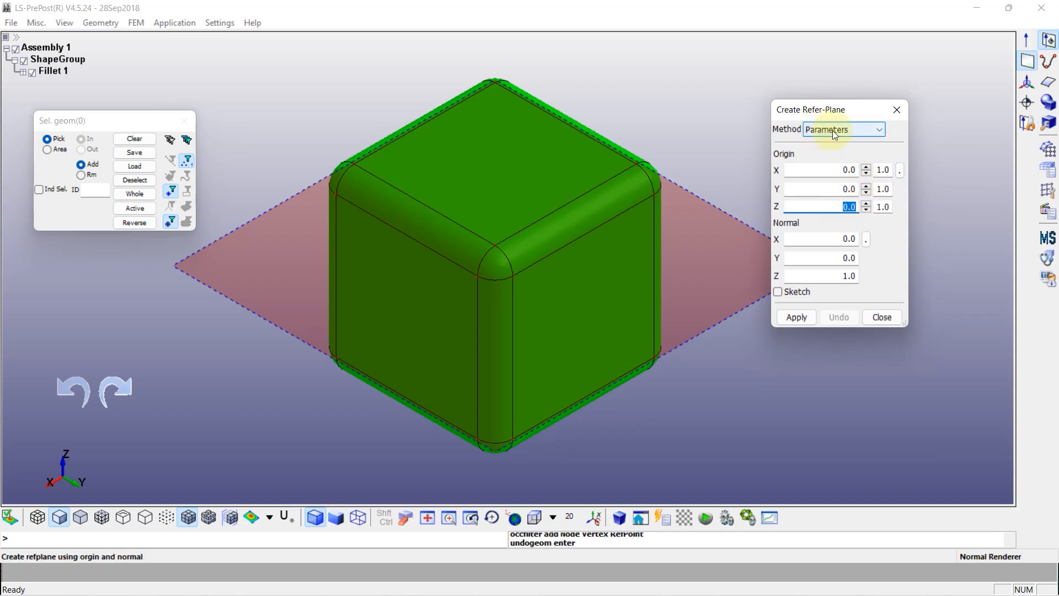
# Create a reference plane by parameters with its origin at Z 0.25 and its normal along Z
pyautogui.click(871, 135)
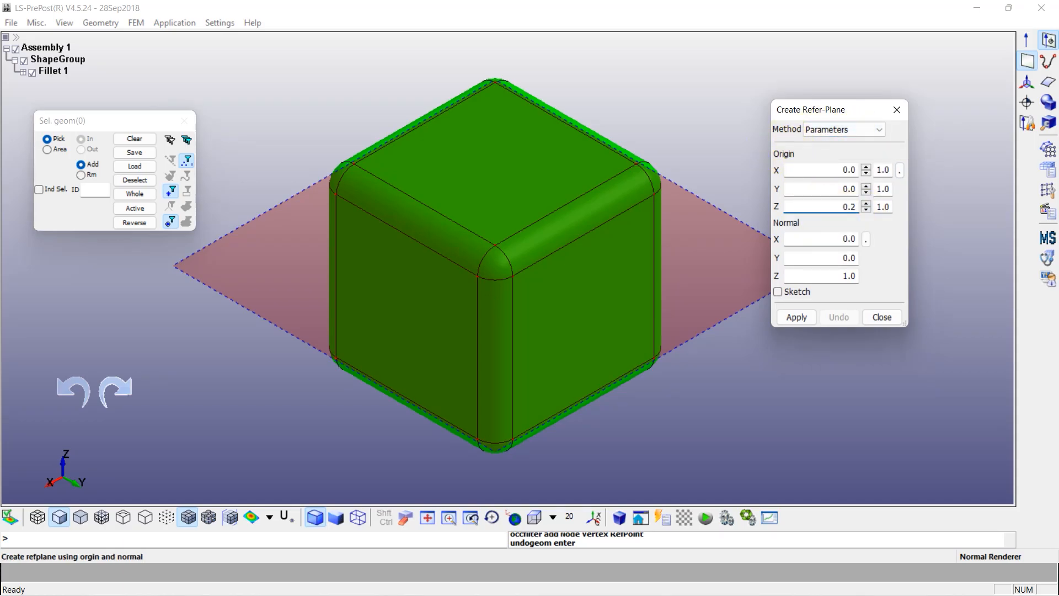
pyautogui.click(796, 317)
pyautogui.keyDown('shift'); pyautogui.moveTo(627, 365); pyautogui.dragTo(357, 287); pyautogui.keyUp('shift')
pyautogui.keyDown('shift'); pyautogui.moveTo(636, 366); pyautogui.dragTo(484, 300, button='middle'); pyautogui.keyUp('shift')
pyautogui.keyDown('shift'); pyautogui.moveTo(649, 308); pyautogui.dragTo(621, 338); pyautogui.keyUp('shift')
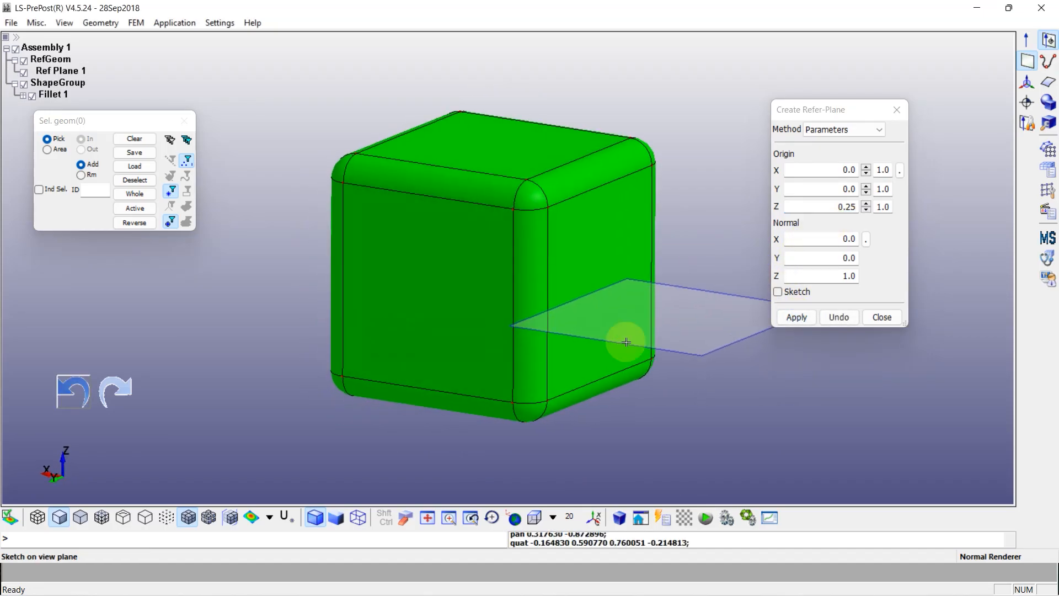
pyautogui.moveTo(703, 347)
pyautogui.keyDown('shift'); pyautogui.mouseDown()
pyautogui.moveTo(546, 354)
pyautogui.moveTo(698, 339)
pyautogui.mouseUp(); pyautogui.keyUp('shift')
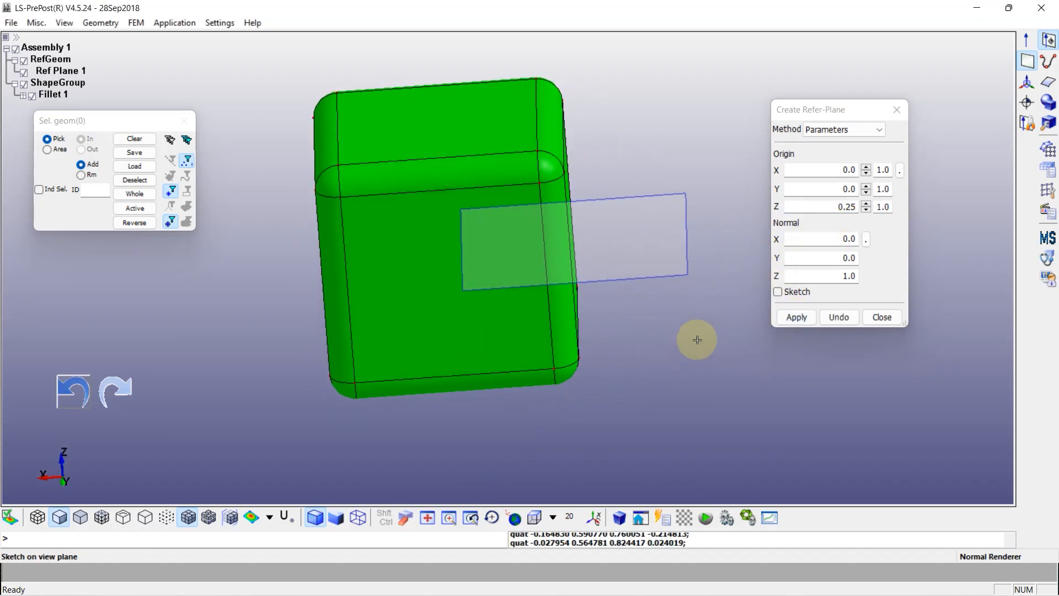
pyautogui.click(881, 317)
# Trim the filleted block into two solids with Cut Solid, using the reference plane as the trim tool and the Half Space option
pyautogui.click(1046, 121)
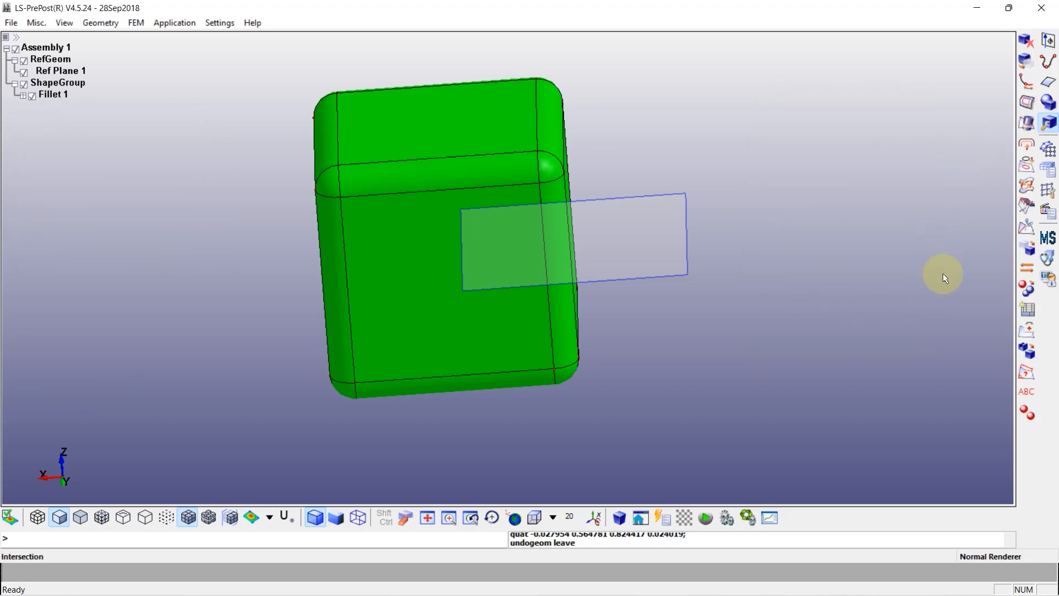
pyautogui.click(1026, 228)
pyautogui.moveTo(858, 108); pyautogui.dragTo(903, 91)
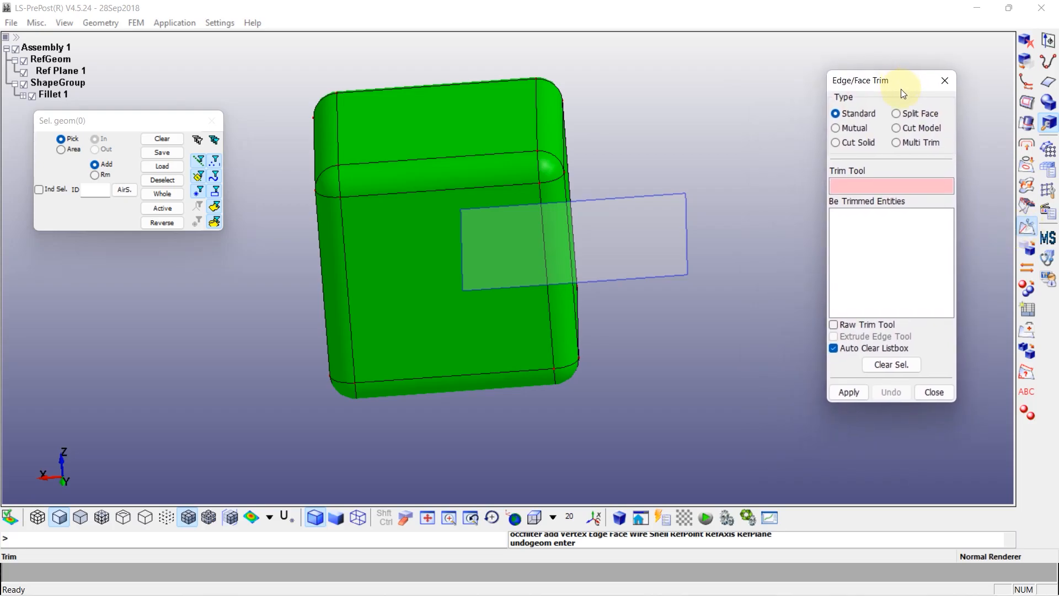
pyautogui.click(836, 142)
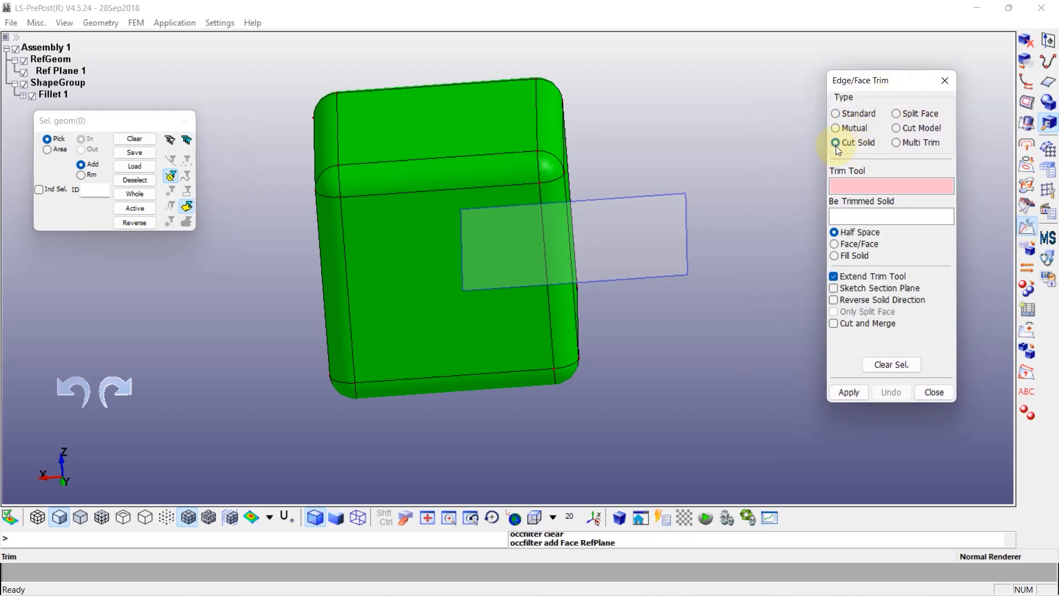
pyautogui.click(692, 252)
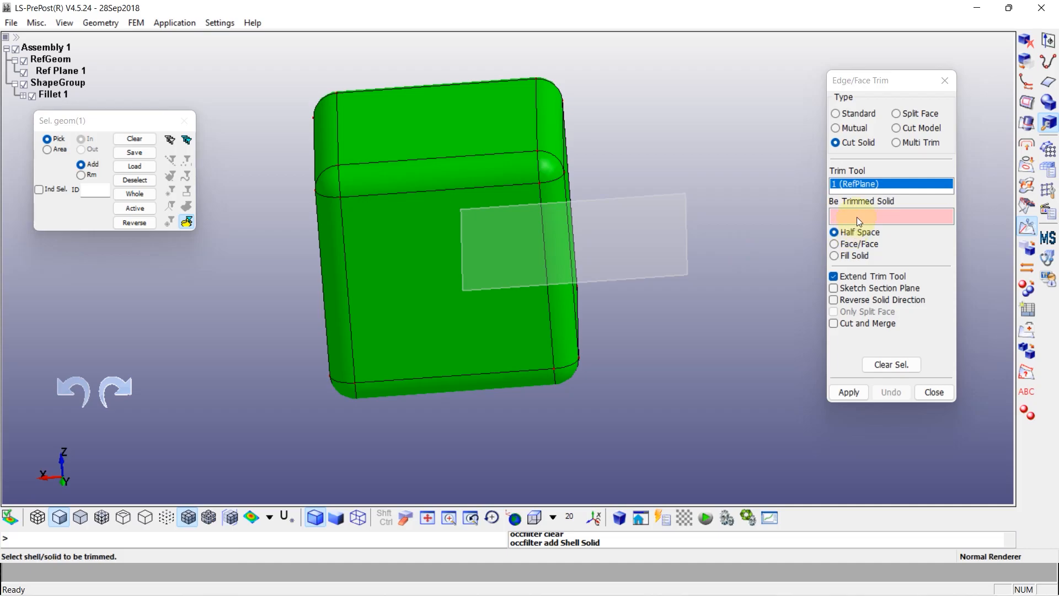
pyautogui.click(136, 208)
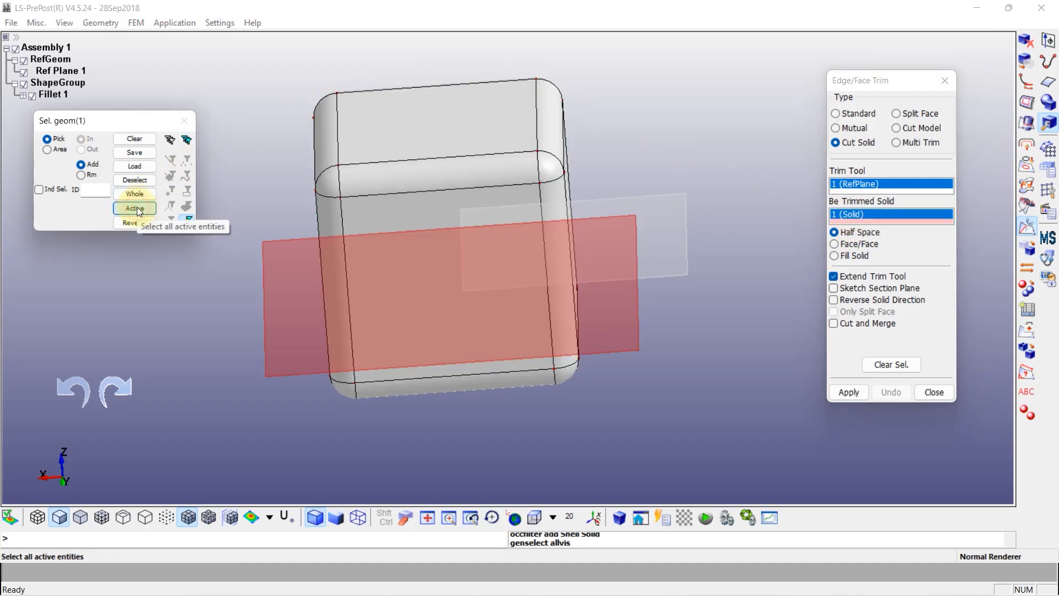
pyautogui.click(849, 392)
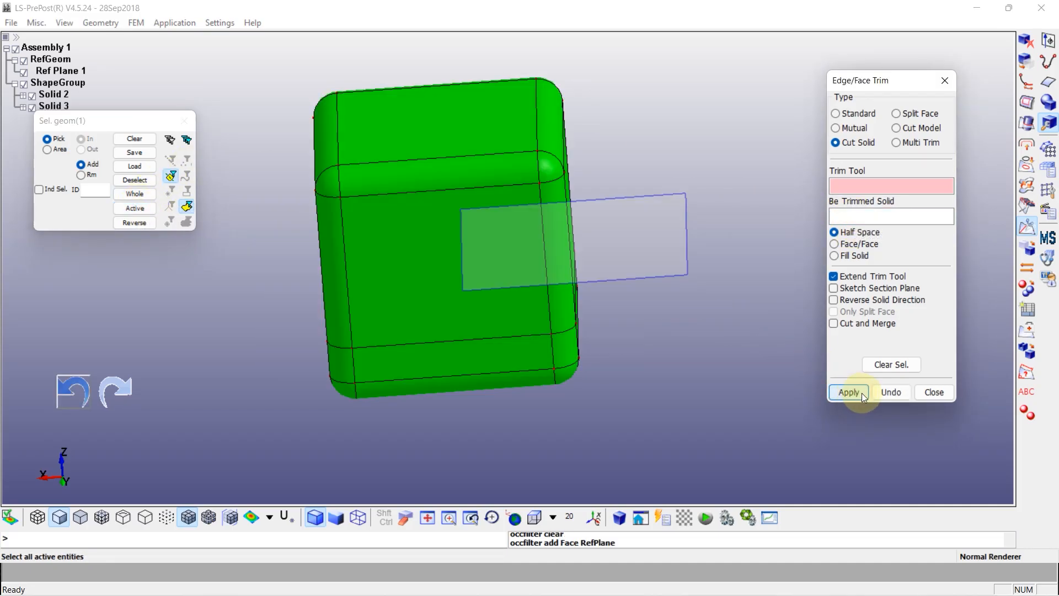
pyautogui.click(933, 391)
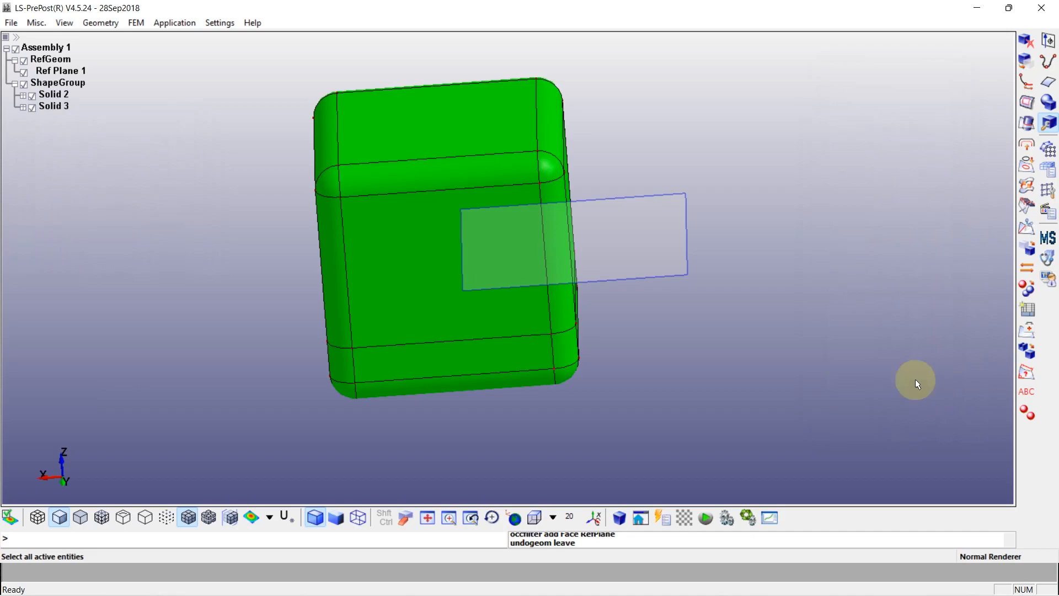
# Hide the reference geometry and view each of the two cut solids on its own
pyautogui.click(24, 61)
pyautogui.click(32, 96)
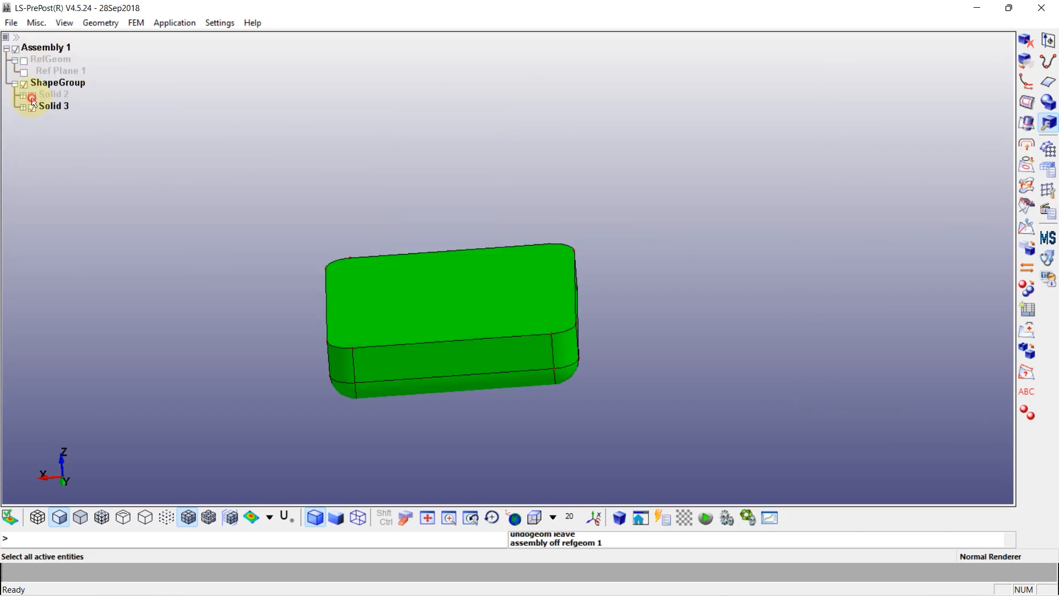
pyautogui.click(32, 96)
pyautogui.click(37, 108)
pyautogui.moveTo(384, 323); pyautogui.dragTo(425, 210)
pyautogui.click(33, 108)
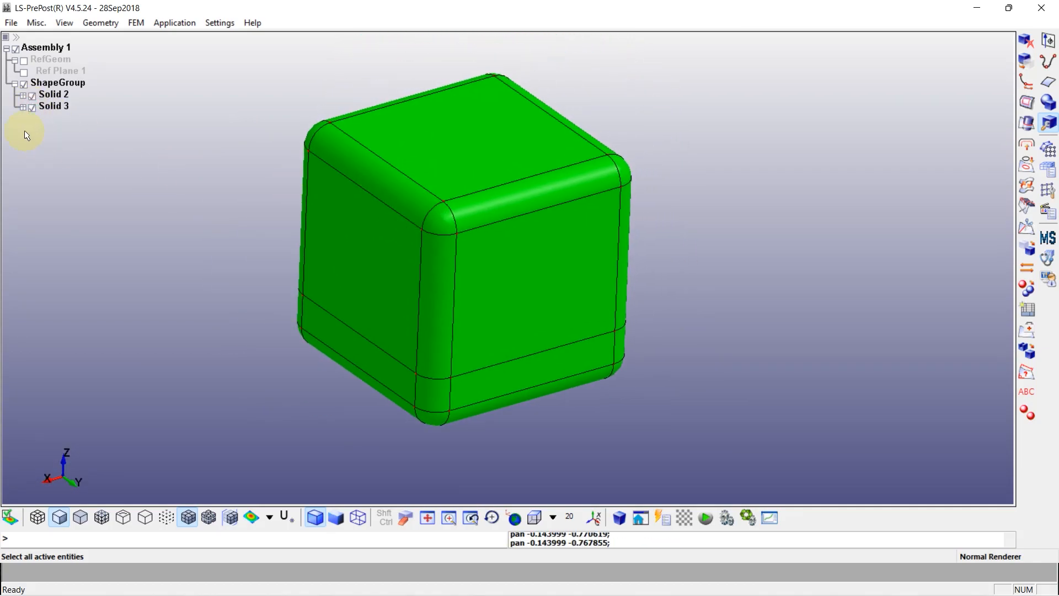
# Hide the upper solid and delete the flat top face of the lower solid to leave an open tray
pyautogui.click(32, 96)
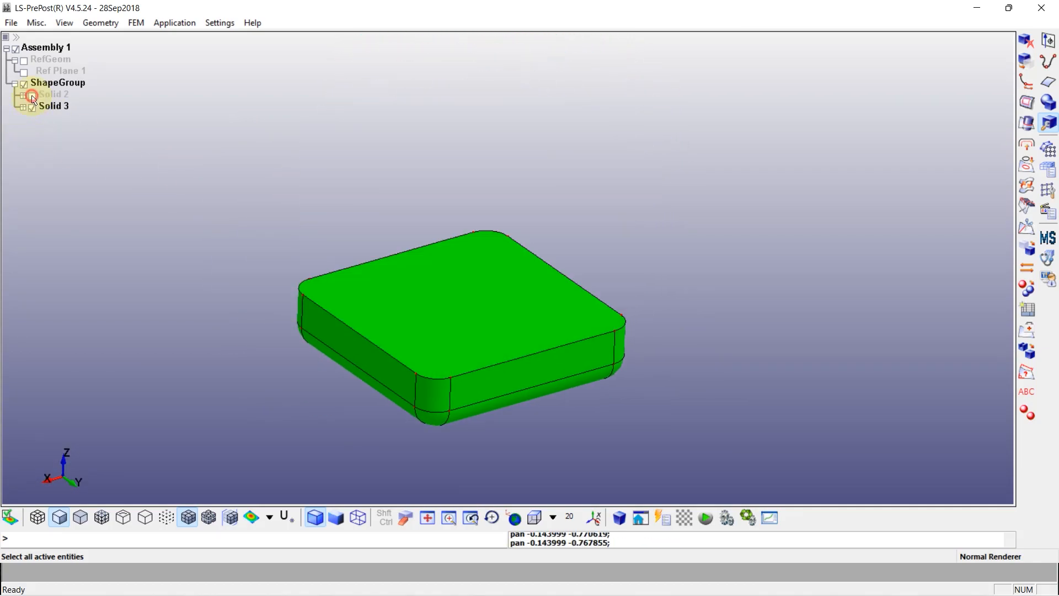
pyautogui.click(1023, 42)
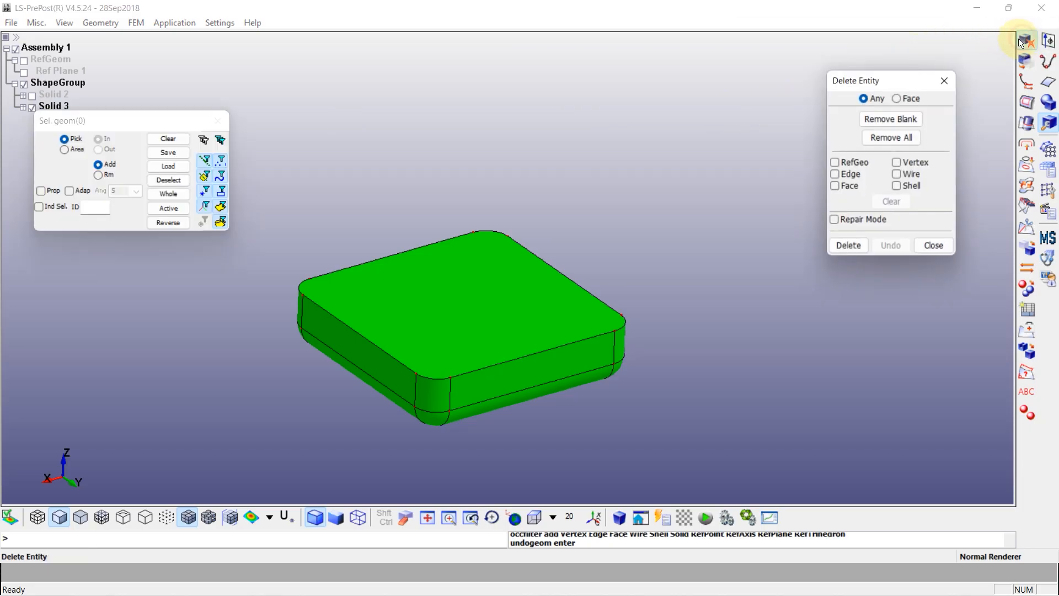
pyautogui.click(899, 101)
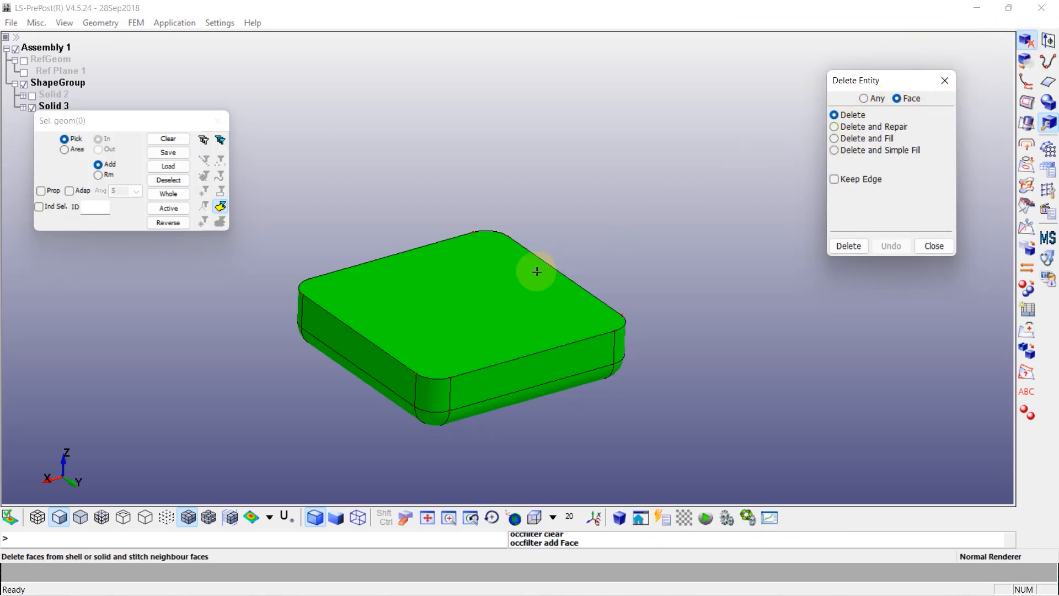
pyautogui.click(504, 284)
pyautogui.click(847, 246)
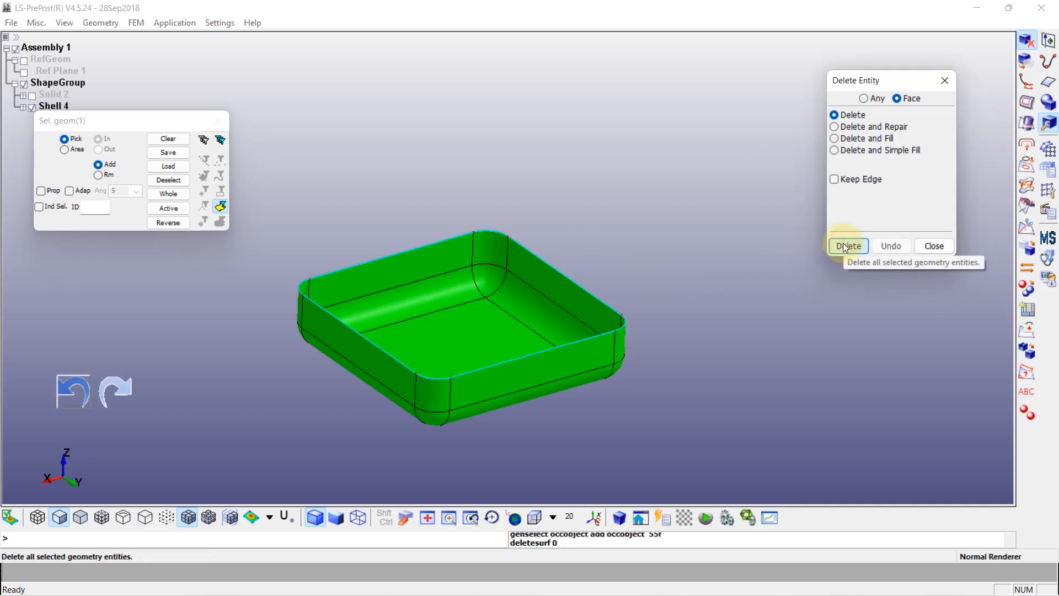
pyautogui.click(931, 244)
# Examine the open tray shell and the upper solid separately, leaving only the shell displayed
pyautogui.moveTo(503, 243); pyautogui.dragTo(461, 301)
pyautogui.scroll(2, 465, 268)
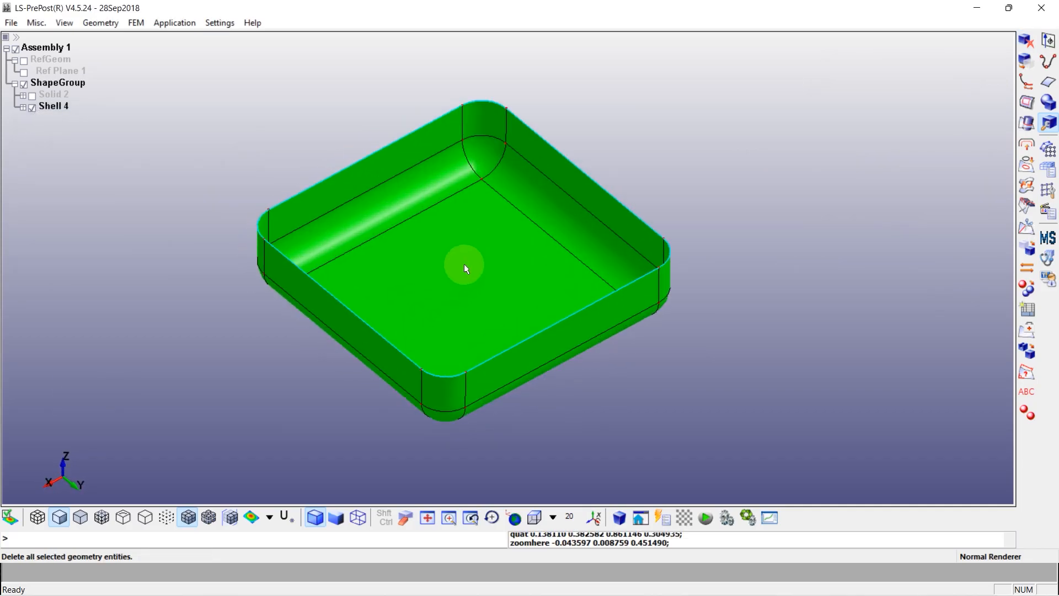
pyautogui.click(33, 97)
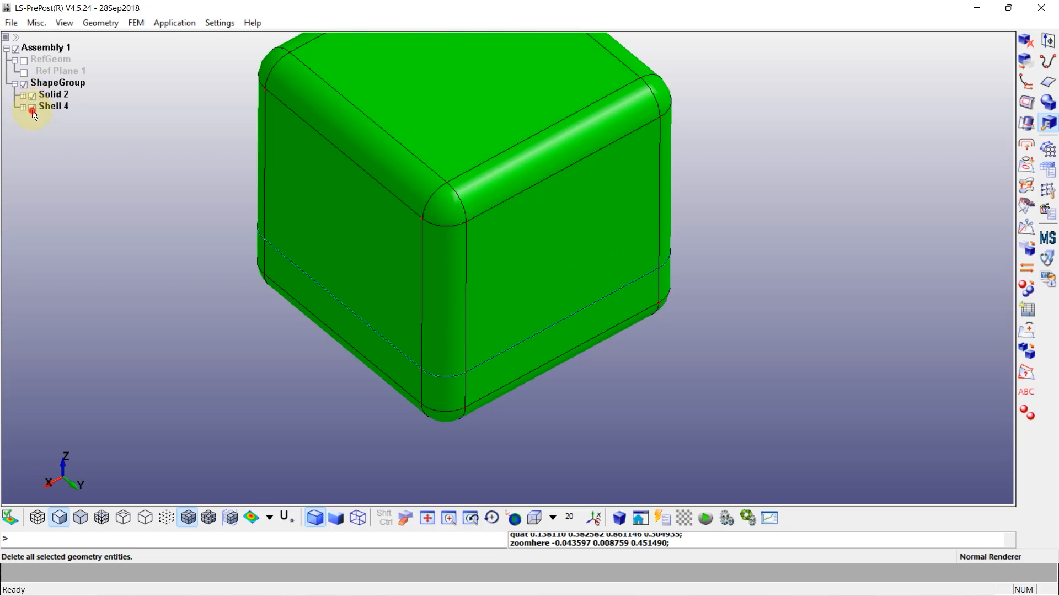
pyautogui.click(33, 109)
pyautogui.moveTo(534, 372)
pyautogui.mouseDown()
pyautogui.moveTo(502, 158)
pyautogui.moveTo(538, 373)
pyautogui.mouseUp()
pyautogui.moveTo(488, 412); pyautogui.dragTo(353, 224)
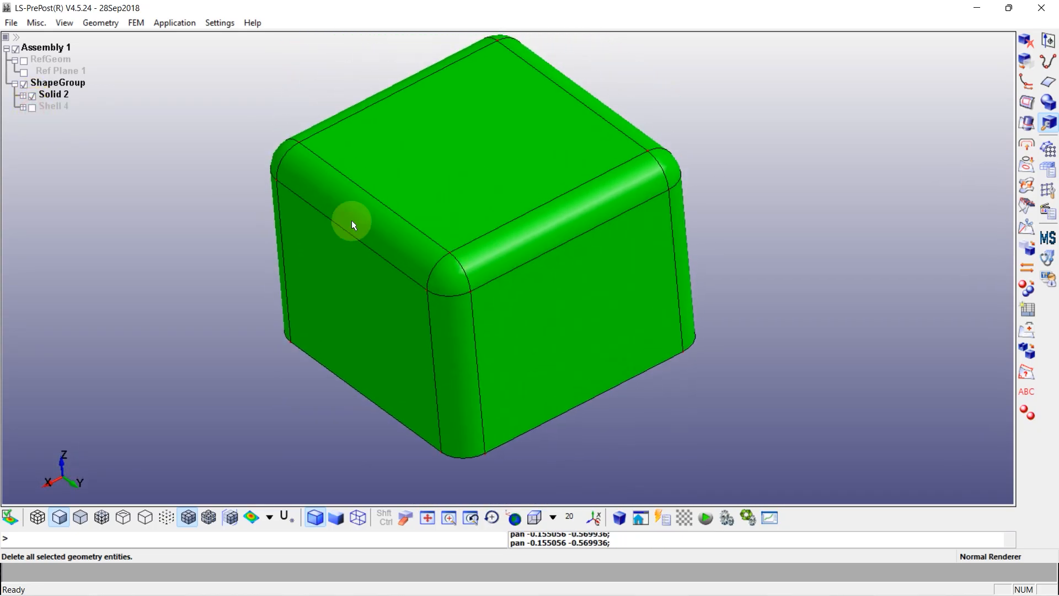
pyautogui.click(32, 108)
pyautogui.click(32, 96)
pyautogui.moveTo(314, 303); pyautogui.dragTo(288, 223)
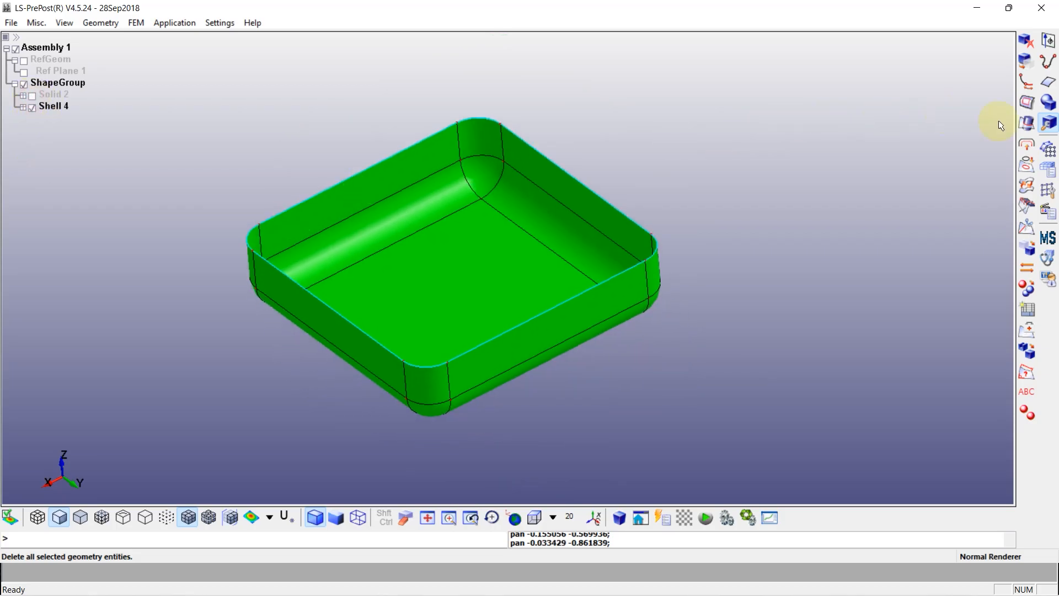
# Set up the Auto Mesher in Deviation mode with element sizes from 0.02 to 0.025 and Mesh by GPart off
pyautogui.click(1051, 147)
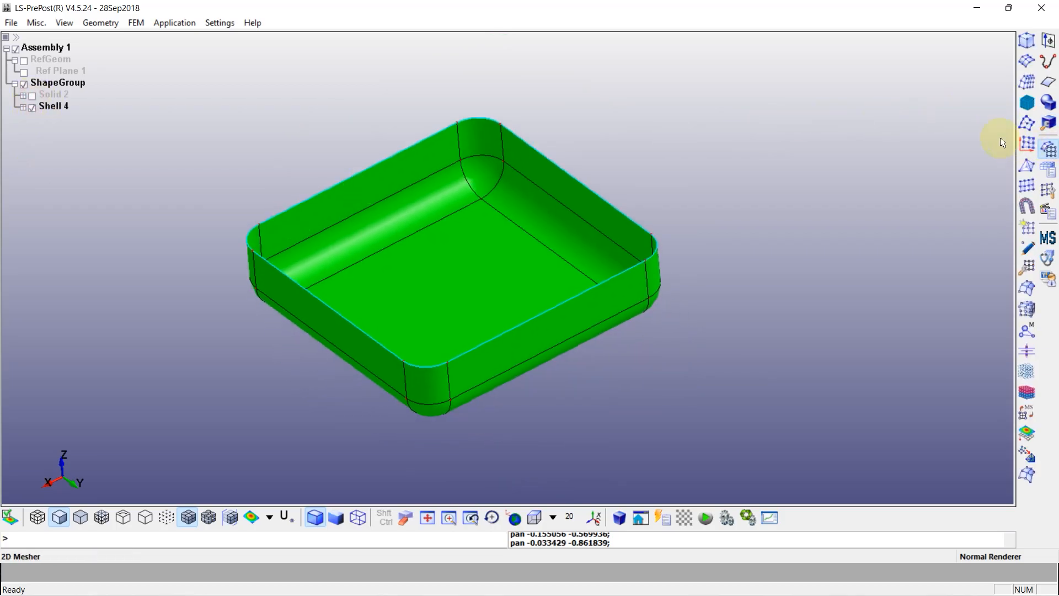
pyautogui.click(1028, 63)
pyautogui.doubleClick(918, 218)
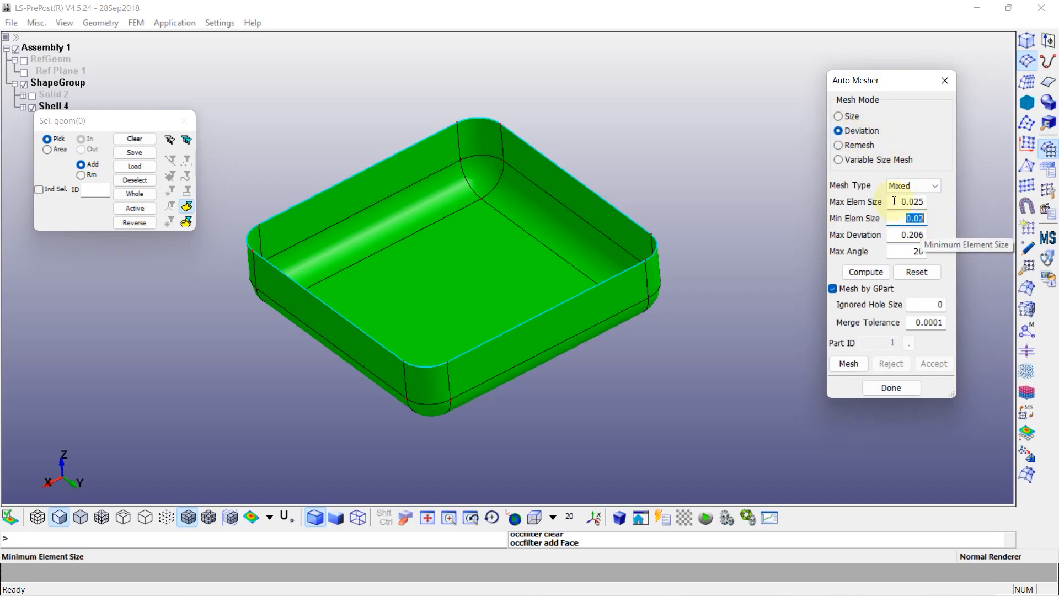
pyautogui.moveTo(898, 202); pyautogui.dragTo(935, 201)
pyautogui.keyDown('shift'); pyautogui.moveTo(652, 330); pyautogui.dragTo(627, 286); pyautogui.keyUp('shift')
pyautogui.click(833, 290)
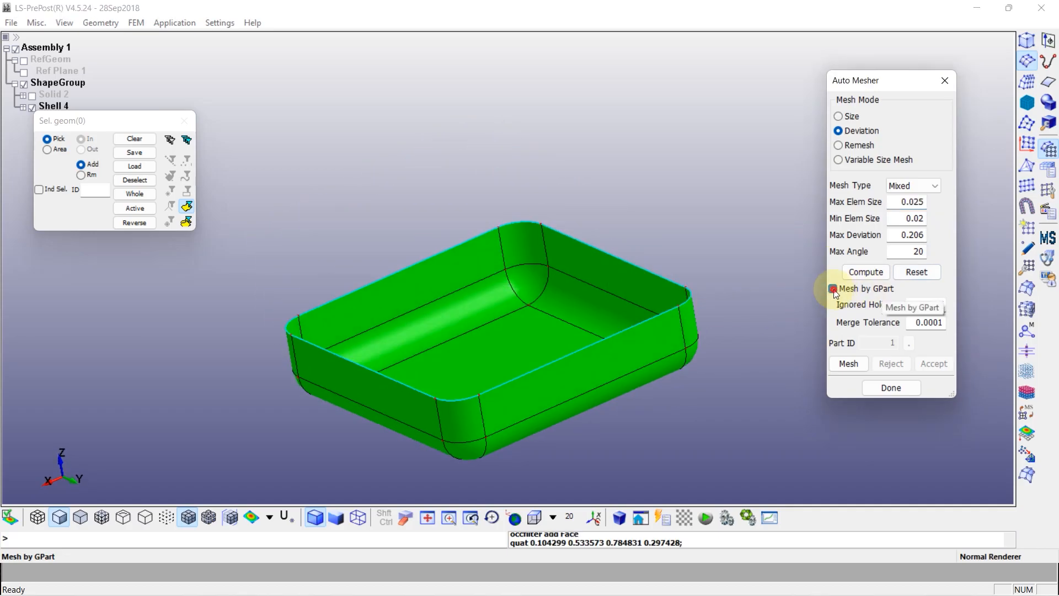
# Select all faces of the tray shell for meshing except the four rounded bottom corner patches
pyautogui.keyDown('shift'); pyautogui.moveTo(669, 368); pyautogui.dragTo(572, 307, button='middle'); pyautogui.keyUp('shift')
pyautogui.click(139, 211)
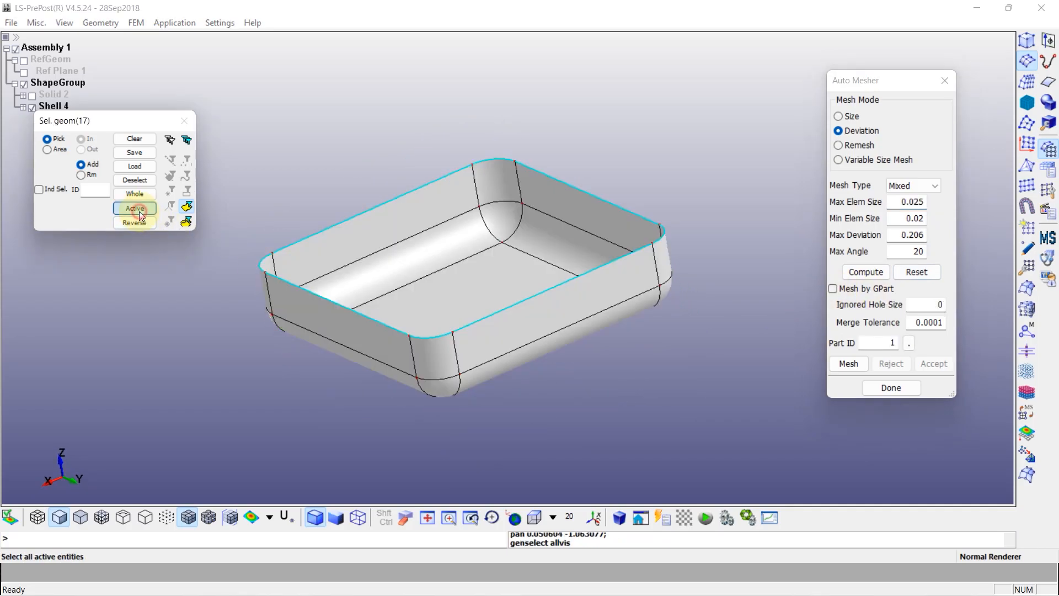
pyautogui.click(437, 390)
pyautogui.keyDown('shift'); pyautogui.moveTo(747, 300); pyautogui.dragTo(678, 331); pyautogui.keyUp('shift')
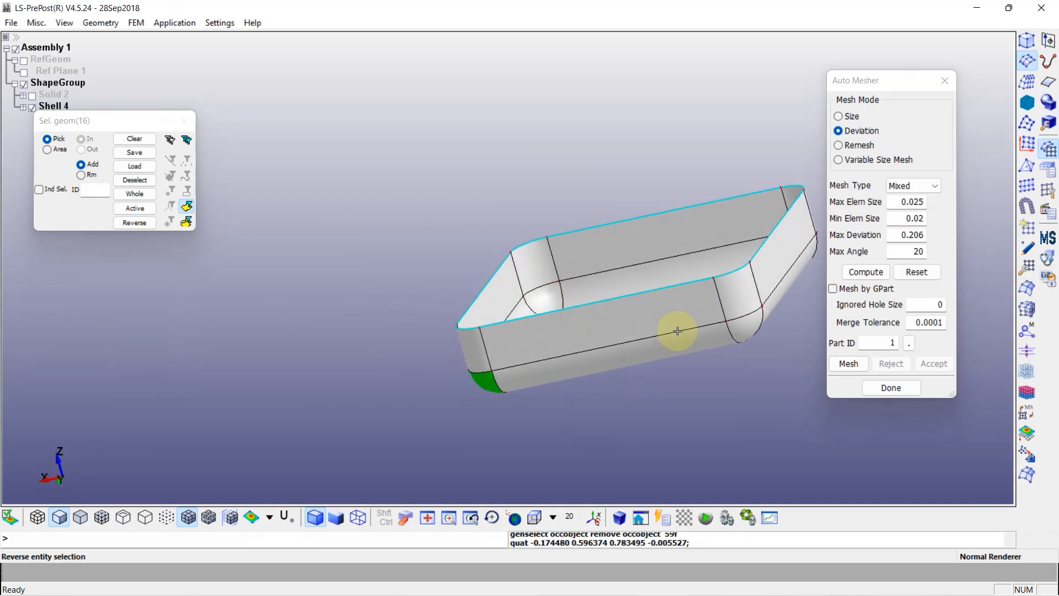
pyautogui.click(740, 330)
pyautogui.keyDown('shift'); pyautogui.moveTo(771, 276); pyautogui.dragTo(513, 293); pyautogui.keyUp('shift')
pyautogui.keyDown('shift'); pyautogui.moveTo(650, 300); pyautogui.dragTo(358, 291, button='middle'); pyautogui.keyUp('shift')
pyautogui.keyDown('shift'); pyautogui.moveTo(627, 269); pyautogui.dragTo(558, 279); pyautogui.keyUp('shift')
pyautogui.click(557, 280)
pyautogui.keyDown('shift'); pyautogui.moveTo(698, 227); pyautogui.dragTo(213, 294); pyautogui.keyUp('shift')
pyautogui.click(468, 284)
pyautogui.keyDown('shift'); pyautogui.moveTo(468, 284); pyautogui.dragTo(527, 307); pyautogui.keyUp('shift')
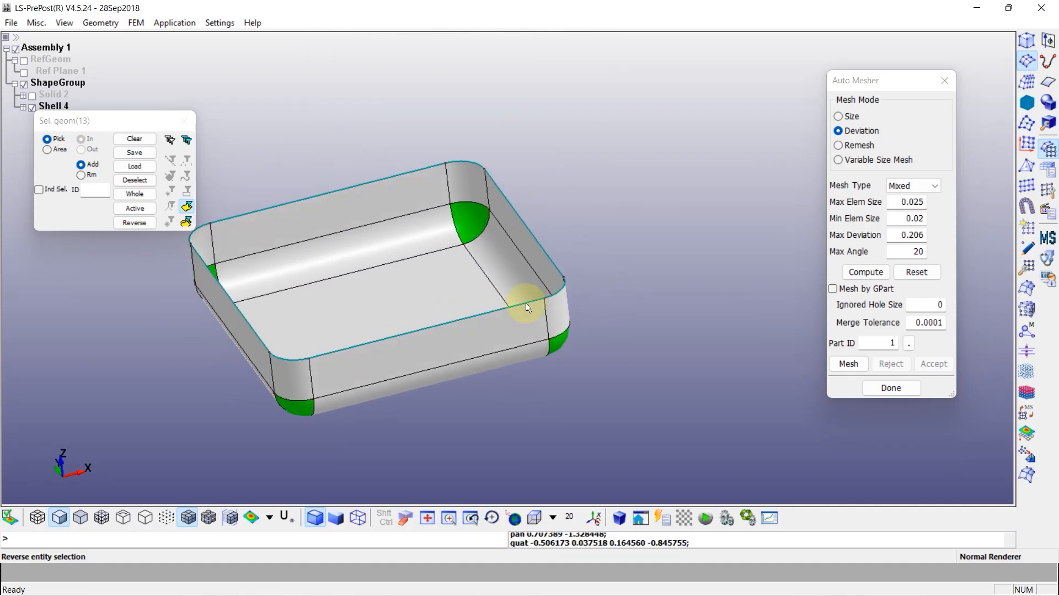
pyautogui.keyDown('shift'); pyautogui.moveTo(527, 306); pyautogui.dragTo(633, 277, button='middle'); pyautogui.keyUp('shift')
# Mesh the selected tray faces with the Triangle mesh type and accept the mesh
pyautogui.click(923, 186)
pyautogui.click(914, 210)
pyautogui.click(849, 364)
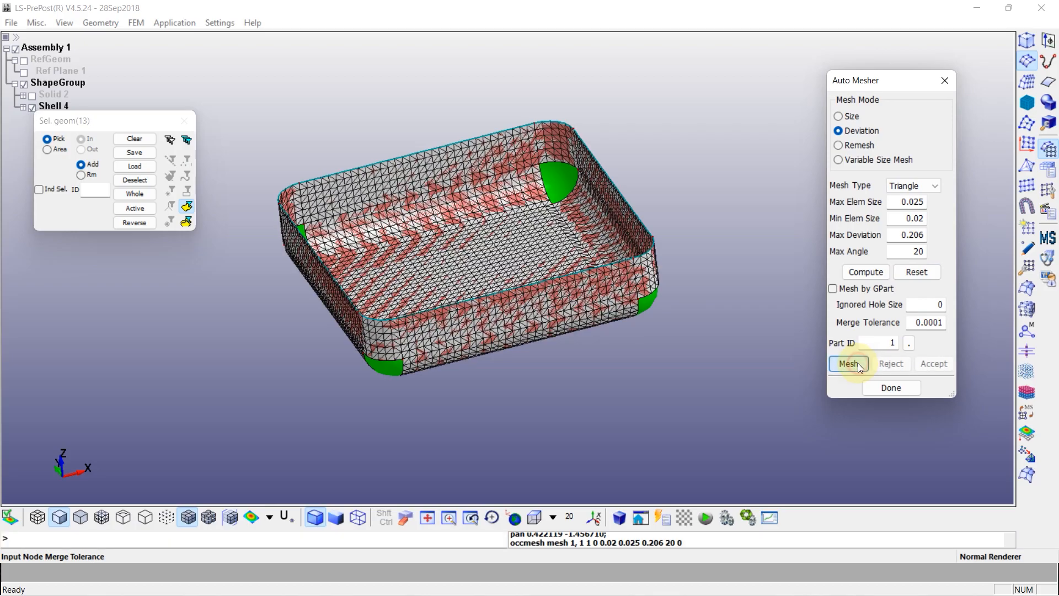
pyautogui.scroll(2, 468, 330)
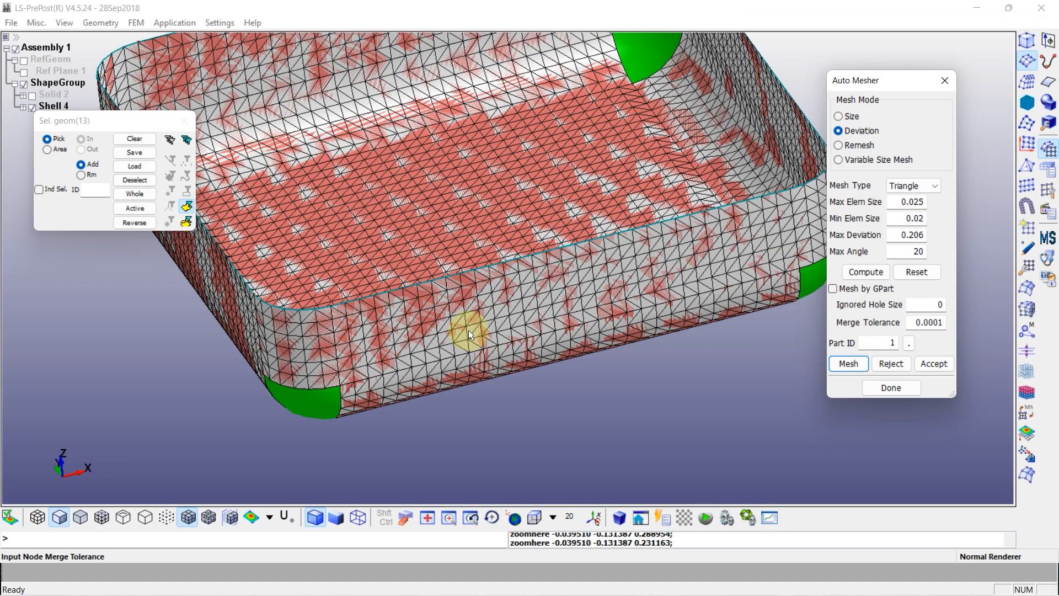
pyautogui.click(928, 365)
# Switch the mesher to Variable Size Mesh with Triangle elements, using element sizes from 0.02 to 0.025
pyautogui.keyDown('shift'); pyautogui.moveTo(540, 362); pyautogui.dragTo(621, 281); pyautogui.keyUp('shift')
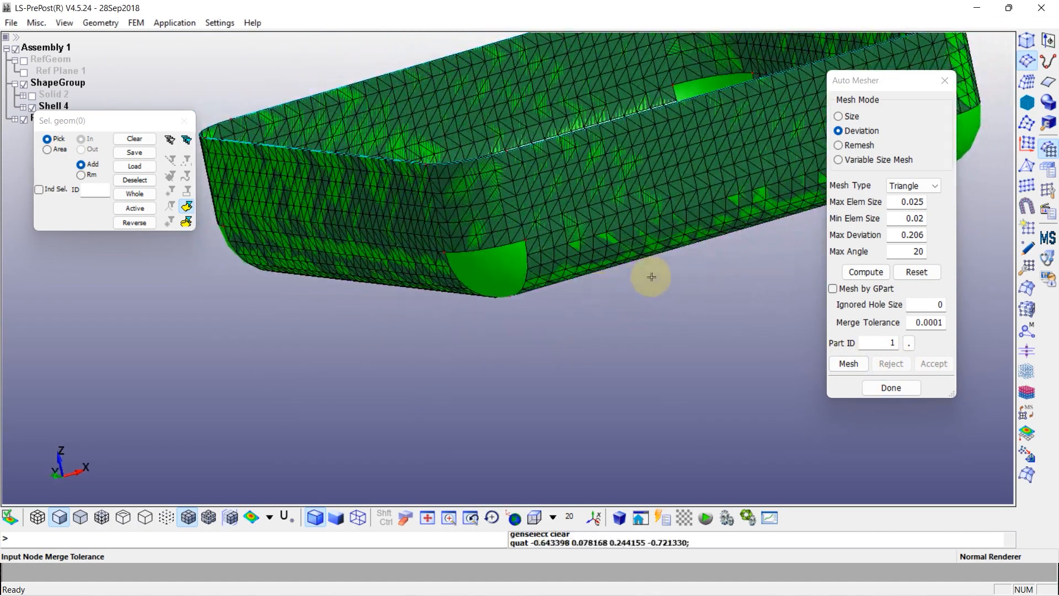
pyautogui.click(869, 159)
pyautogui.moveTo(898, 201); pyautogui.dragTo(929, 219)
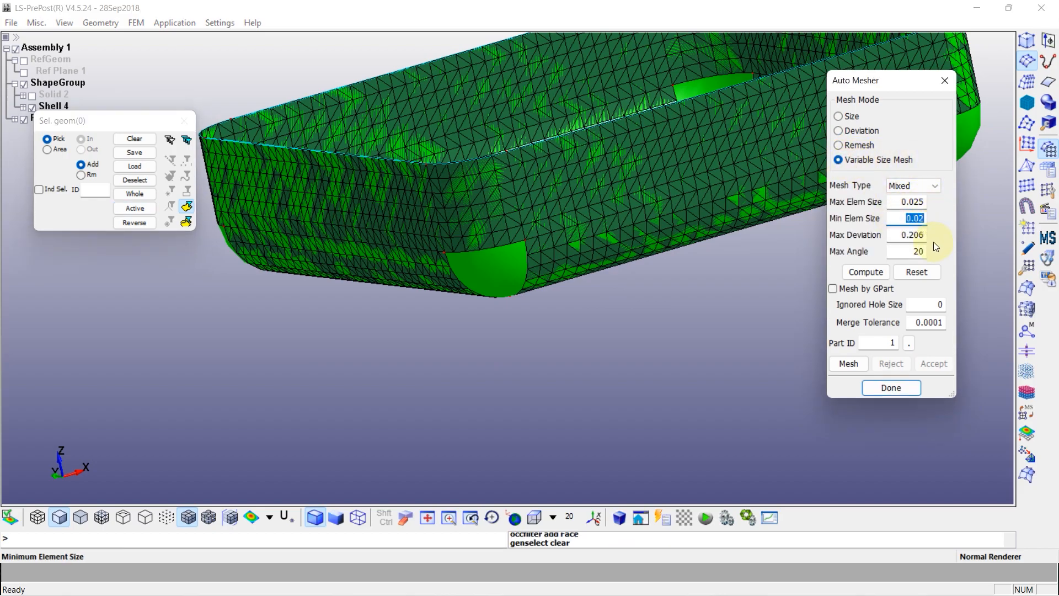
pyautogui.click(924, 186)
pyautogui.click(909, 209)
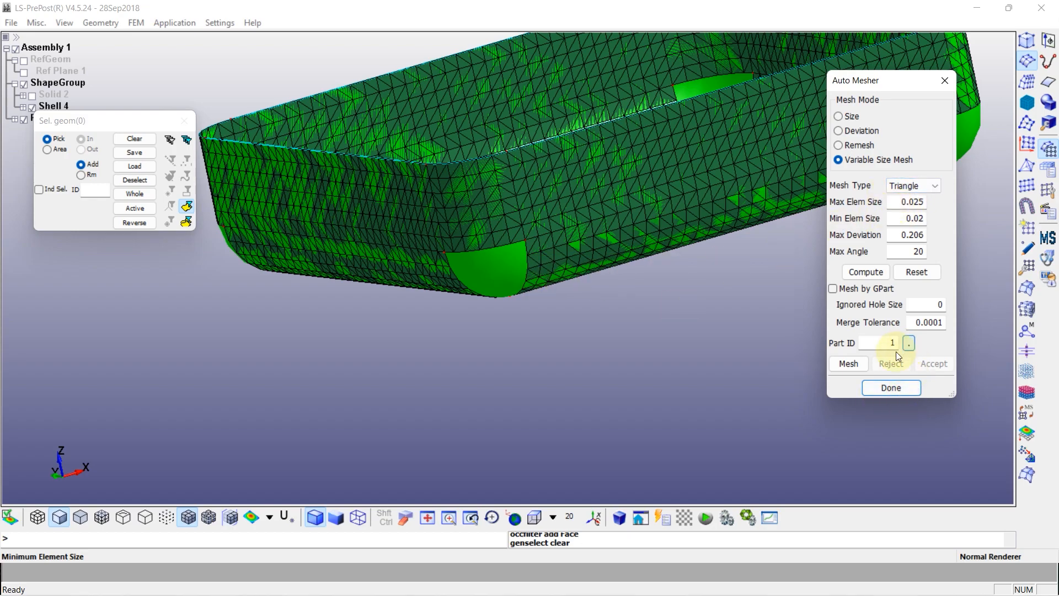
# Select the four unmeshed rounded corner patches at the bottom of the tray
pyautogui.click(485, 273)
pyautogui.keyDown('ctrl'); pyautogui.moveTo(358, 271); pyautogui.dragTo(817, 240); pyautogui.keyUp('ctrl')
pyautogui.click(377, 232)
pyautogui.keyDown('ctrl'); pyautogui.moveTo(286, 267); pyautogui.dragTo(796, 273); pyautogui.keyUp('ctrl')
pyautogui.keyDown('ctrl'); pyautogui.moveTo(338, 293); pyautogui.dragTo(663, 303, button='middle'); pyautogui.keyUp('ctrl')
pyautogui.click(284, 188)
pyautogui.keyDown('ctrl'); pyautogui.moveTo(263, 215); pyautogui.dragTo(464, 243); pyautogui.keyUp('ctrl')
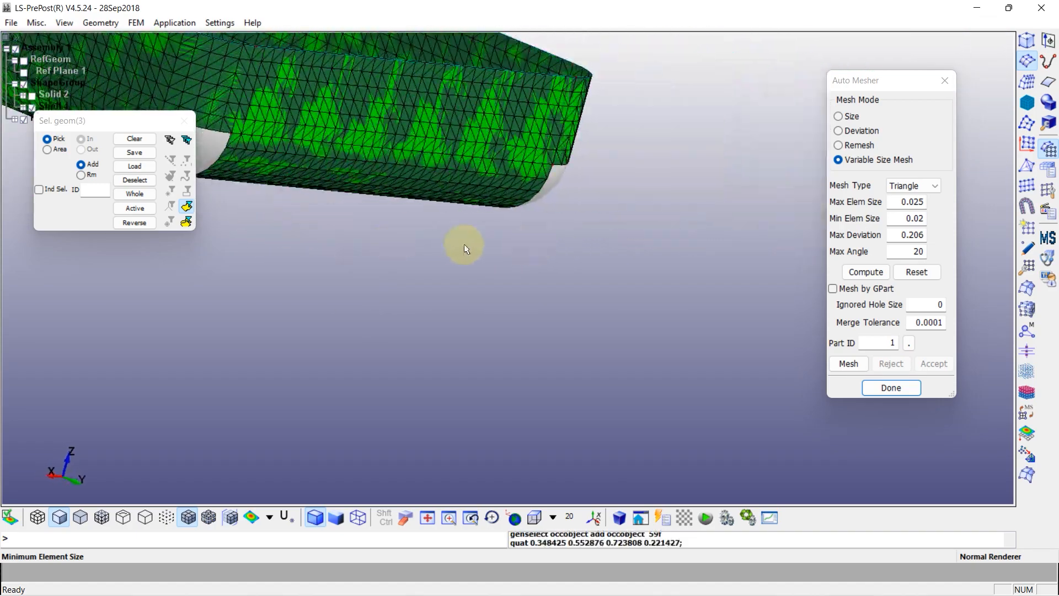
pyautogui.keyDown('ctrl'); pyautogui.moveTo(377, 257); pyautogui.dragTo(666, 360, button='middle'); pyautogui.keyUp('ctrl')
pyautogui.scroll(-2, 531, 315)
pyautogui.keyDown('ctrl'); pyautogui.moveTo(309, 300); pyautogui.dragTo(497, 314); pyautogui.keyUp('ctrl')
pyautogui.scroll(3, 376, 322)
pyautogui.click(366, 307)
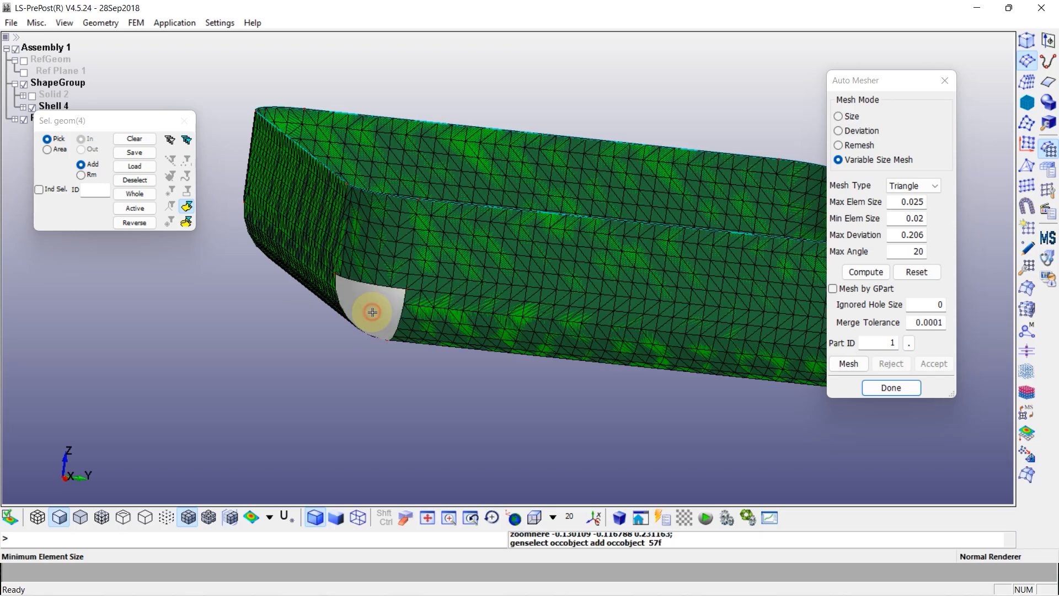
# Mesh the four corner patches, accept the result and finish with the Auto Mesher
pyautogui.click(849, 364)
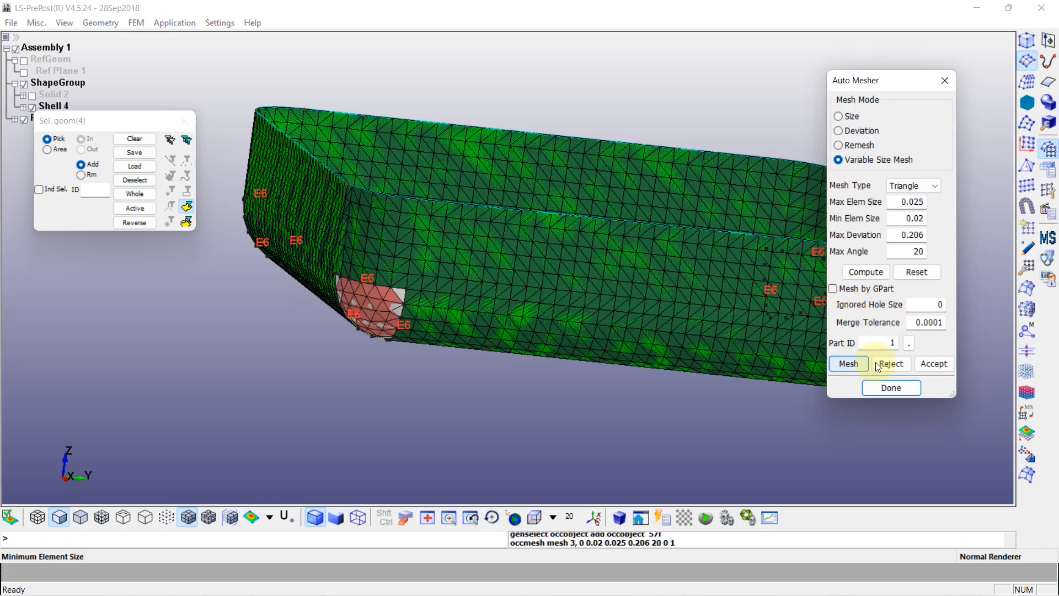
pyautogui.click(928, 363)
pyautogui.click(900, 386)
pyautogui.keyDown('ctrl'); pyautogui.moveTo(717, 331); pyautogui.dragTo(478, 319); pyautogui.keyUp('ctrl')
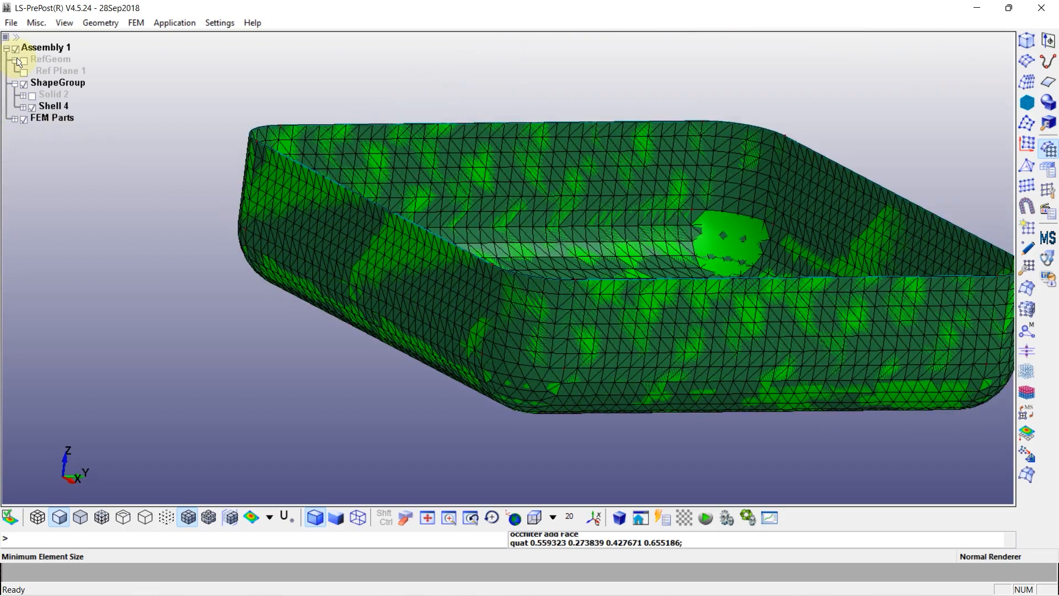
# Hide the Shell 4 geometry and examine the tray mesh along its walls, floor and rounded corners
pyautogui.click(33, 109)
pyautogui.keyDown('ctrl'); pyautogui.moveTo(316, 184); pyautogui.dragTo(504, 239); pyautogui.keyUp('ctrl')
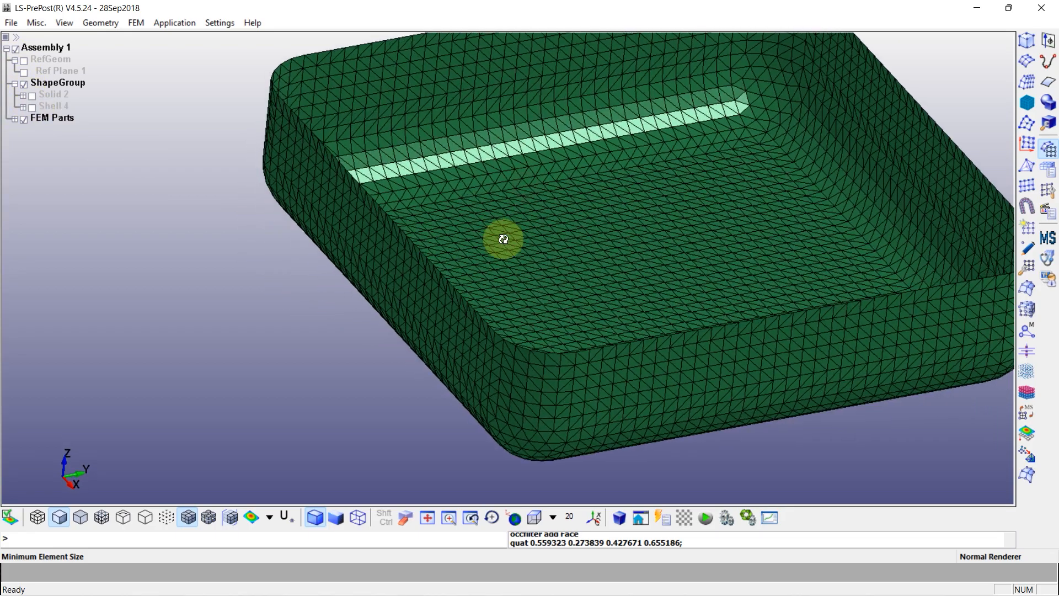
pyautogui.scroll(2, 781, 140)
pyautogui.keyDown('ctrl'); pyautogui.moveTo(781, 140); pyautogui.dragTo(654, 154); pyautogui.keyUp('ctrl')
pyautogui.keyDown('ctrl'); pyautogui.moveTo(948, 309); pyautogui.dragTo(713, 205, button='middle'); pyautogui.keyUp('ctrl')
pyautogui.scroll(-3, 714, 206)
pyautogui.keyDown('ctrl'); pyautogui.moveTo(936, 208); pyautogui.dragTo(910, 244); pyautogui.keyUp('ctrl')
pyautogui.scroll(3, 910, 243)
pyautogui.keyDown('ctrl'); pyautogui.moveTo(826, 221); pyautogui.dragTo(648, 220); pyautogui.keyUp('ctrl')
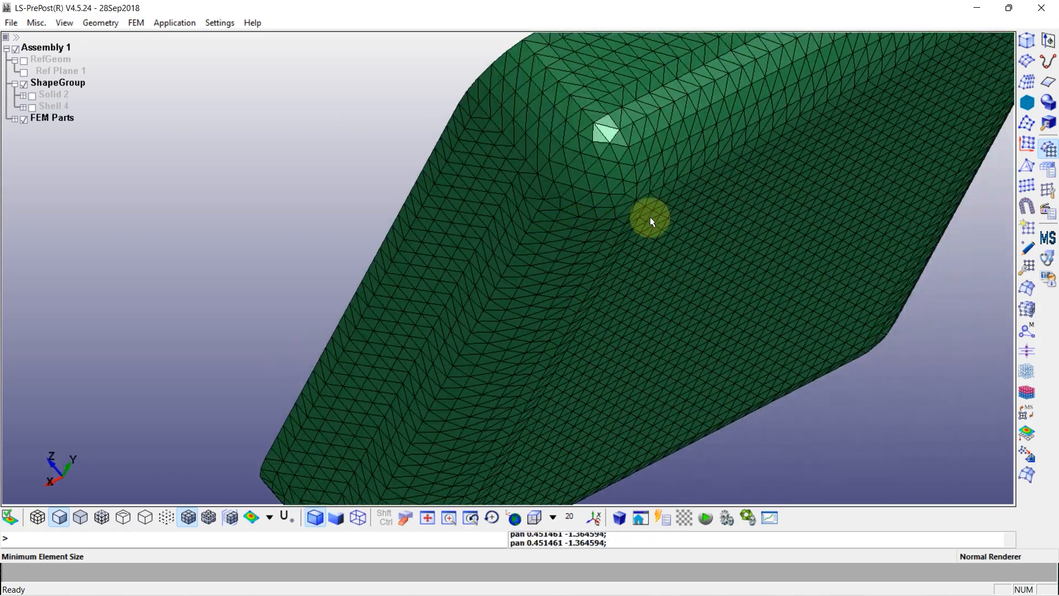
pyautogui.keyDown('ctrl'); pyautogui.moveTo(688, 239); pyautogui.dragTo(614, 198, button='middle'); pyautogui.keyUp('ctrl')
pyautogui.keyDown('ctrl'); pyautogui.moveTo(614, 198); pyautogui.dragTo(763, 286); pyautogui.keyUp('ctrl')
pyautogui.scroll(-4, 767, 282)
pyautogui.keyDown('ctrl'); pyautogui.moveTo(321, 300); pyautogui.dragTo(774, 253); pyautogui.keyUp('ctrl')
pyautogui.keyDown('ctrl'); pyautogui.moveTo(412, 294); pyautogui.dragTo(626, 228); pyautogui.keyUp('ctrl')
pyautogui.keyDown('ctrl'); pyautogui.moveTo(426, 314); pyautogui.dragTo(432, 243, button='middle'); pyautogui.keyUp('ctrl')
pyautogui.keyDown('ctrl'); pyautogui.moveTo(432, 244); pyautogui.dragTo(589, 274); pyautogui.keyUp('ctrl')
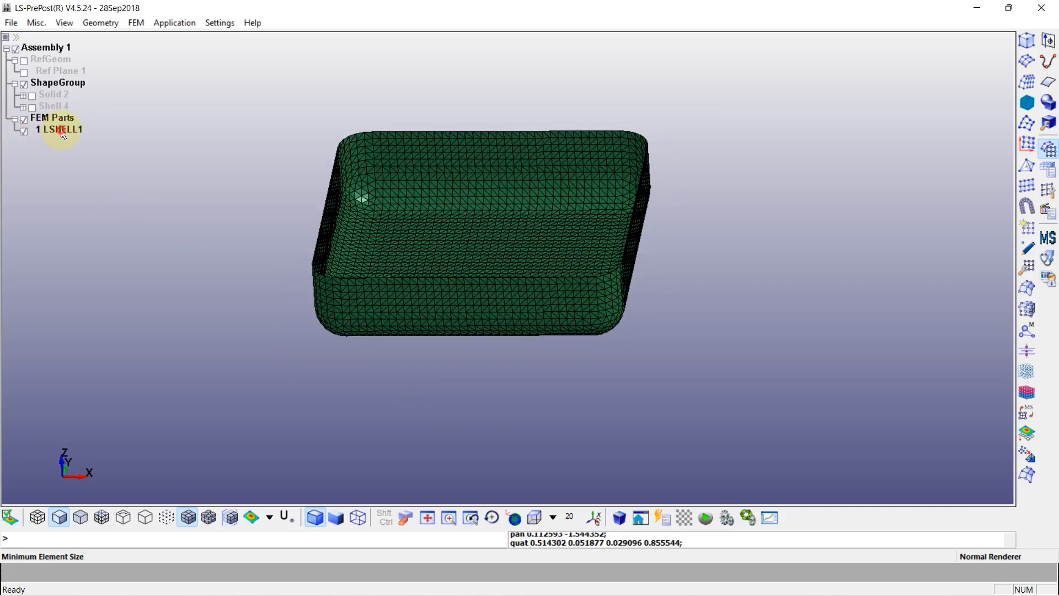
# Rename the tray's mesh part LSHELL1 as Fluid
pyautogui.rightClick(62, 132)
pyautogui.click(105, 204)
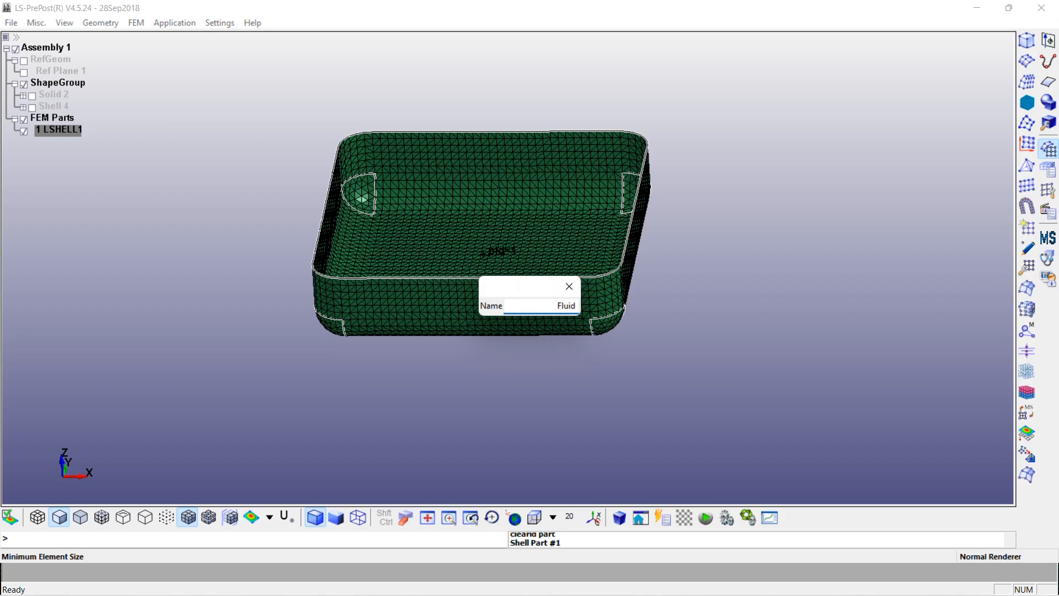
pyautogui.press('Return')
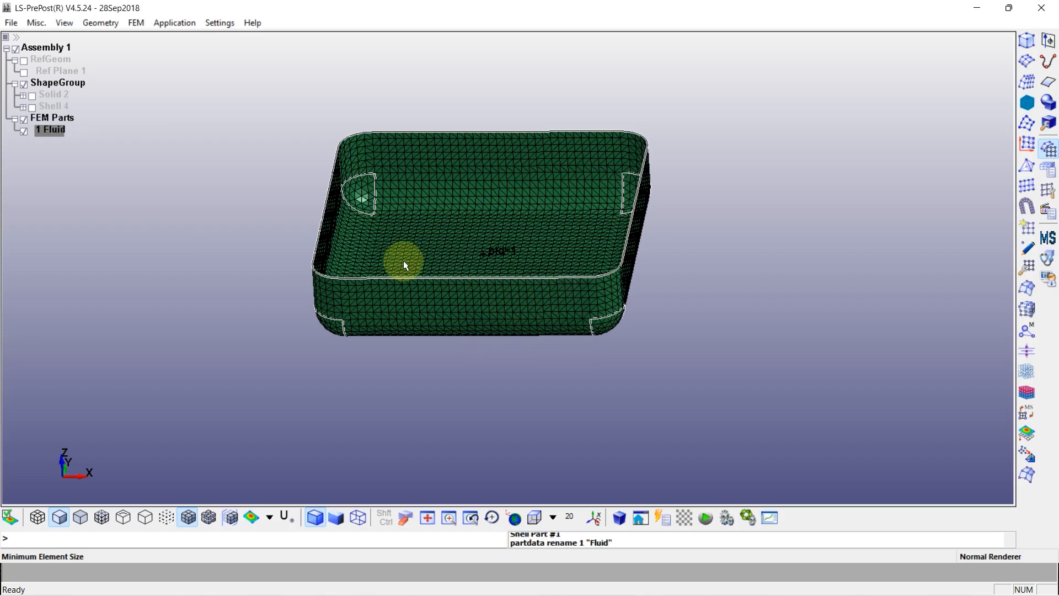
# Hide the Fluid mesh part and show only the Solid 2 block geometry
pyautogui.click(32, 105)
pyautogui.click(32, 106)
pyautogui.click(23, 131)
pyautogui.click(32, 96)
pyautogui.keyDown('shift'); pyautogui.moveTo(435, 151); pyautogui.dragTo(446, 294, button='middle'); pyautogui.keyUp('shift')
pyautogui.scroll(-2, 447, 293)
pyautogui.keyDown('shift'); pyautogui.moveTo(362, 325); pyautogui.dragTo(598, 333); pyautogui.keyUp('shift')
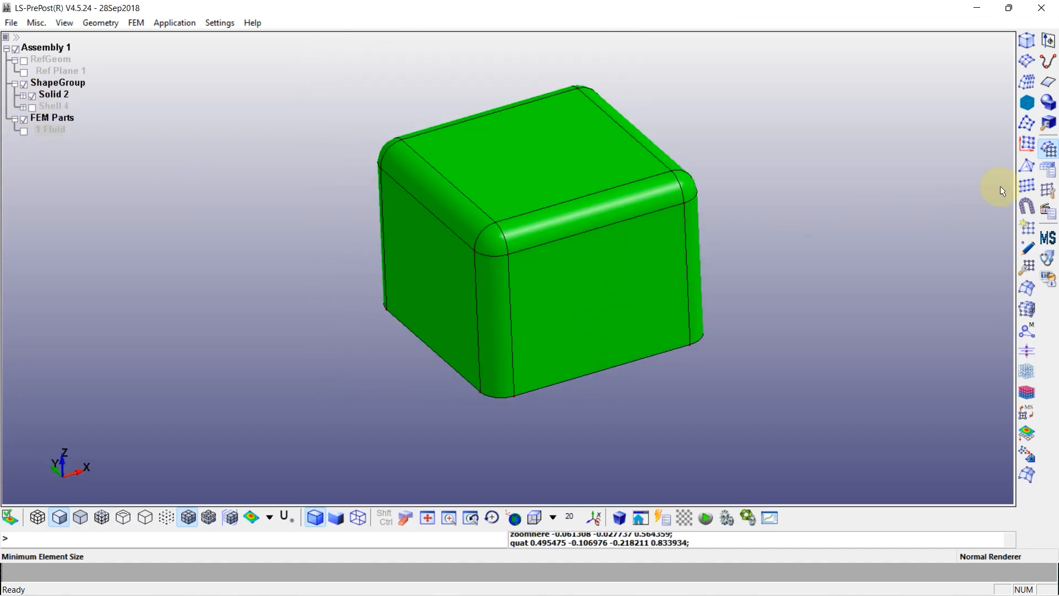
# Start the Auto Mesher in Deviation mode and select all faces of Solid 2 except its four rounded top corner patches
pyautogui.click(1026, 65)
pyautogui.click(860, 131)
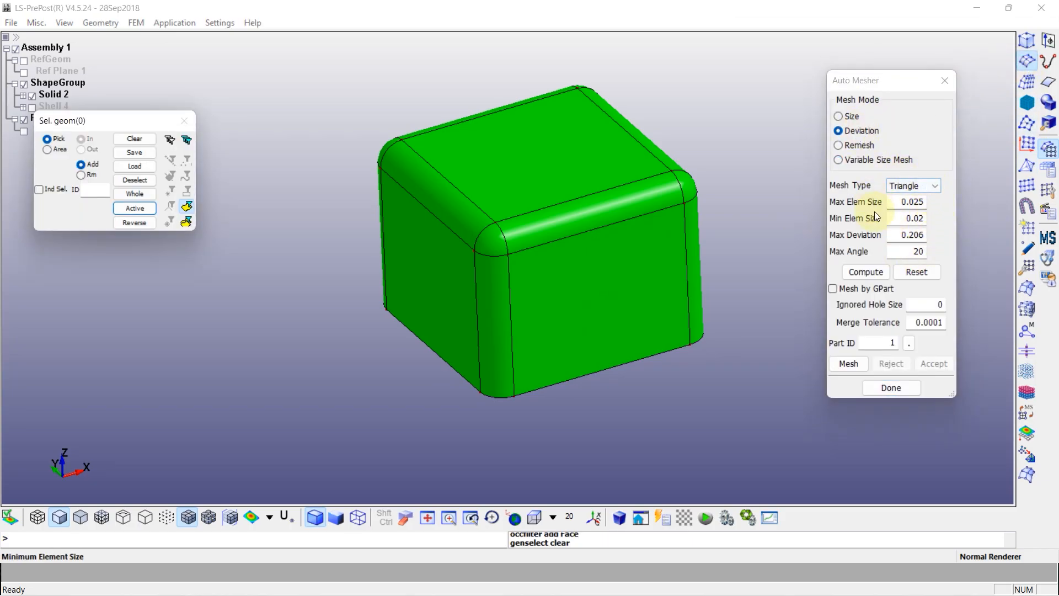
pyautogui.click(135, 208)
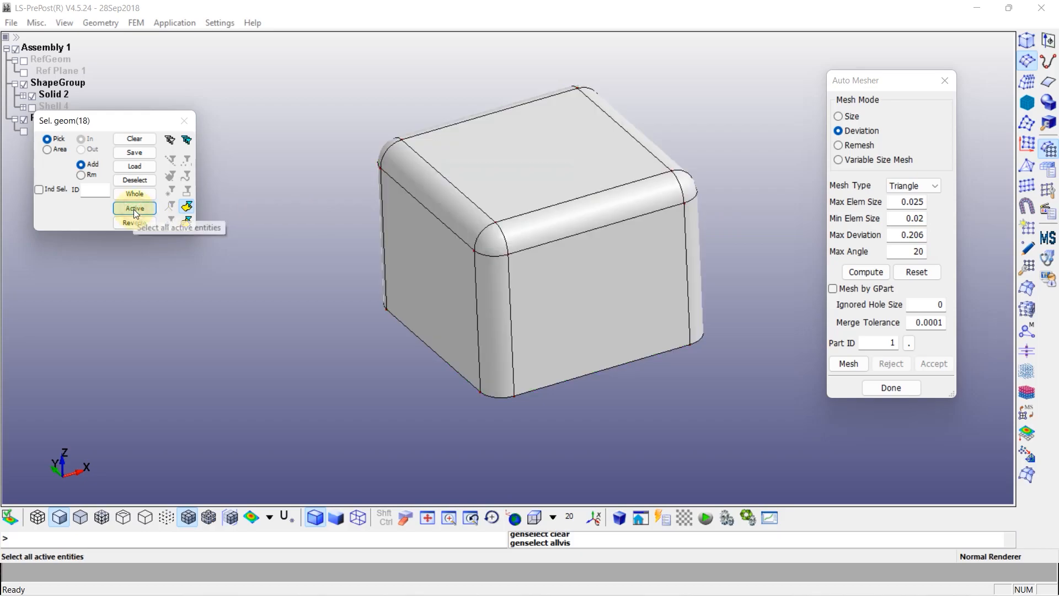
pyautogui.click(507, 239)
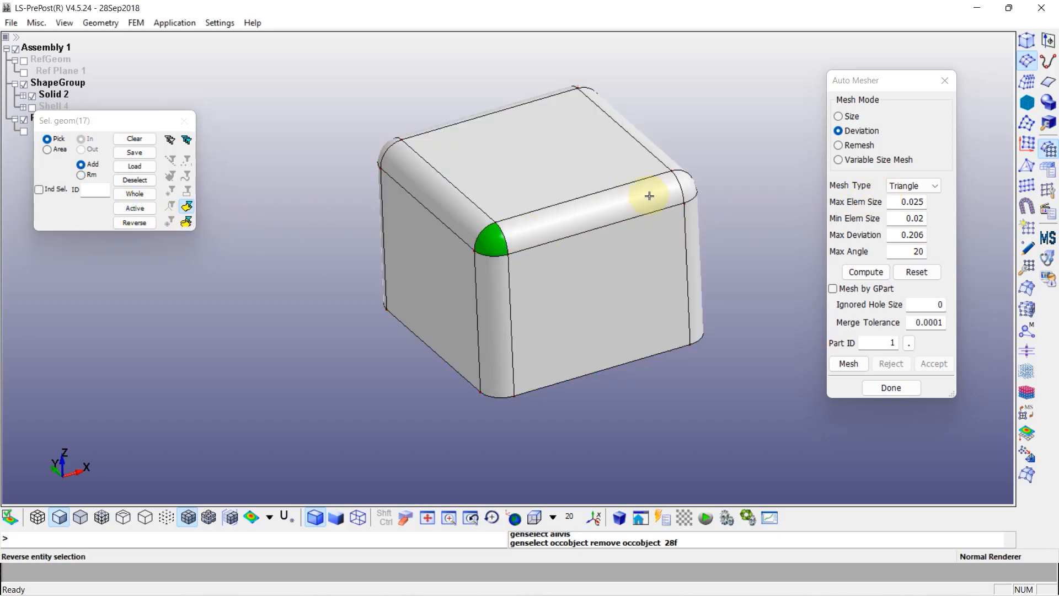
pyautogui.click(687, 185)
pyautogui.keyDown('ctrl'); pyautogui.moveTo(686, 185); pyautogui.dragTo(438, 145); pyautogui.keyUp('ctrl')
pyautogui.click(442, 143)
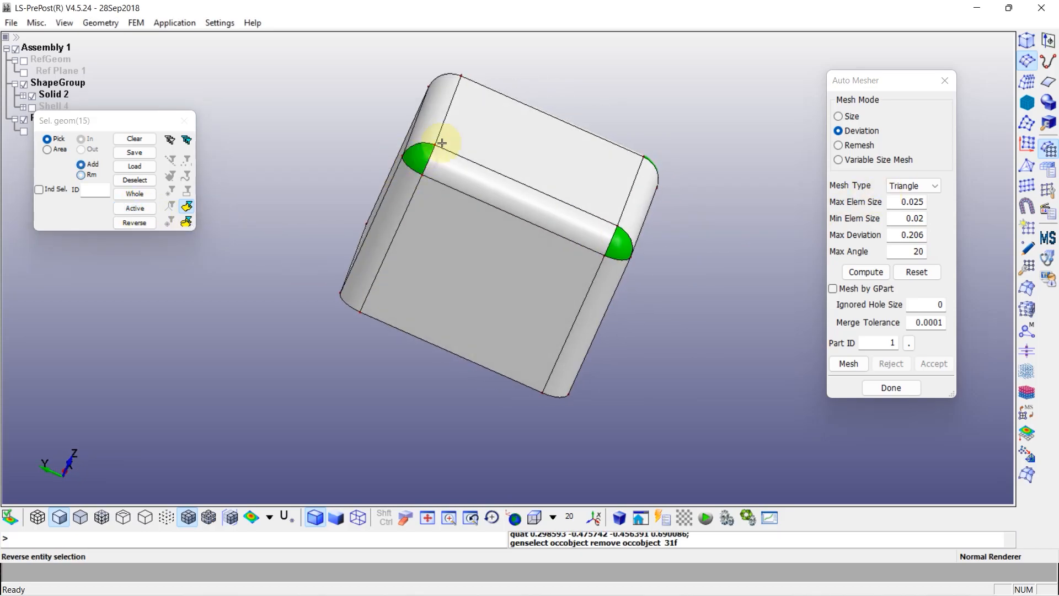
pyautogui.keyDown('ctrl'); pyautogui.moveTo(483, 107); pyautogui.dragTo(693, 208); pyautogui.keyUp('ctrl')
pyautogui.click(428, 62)
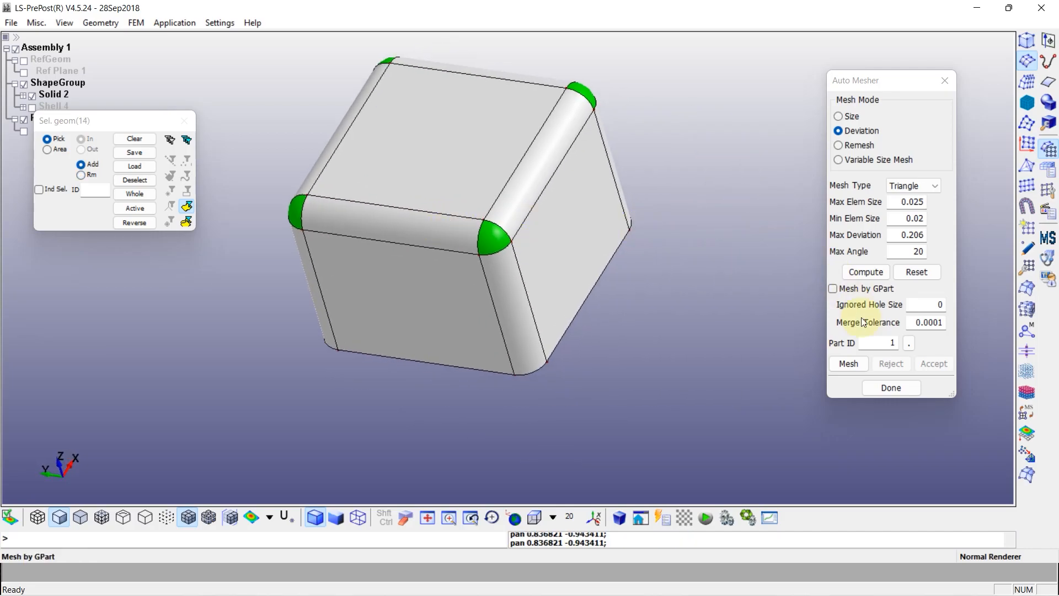
# Mesh the selected block faces with triangles as part ID 2 and accept the mesh
pyautogui.click(884, 342)
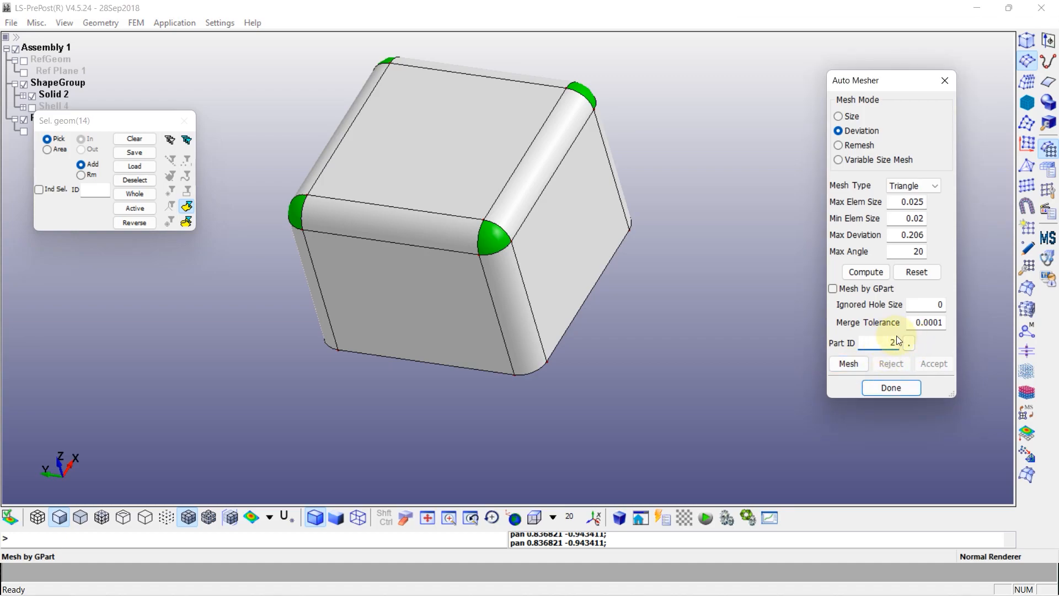
pyautogui.click(846, 364)
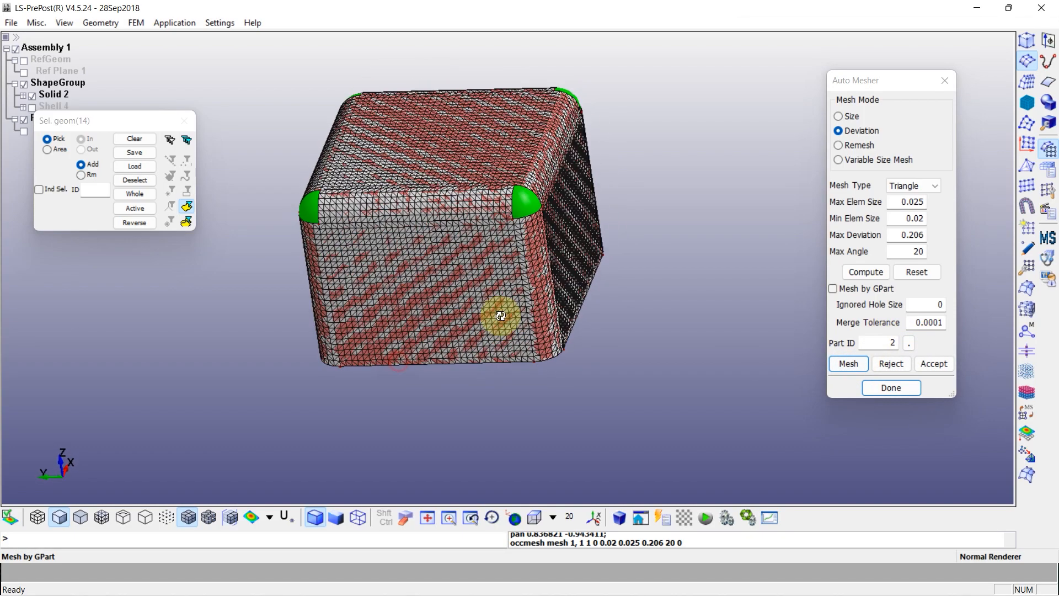
pyautogui.scroll(2, 423, 216)
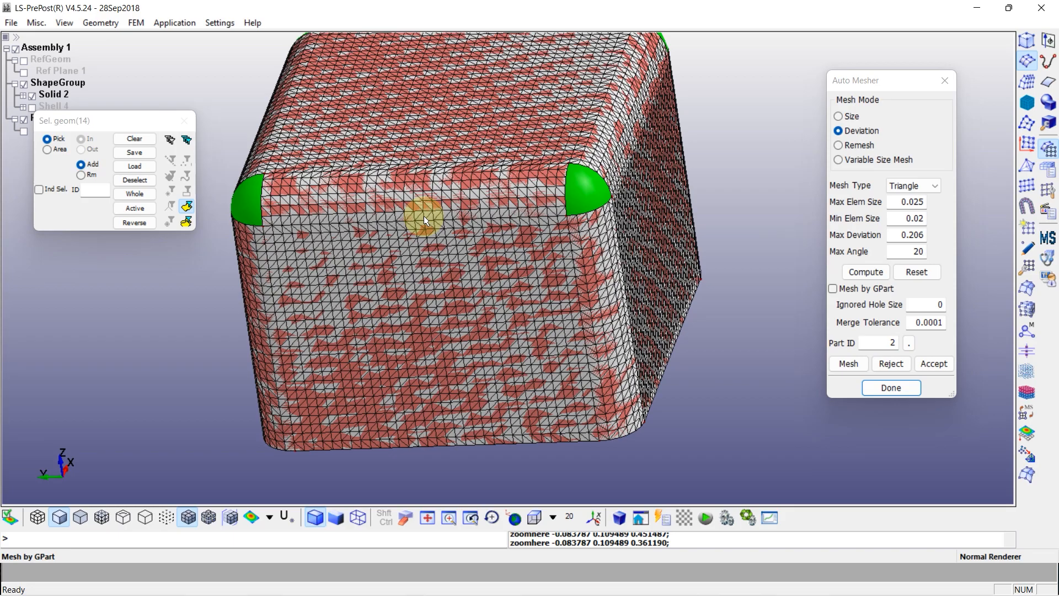
pyautogui.click(932, 364)
# Switch the mesher to Variable Size Mesh and select the block's four unmeshed rounded corner patches
pyautogui.keyDown('shift'); pyautogui.moveTo(743, 364); pyautogui.dragTo(431, 364); pyautogui.keyUp('shift')
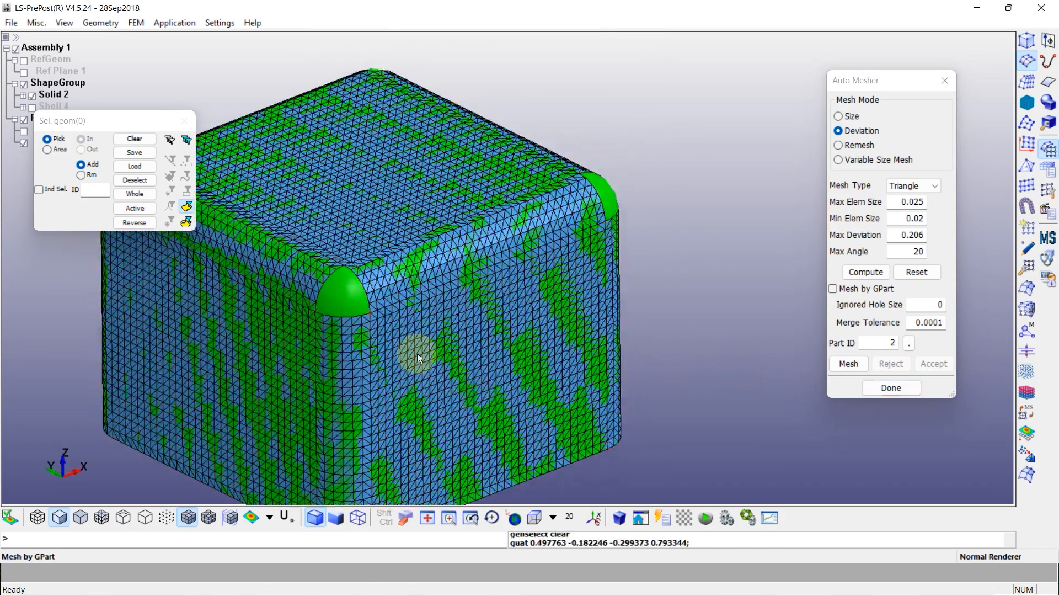
pyautogui.keyDown('shift'); pyautogui.moveTo(432, 365); pyautogui.dragTo(546, 309, button='middle'); pyautogui.keyUp('shift')
pyautogui.click(467, 257)
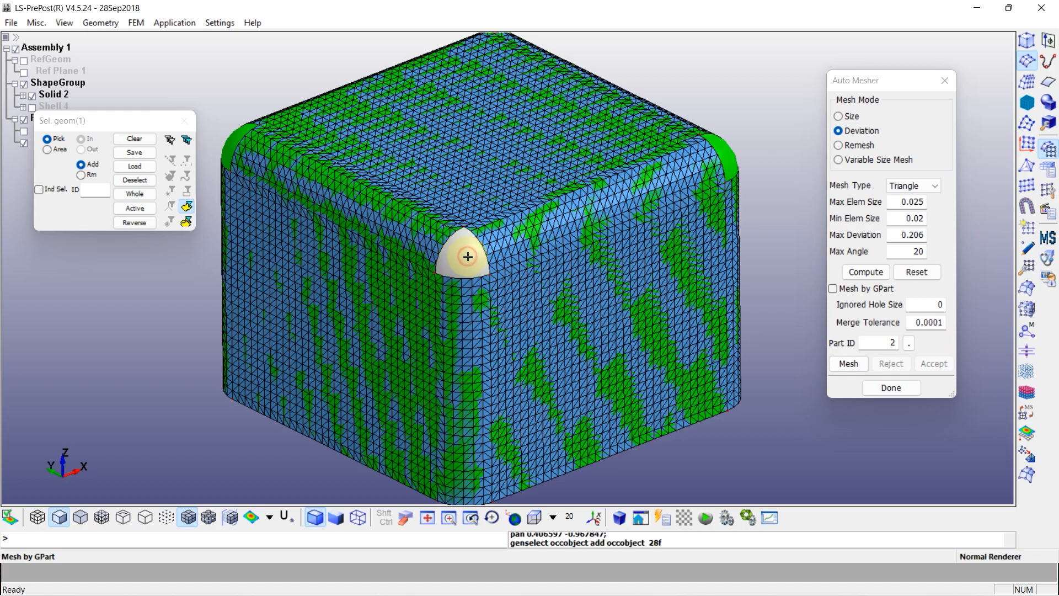
pyautogui.click(839, 160)
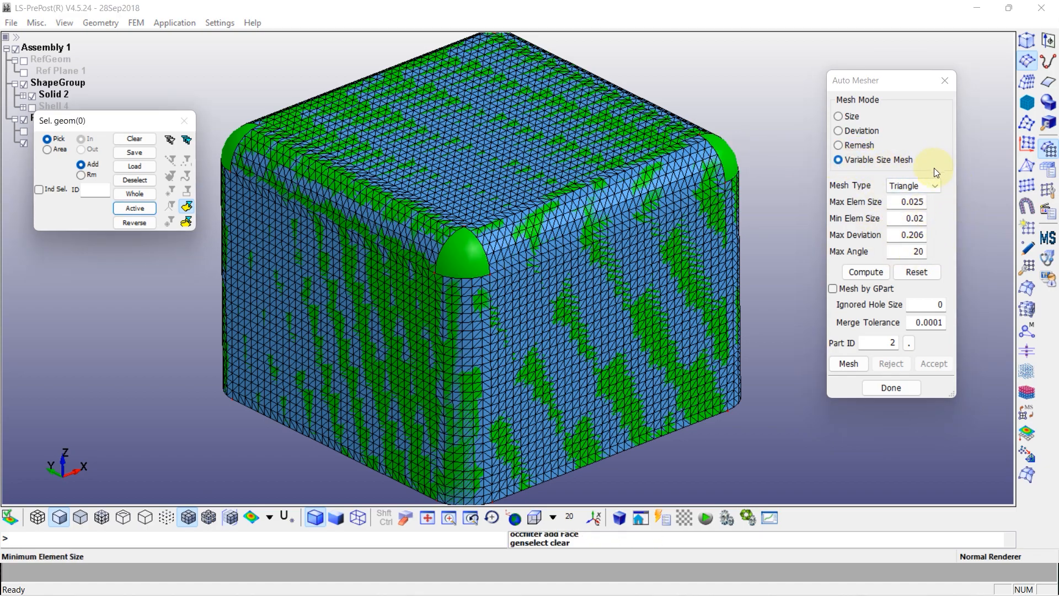
pyautogui.click(468, 255)
pyautogui.click(721, 158)
pyautogui.keyDown('shift'); pyautogui.moveTo(635, 203); pyautogui.dragTo(739, 319); pyautogui.keyUp('shift')
pyautogui.click(444, 165)
pyautogui.keyDown('shift'); pyautogui.moveTo(314, 214); pyautogui.dragTo(354, 349, button='right'); pyautogui.keyUp('shift')
pyautogui.keyDown('shift'); pyautogui.moveTo(354, 349); pyautogui.dragTo(380, 300); pyautogui.keyUp('shift')
pyautogui.click(355, 201)
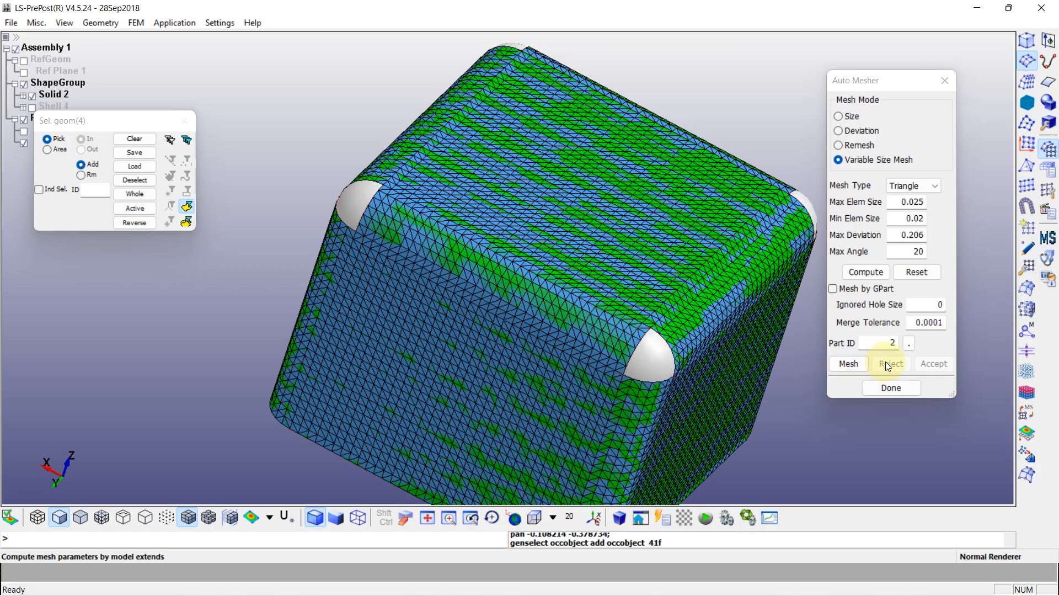
# Mesh the block's four corner patches, accept the result and close the Auto Mesher
pyautogui.click(856, 362)
pyautogui.scroll(8, 539, 283)
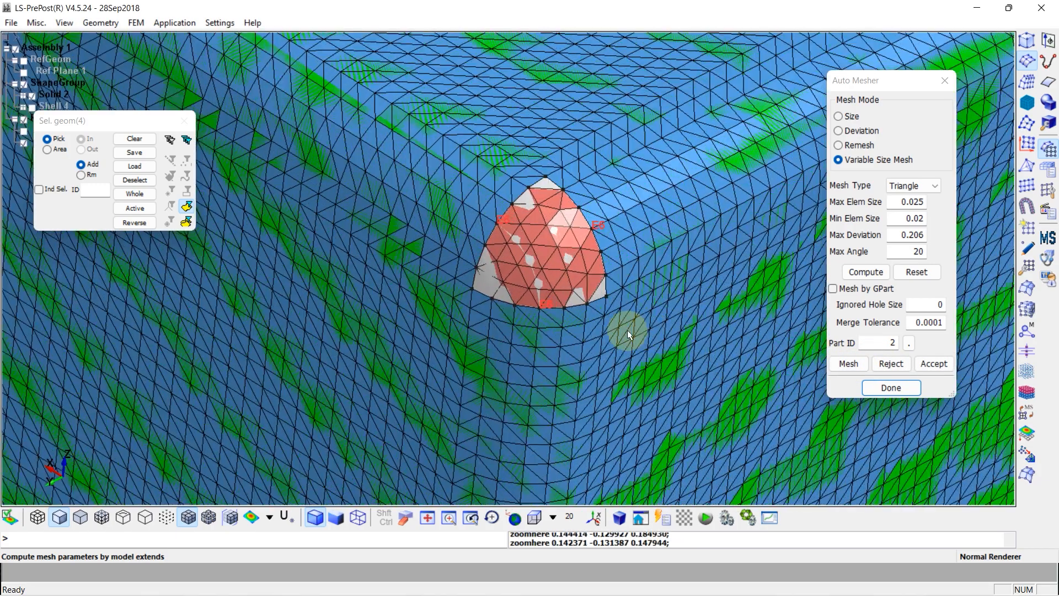
pyautogui.click(928, 364)
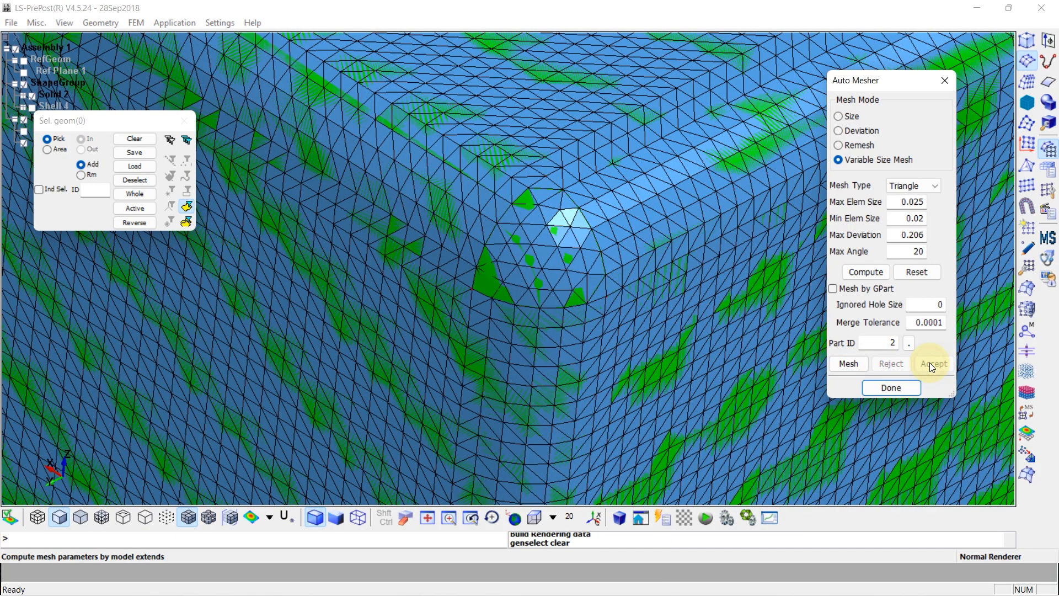
pyautogui.click(890, 388)
# Hide the Solid 2 geometry and examine the block mesh around its rounded edges and corners
pyautogui.keyDown('shift'); pyautogui.moveTo(678, 335); pyautogui.dragTo(678, 312); pyautogui.keyUp('shift')
pyautogui.keyDown('shift'); pyautogui.moveTo(679, 312); pyautogui.dragTo(593, 265, button='middle'); pyautogui.keyUp('shift')
pyautogui.keyDown('shift'); pyautogui.moveTo(596, 268); pyautogui.dragTo(595, 358); pyautogui.keyUp('shift')
pyautogui.click(32, 96)
pyautogui.keyDown('shift'); pyautogui.moveTo(476, 292); pyautogui.dragTo(385, 175); pyautogui.keyUp('shift')
pyautogui.scroll(4, 551, 269)
pyautogui.scroll(-1, 529, 253)
pyautogui.keyDown('shift'); pyautogui.moveTo(576, 178); pyautogui.dragTo(437, 239, button='middle'); pyautogui.keyUp('shift')
pyautogui.keyDown('shift'); pyautogui.moveTo(436, 239); pyautogui.dragTo(211, 155); pyautogui.keyUp('shift')
# Rename the block's mesh part LSHELL2 as Air
pyautogui.rightClick(52, 142)
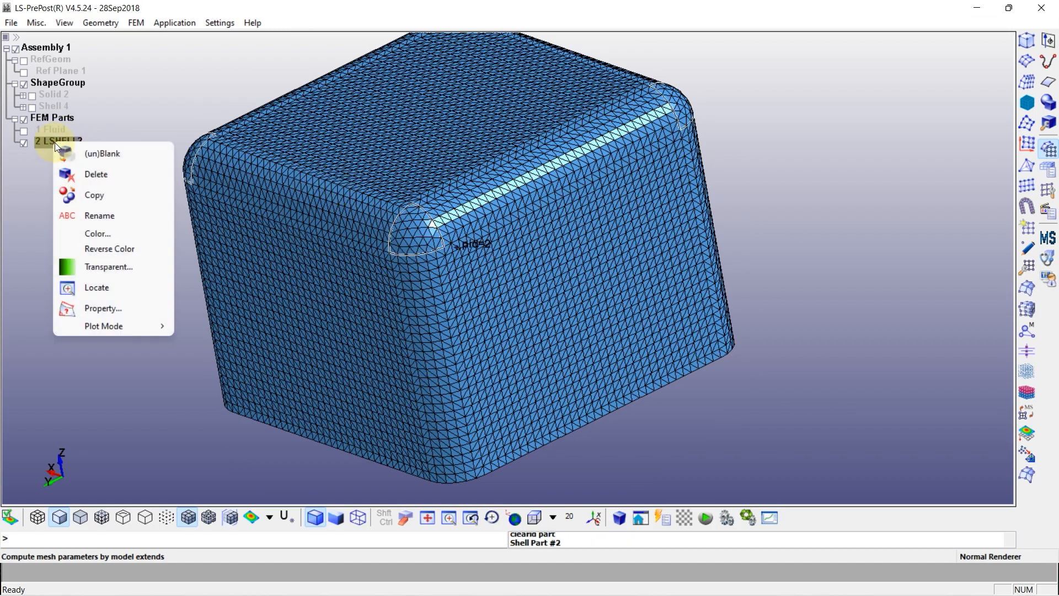
pyautogui.click(95, 215)
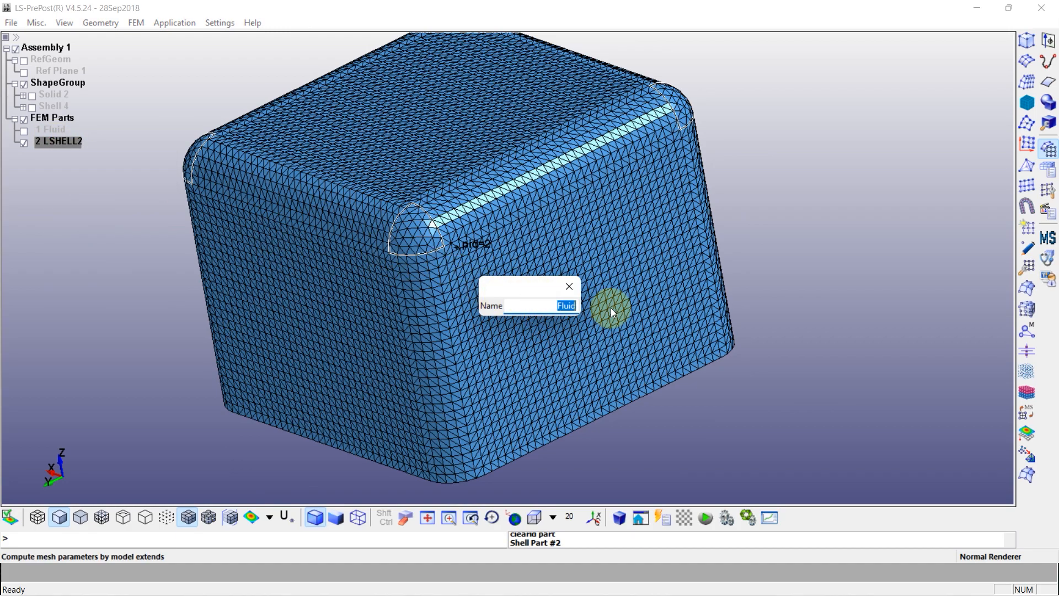
pyautogui.write('Ai')
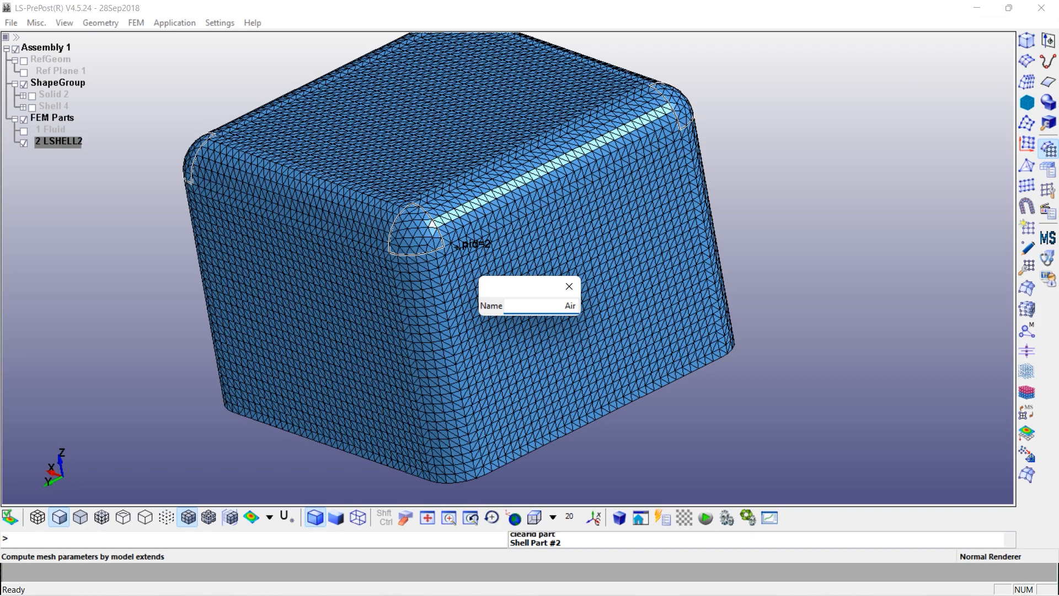
pyautogui.write('r')
pyautogui.press('Return')
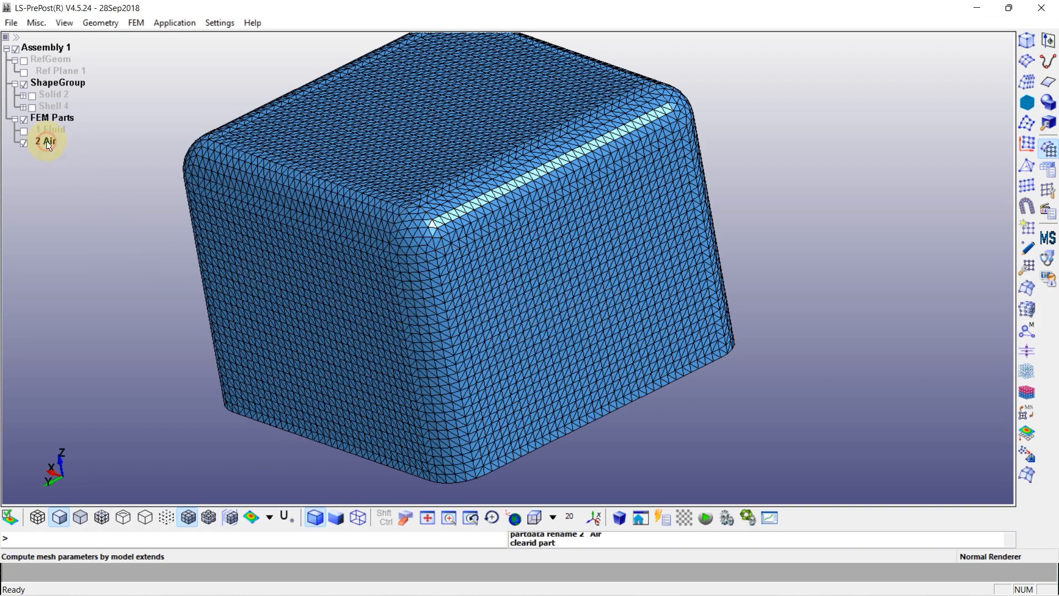
# Create a new PART keyword with a new ID, titled Interface, and close the Keyword Manager
pyautogui.click(1051, 167)
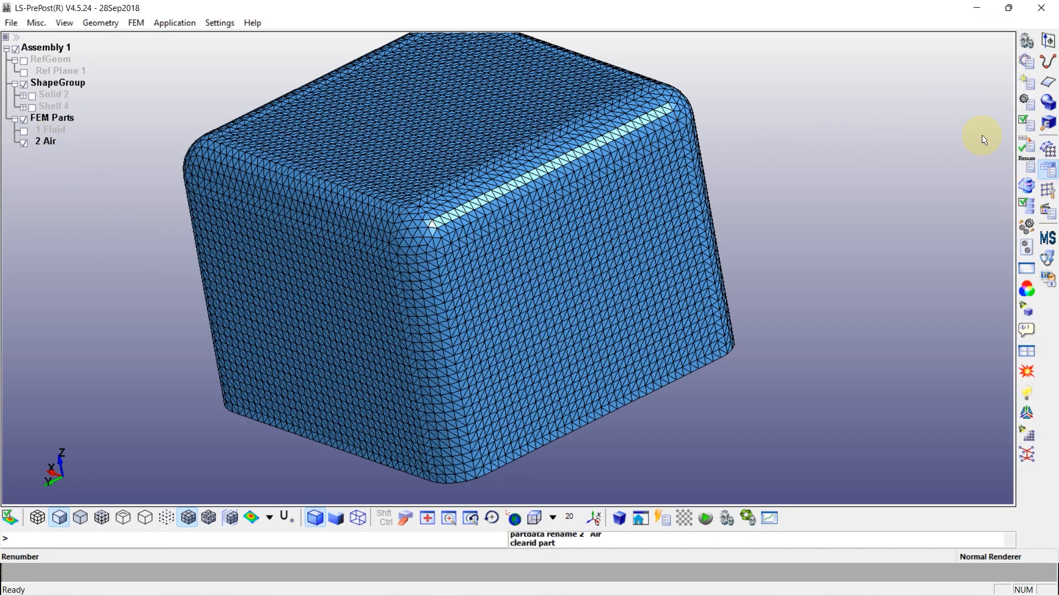
pyautogui.click(1026, 61)
pyautogui.doubleClick(787, 239)
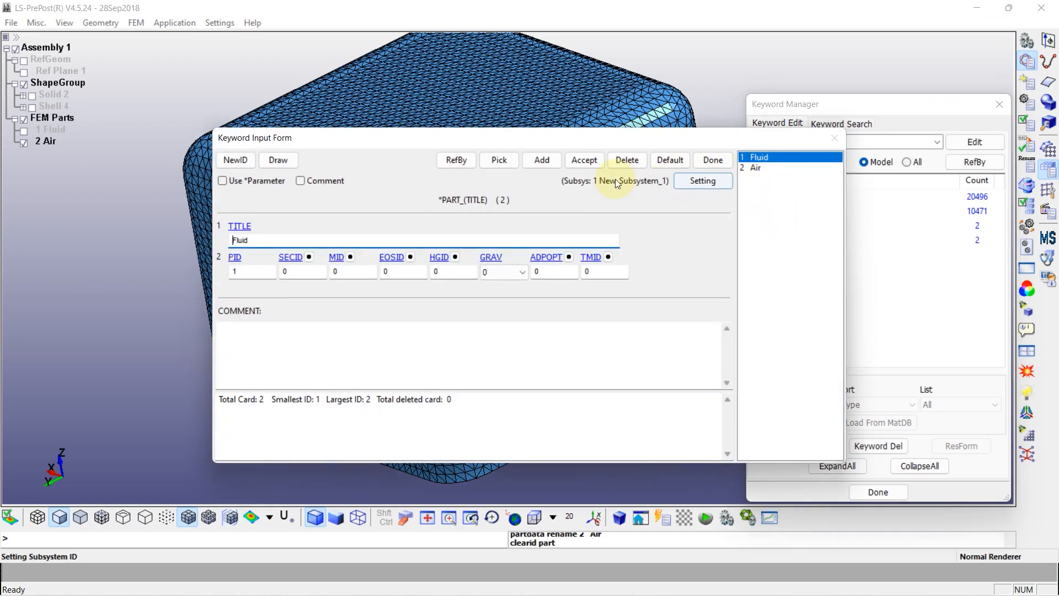
pyautogui.click(235, 160)
pyautogui.click(251, 241)
pyautogui.doubleClick(251, 241)
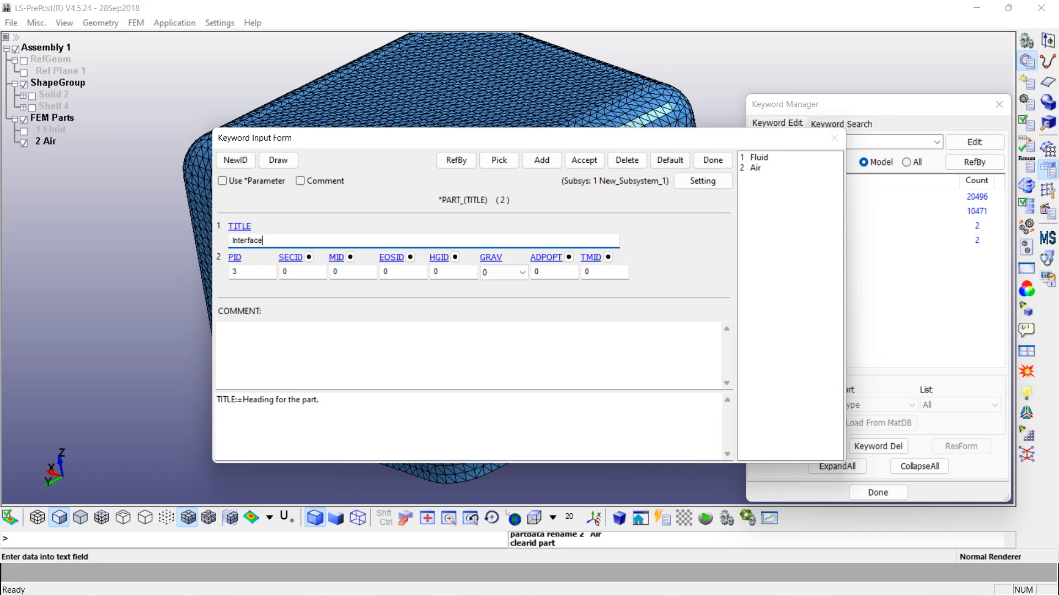
pyautogui.click(581, 160)
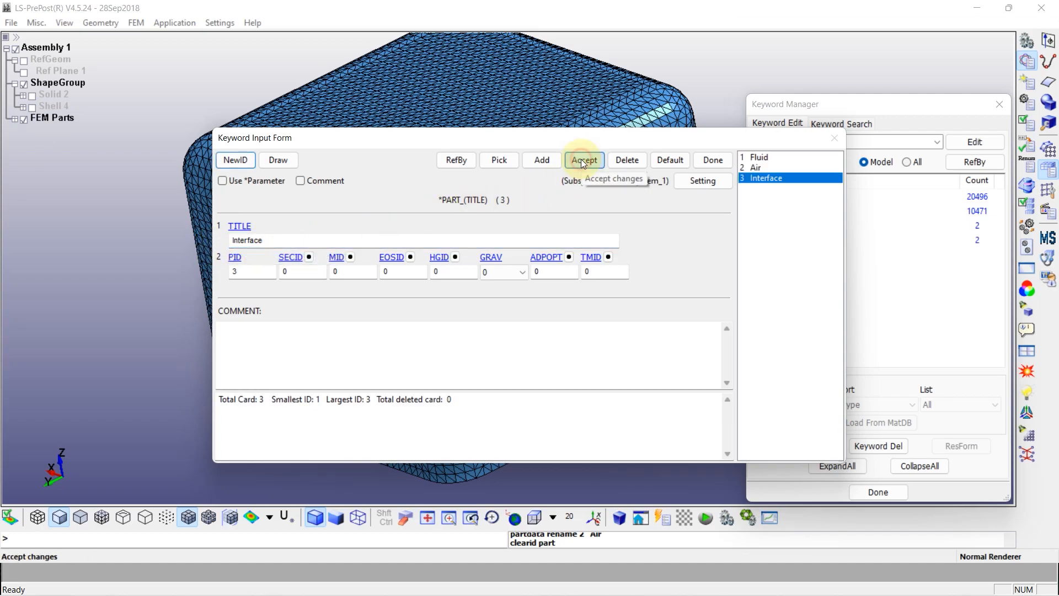
pyautogui.click(712, 160)
pyautogui.click(880, 490)
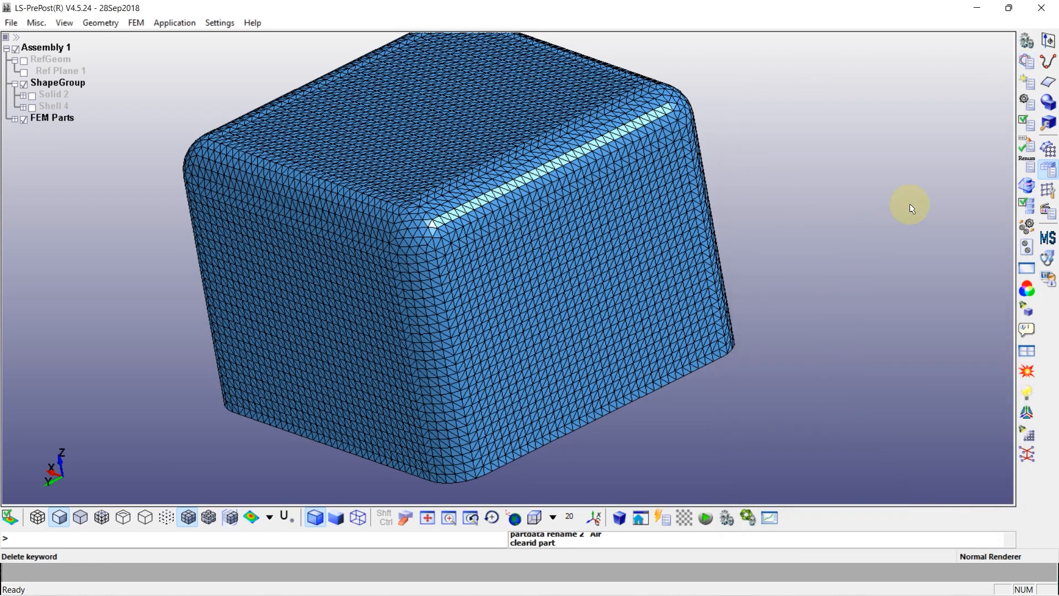
# Start moving elements between parts with part 3 Interface as the target
pyautogui.click(1051, 194)
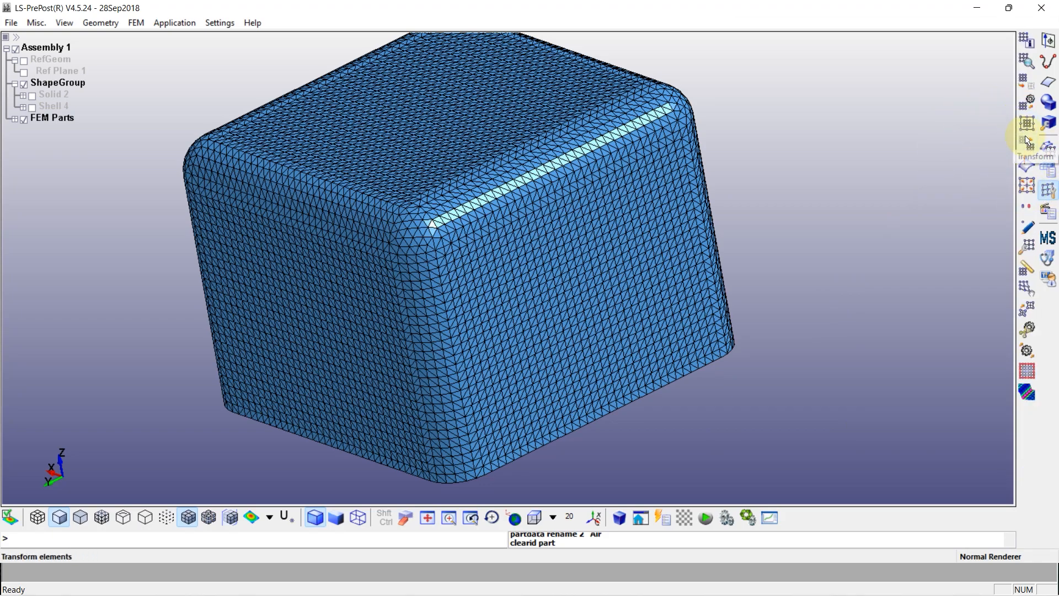
pyautogui.click(1026, 102)
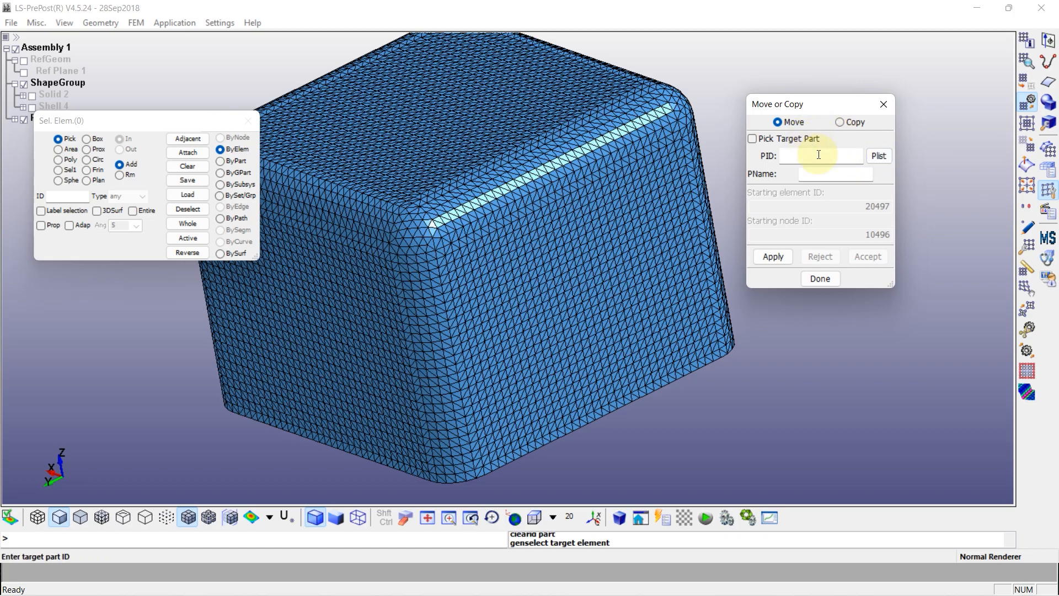
pyautogui.click(878, 156)
pyautogui.click(853, 356)
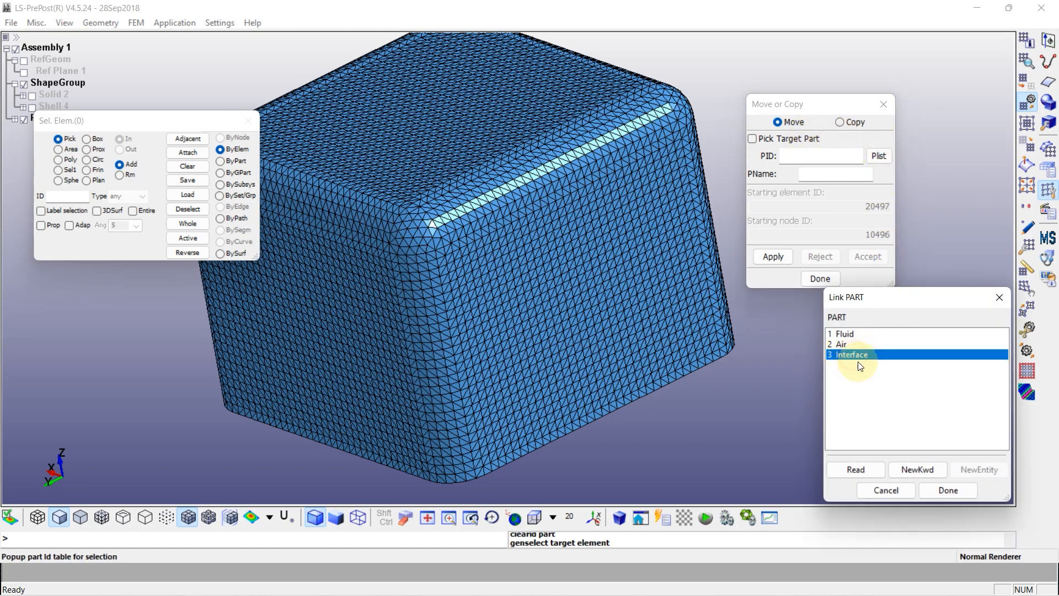
pyautogui.click(948, 490)
# Move all elements of the Air block's flat bottom face to part 3 Interface, using propagated selection at angle 5
pyautogui.keyDown('ctrl'); pyautogui.moveTo(697, 356); pyautogui.dragTo(604, 140); pyautogui.keyUp('ctrl')
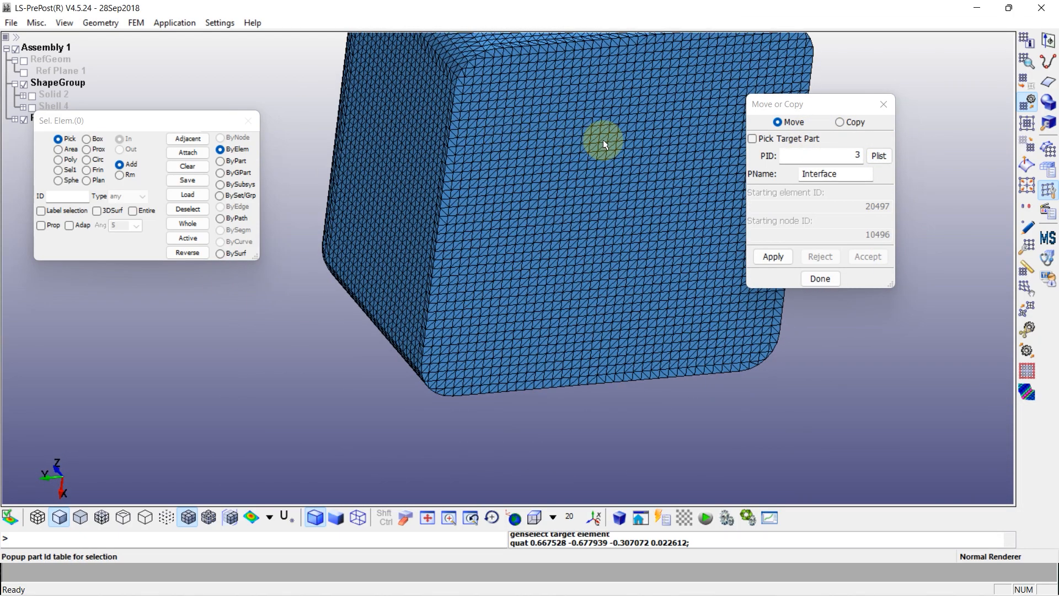
pyautogui.keyDown('ctrl'); pyautogui.moveTo(603, 141); pyautogui.dragTo(494, 201, button='middle'); pyautogui.keyUp('ctrl')
pyautogui.click(221, 150)
pyautogui.click(41, 225)
pyautogui.click(473, 266)
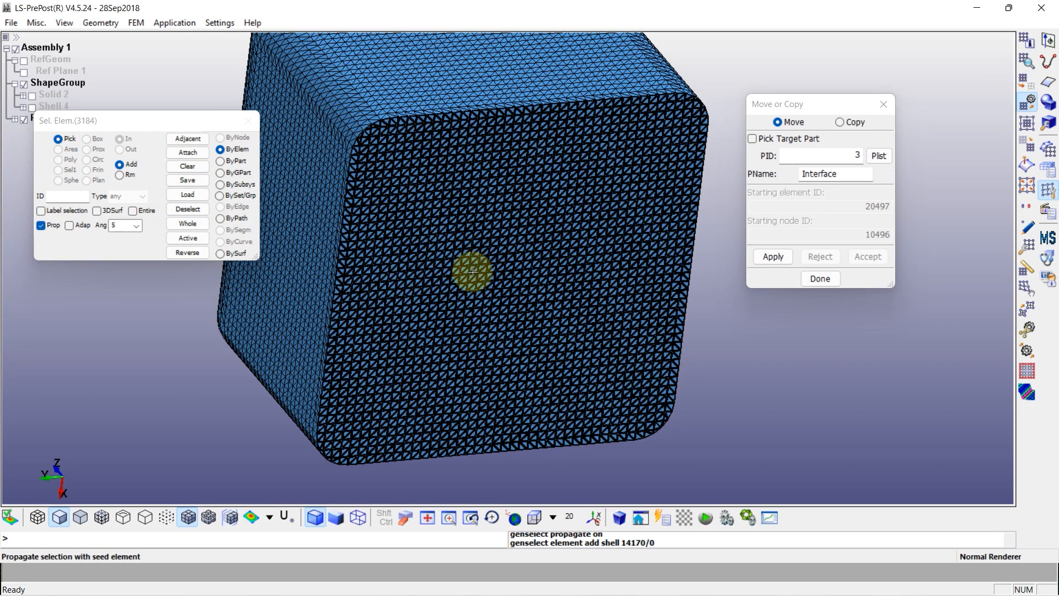
pyautogui.click(773, 256)
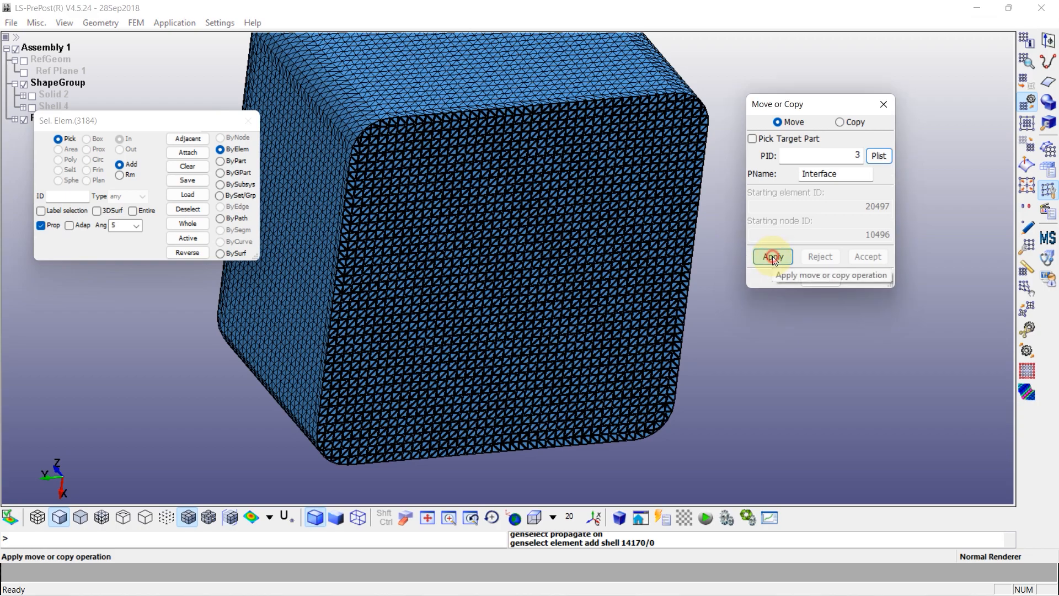
pyautogui.click(865, 257)
pyautogui.click(822, 280)
# Toggle the Fluid part's visibility and examine the mesh of the separated parts
pyautogui.scroll(-3, 564, 207)
pyautogui.keyDown('shift'); pyautogui.moveTo(570, 152); pyautogui.dragTo(558, 238); pyautogui.keyUp('shift')
pyautogui.click(16, 119)
pyautogui.click(23, 131)
pyautogui.click(23, 131)
pyautogui.keyDown('shift'); pyautogui.moveTo(444, 178); pyautogui.dragTo(402, 198); pyautogui.keyUp('shift')
pyautogui.scroll(2, 402, 199)
pyautogui.click(24, 132)
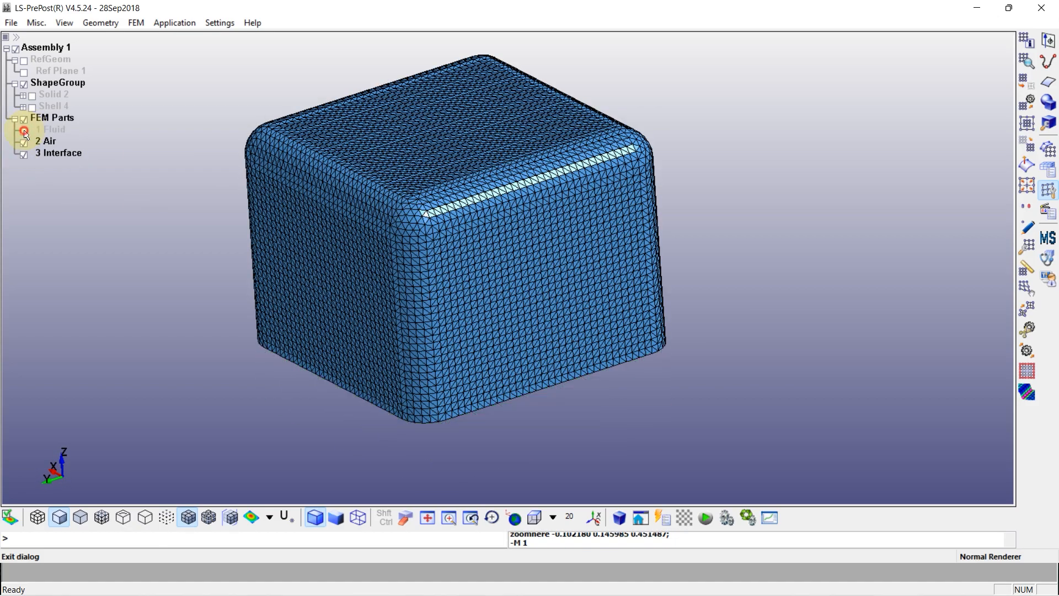
pyautogui.click(23, 131)
# Hide the Air part and examine the Interface mesh lying on the Fluid tray
pyautogui.click(24, 143)
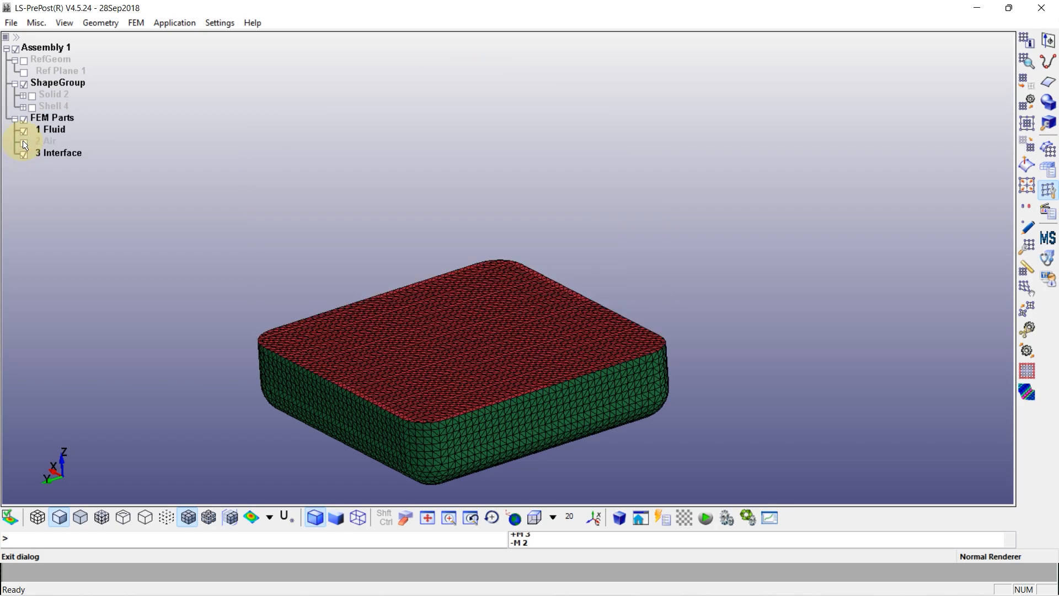
pyautogui.click(24, 156)
pyautogui.click(24, 158)
pyautogui.keyDown('shift'); pyautogui.moveTo(366, 154); pyautogui.dragTo(394, 190); pyautogui.keyUp('shift')
pyautogui.scroll(2, 394, 189)
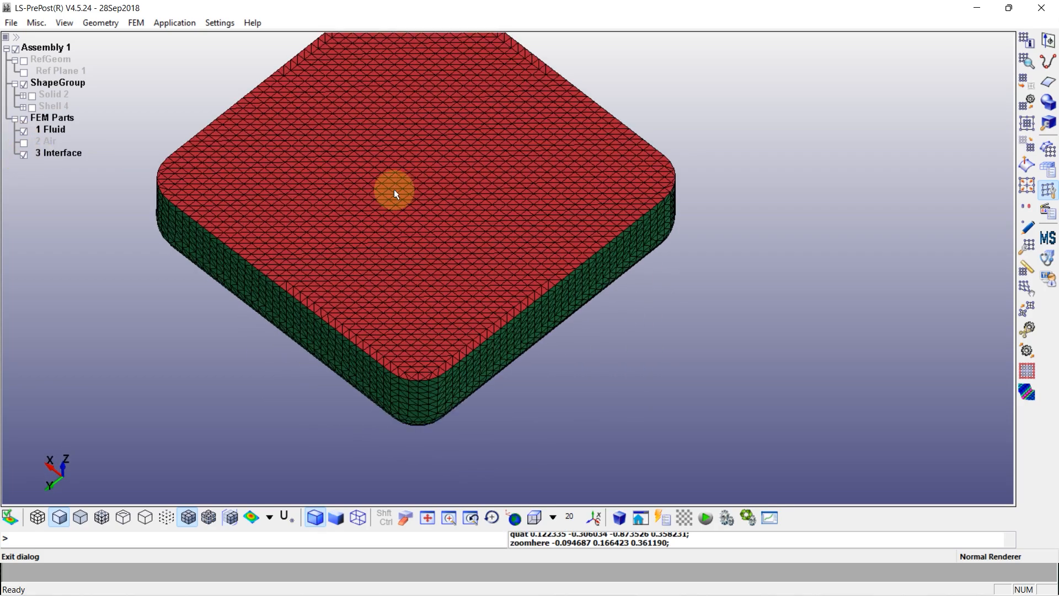
# Inspect the Air part with the Interface and Fluid parts hidden, and end with all three parts shown
pyautogui.click(23, 143)
pyautogui.click(24, 154)
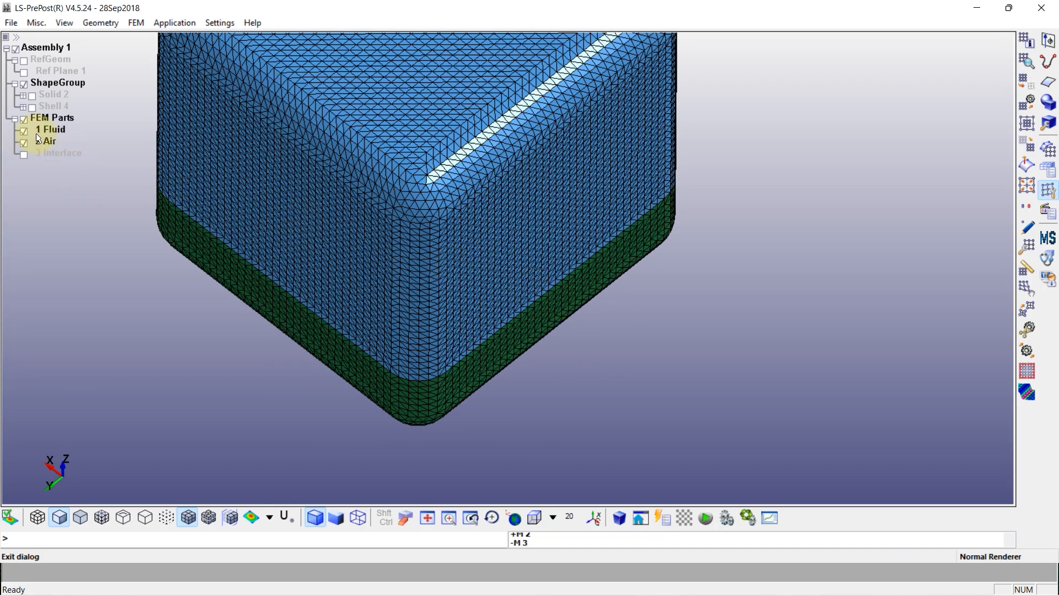
pyautogui.click(23, 132)
pyautogui.keyDown('shift'); pyautogui.moveTo(504, 310); pyautogui.dragTo(441, 240); pyautogui.keyUp('shift')
pyautogui.click(23, 154)
pyautogui.click(24, 131)
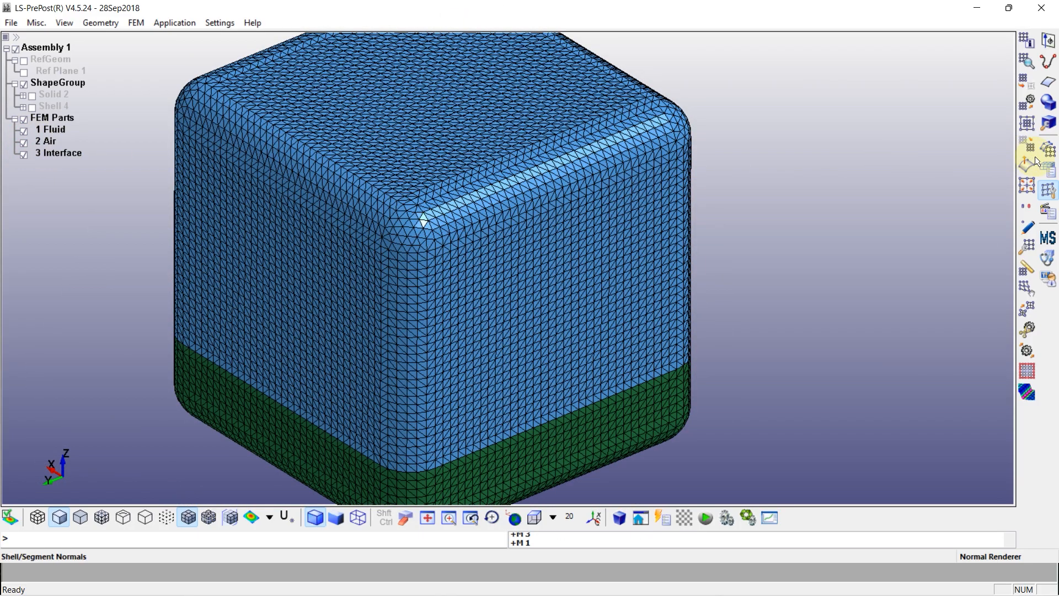
# Find and merge the duplicate nodes across the mesh with a tolerance of 0.0001, and accept the merge
pyautogui.click(1028, 207)
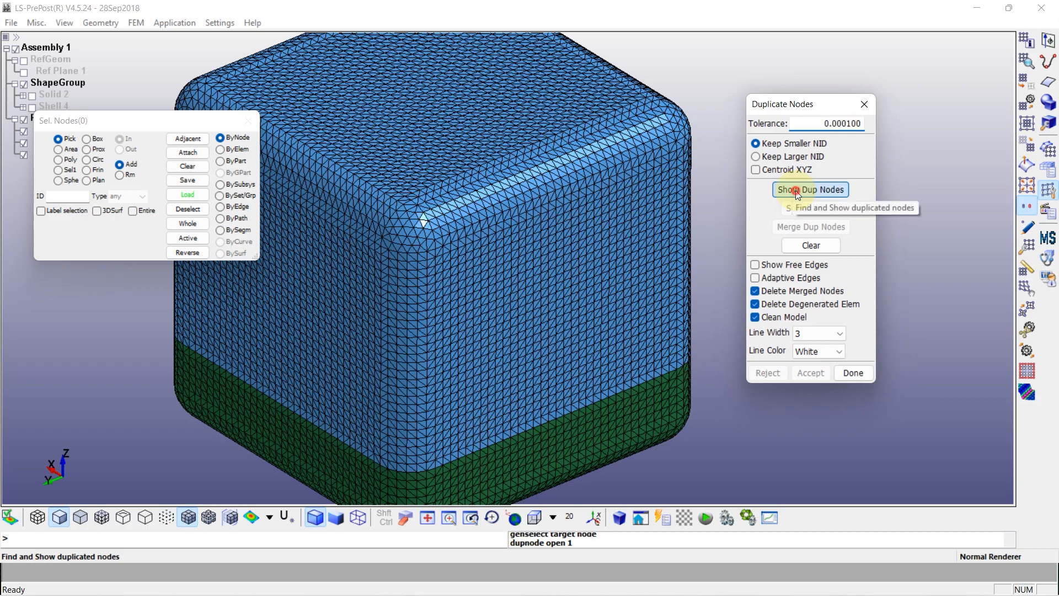
pyautogui.click(796, 192)
pyautogui.scroll(-3, 541, 224)
pyautogui.keyDown('shift'); pyautogui.moveTo(472, 226); pyautogui.dragTo(487, 230, button='middle'); pyautogui.keyUp('shift')
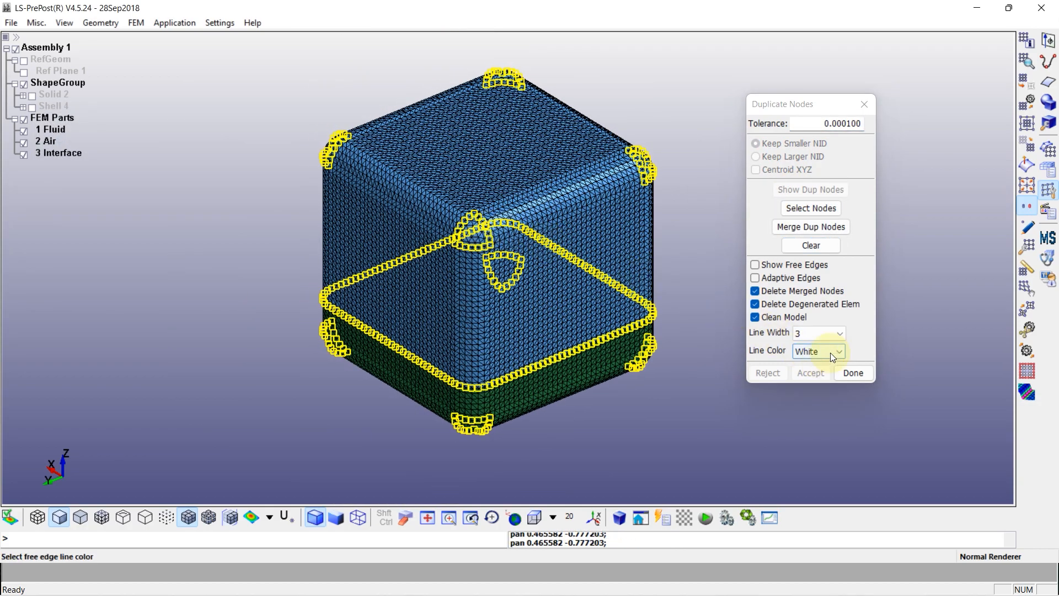
pyautogui.click(816, 228)
pyautogui.click(810, 372)
pyautogui.click(853, 372)
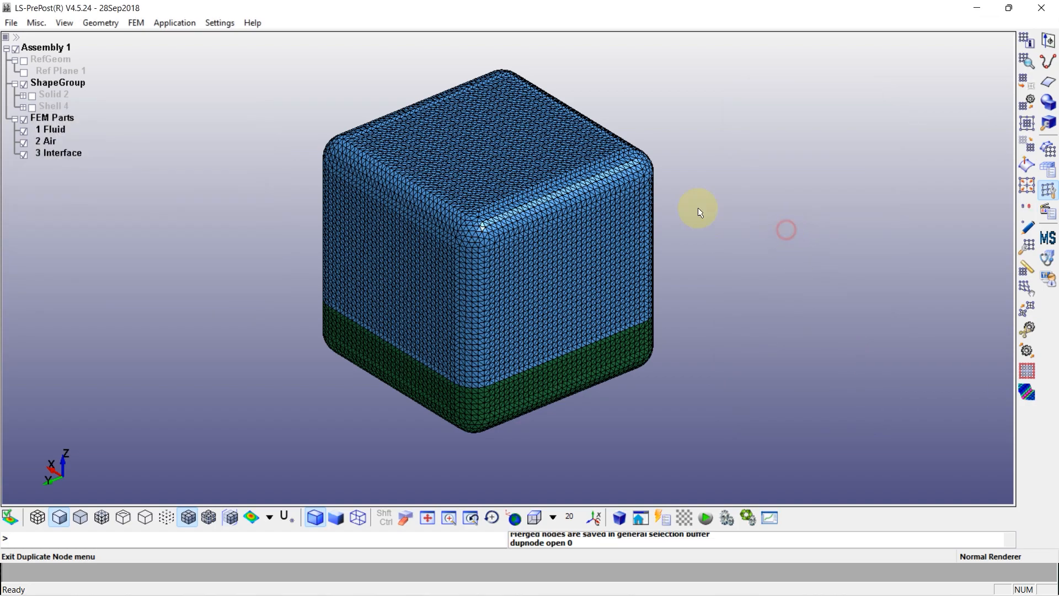
# Save the model as keyword file Sloshing in the Sloshing-3D folder with output version V971_R10
pyautogui.click(11, 23)
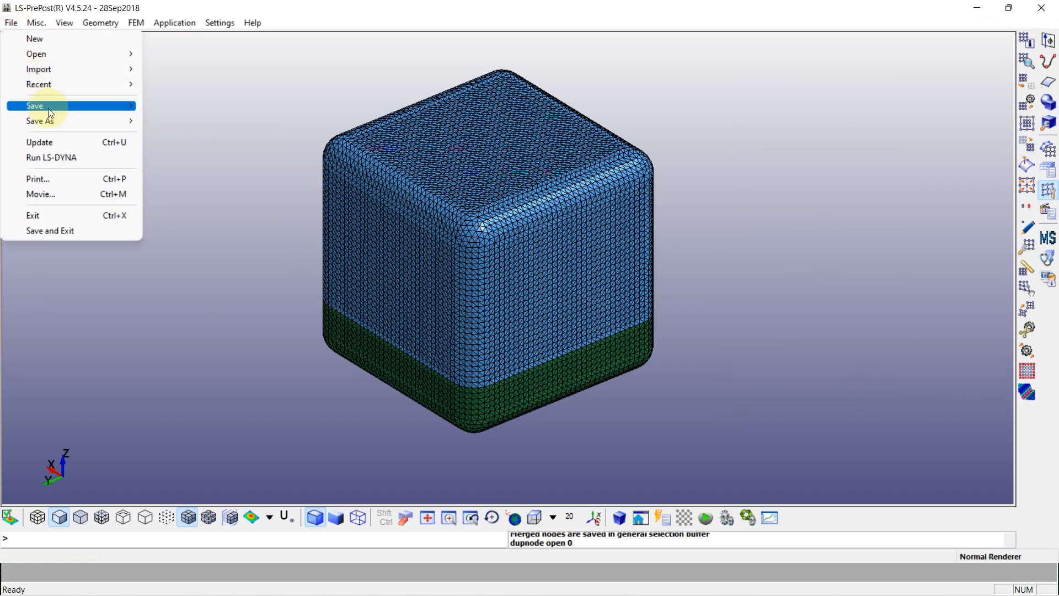
pyautogui.moveTo(45, 103)
pyautogui.click(177, 102)
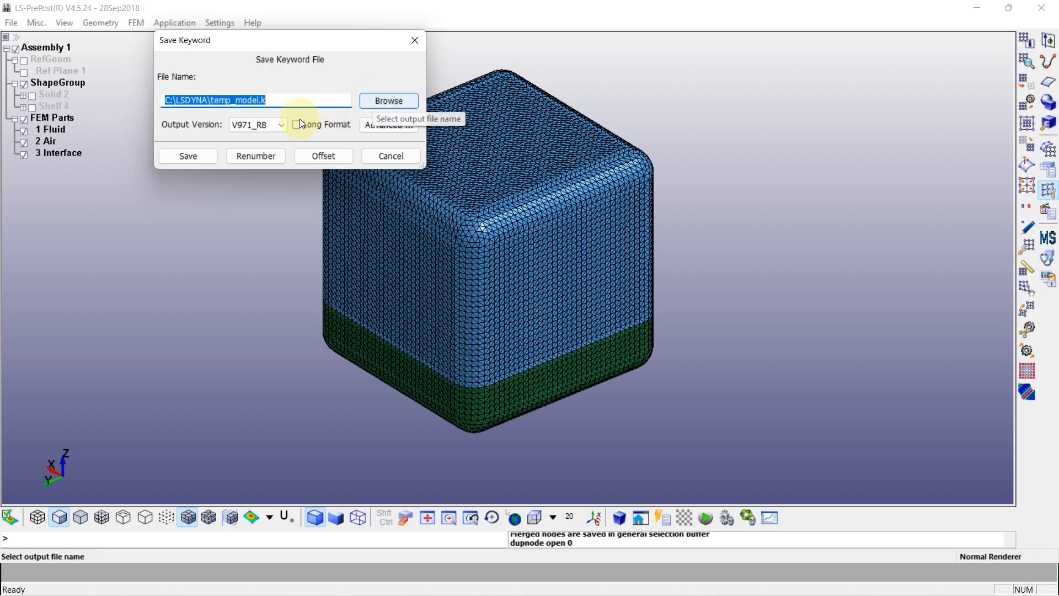
pyautogui.click(257, 125)
pyautogui.click(255, 225)
pyautogui.click(386, 102)
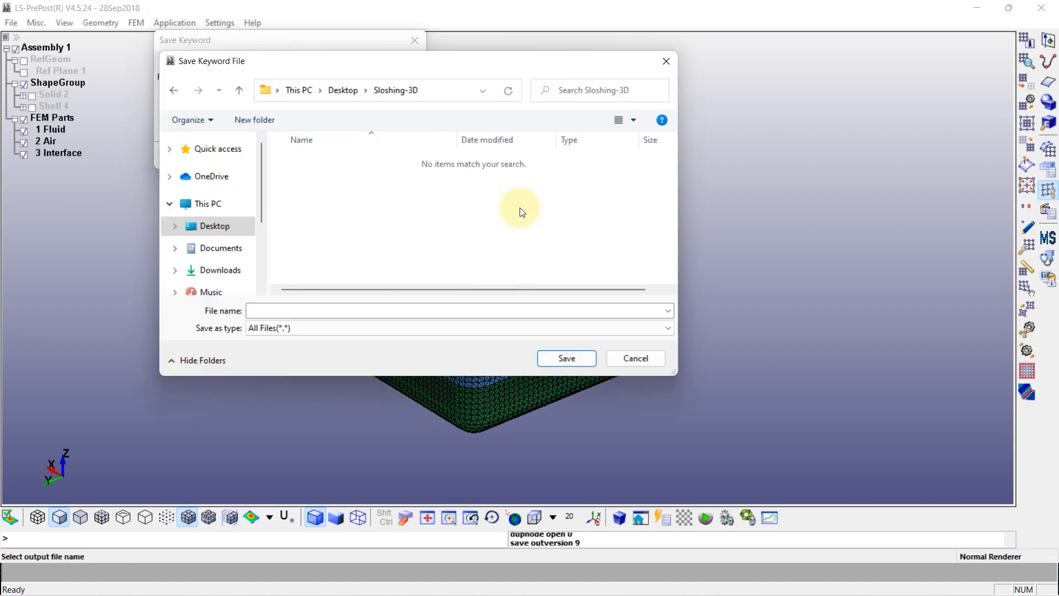
pyautogui.click(306, 309)
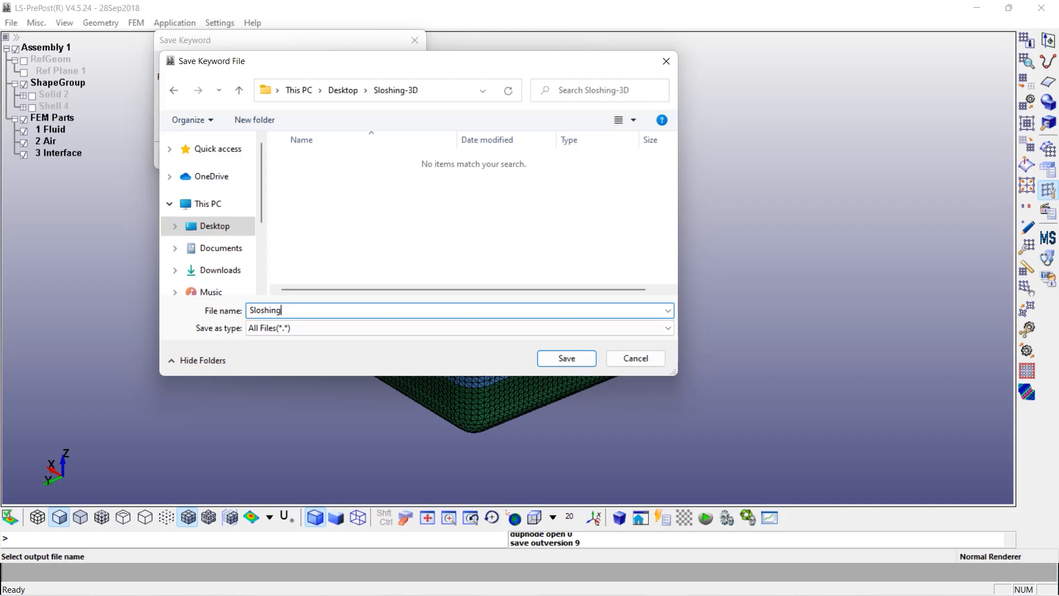
pyautogui.click(566, 361)
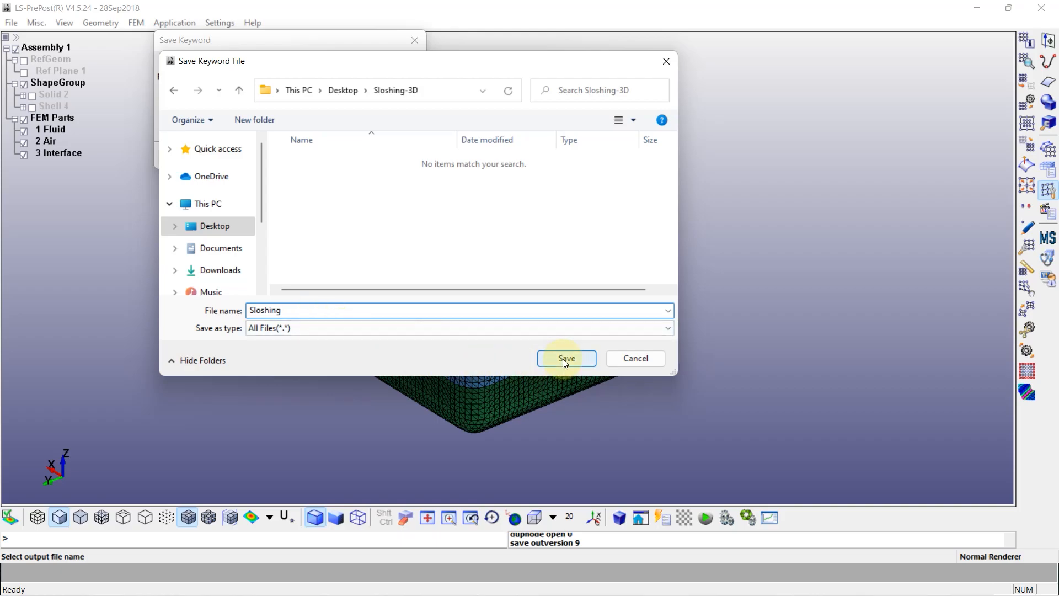
pyautogui.click(194, 159)
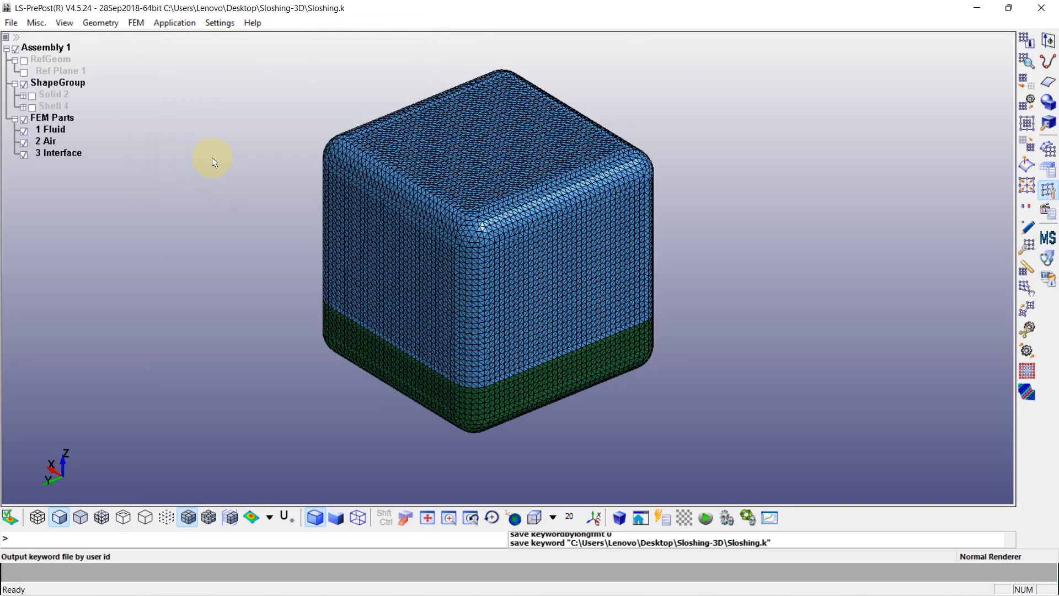
# Close LS-PrePost and save the changes, overwriting Sloshing.k with output version V971_R10
pyautogui.click(1041, 7)
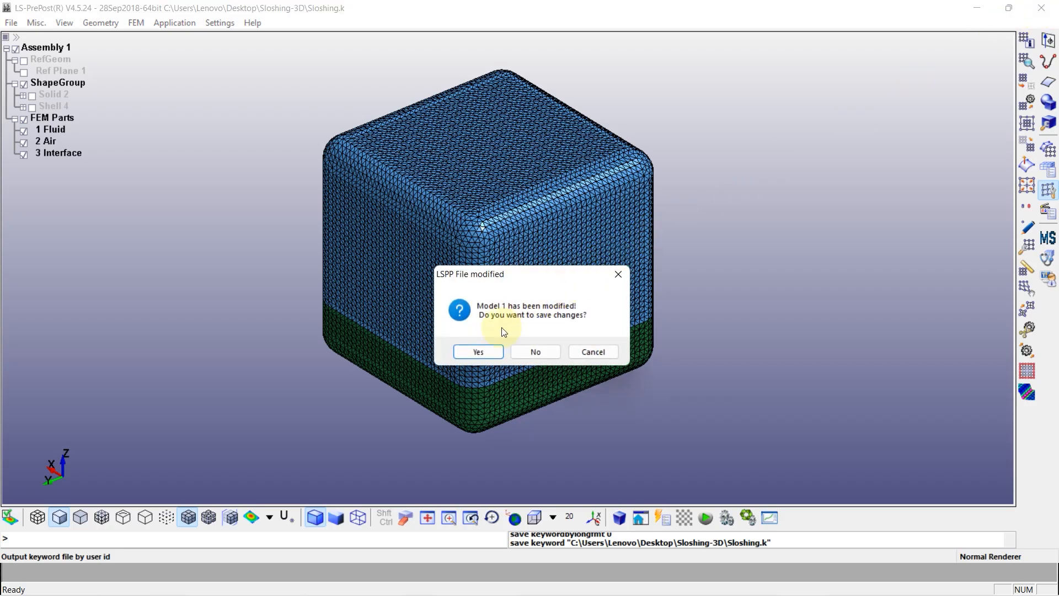
pyautogui.click(478, 353)
pyautogui.click(259, 126)
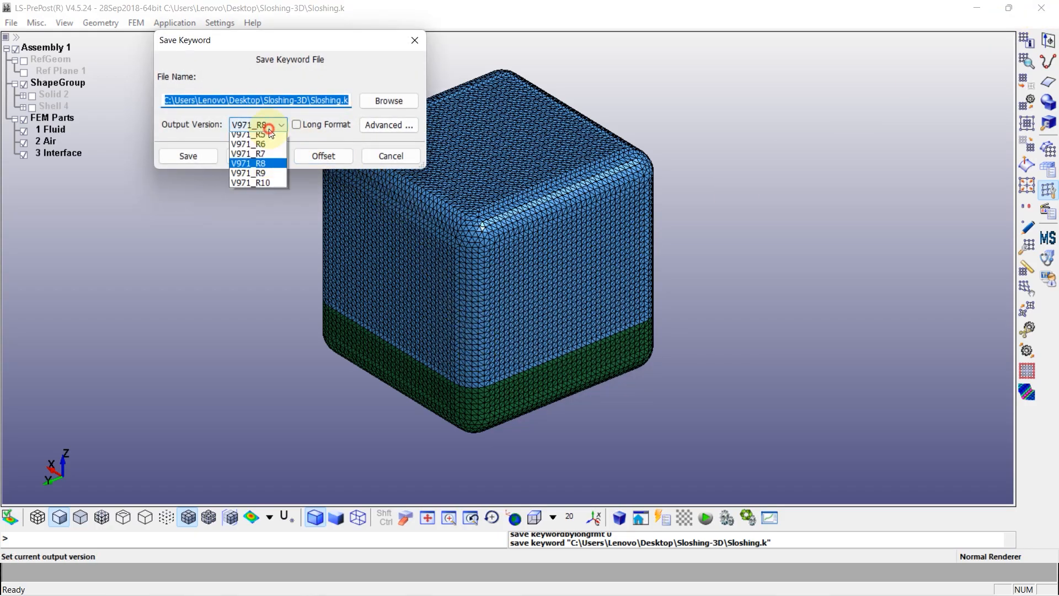
pyautogui.click(270, 226)
pyautogui.click(198, 156)
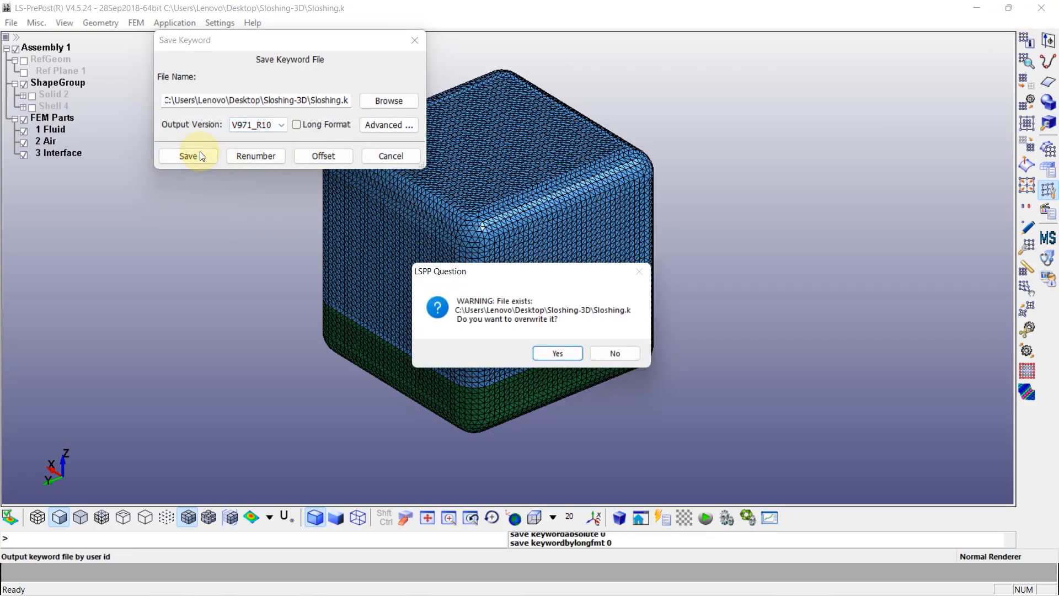
pyautogui.click(545, 352)
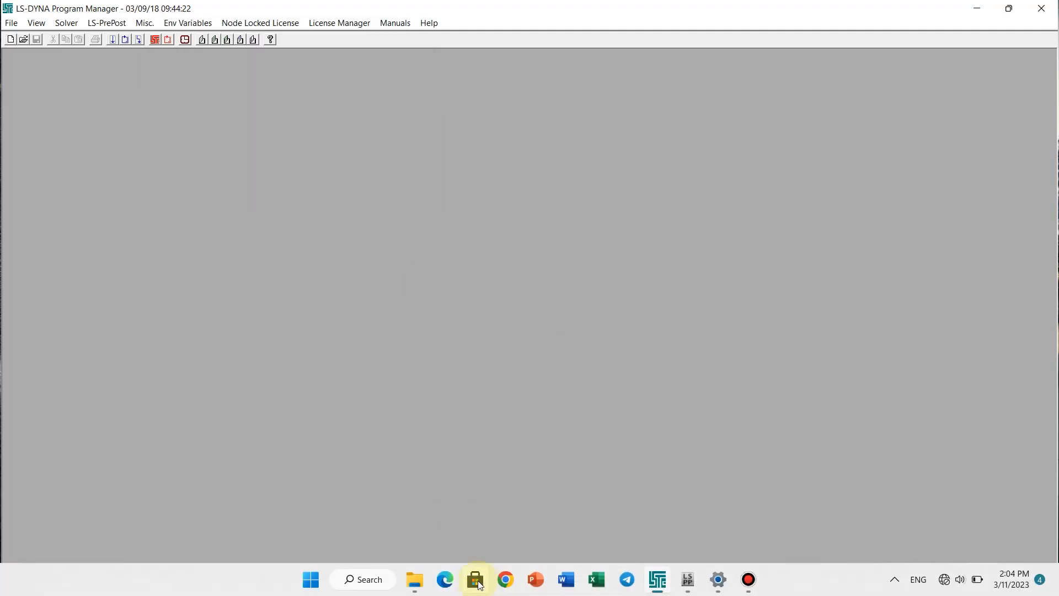
# Switch to File Explorer and open Sloshing.k from the Sloshing-3D folder in Notepad++
pyautogui.click(416, 579)
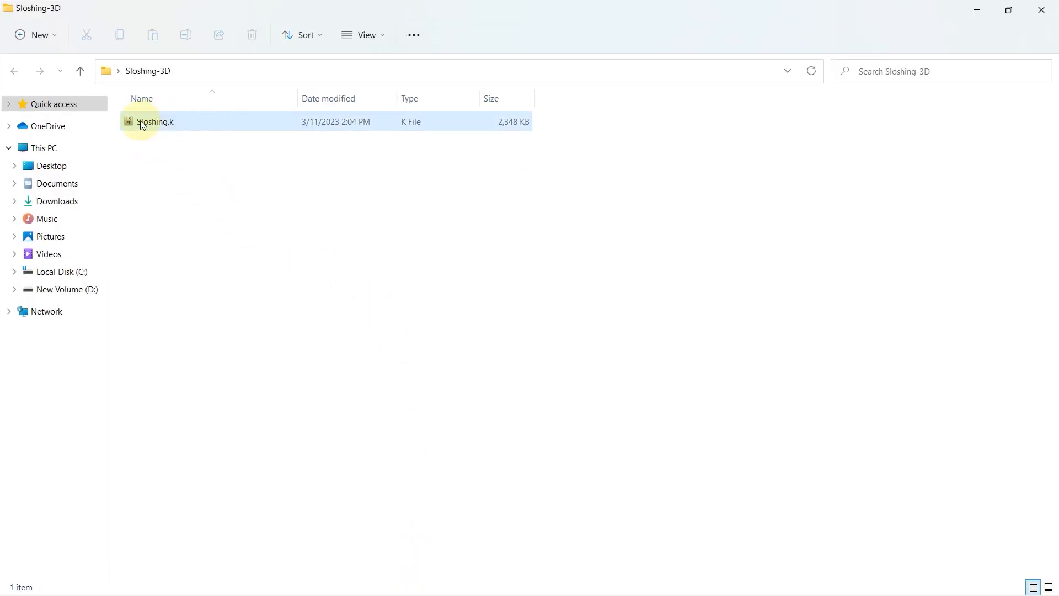
pyautogui.rightClick(156, 122)
pyautogui.click(213, 284)
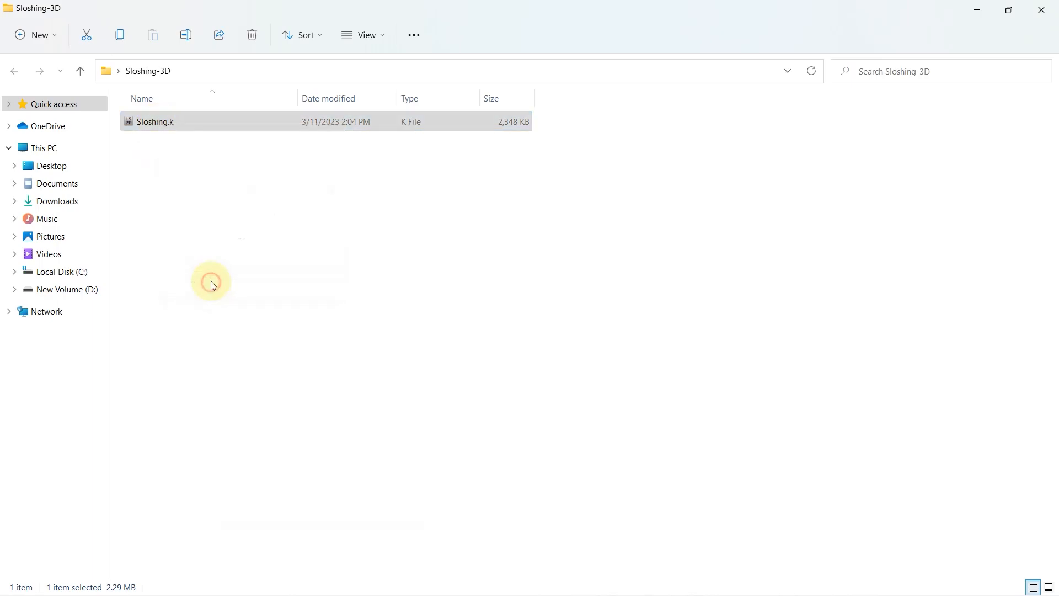
pyautogui.click(247, 296)
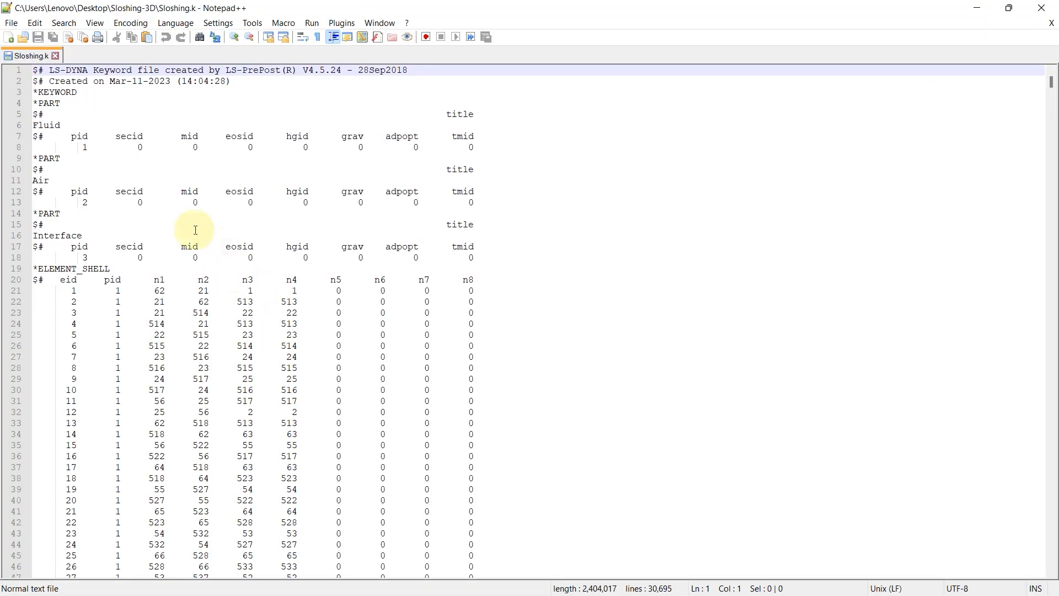
# Delete the Fluid, Air and Interface *PART blocks between *KEYWORD and *ELEMENT_SHELL, including the leftover empty line
pyautogui.moveTo(35, 101); pyautogui.dragTo(294, 265)
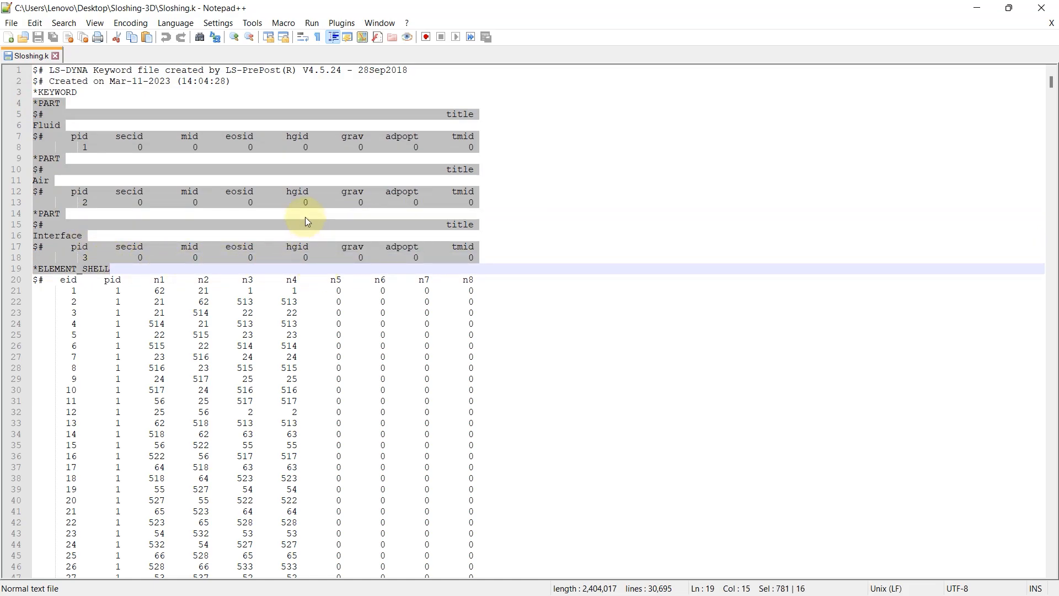
pyautogui.moveTo(481, 258); pyautogui.dragTo(39, 103)
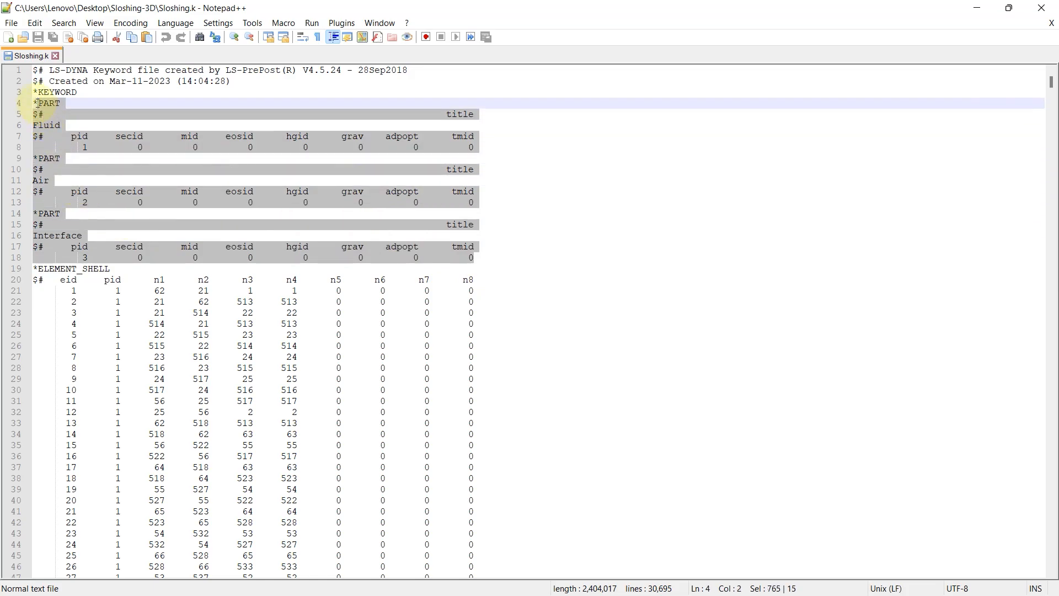
pyautogui.press('Delete')
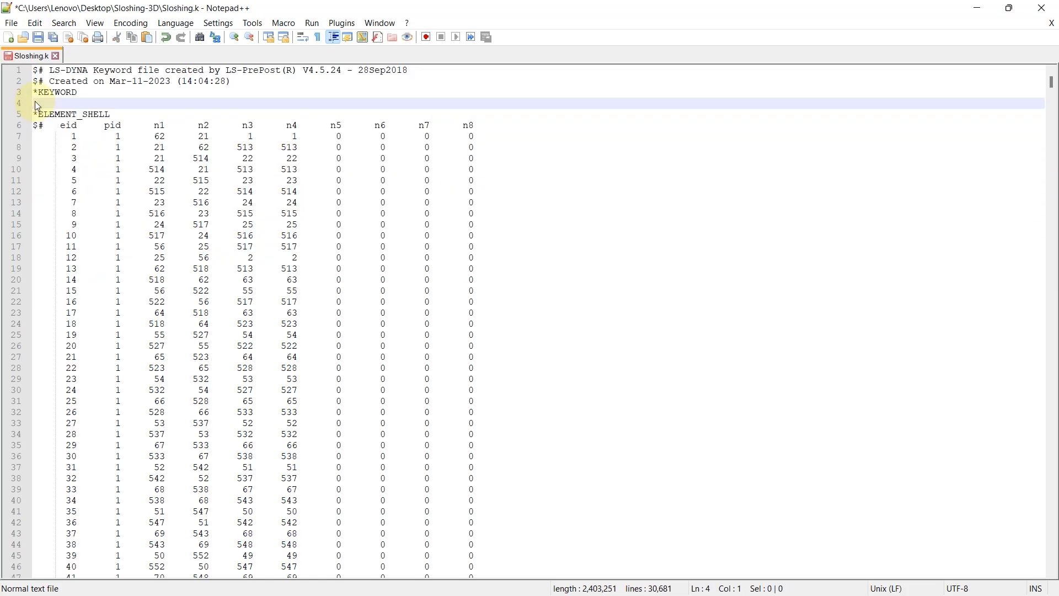
pyautogui.press('BackSpace')
# Replace the *ELEMENT_SHELL keyword with *MESH_SURFACE_ELEMENT
pyautogui.moveTo(115, 105); pyautogui.dragTo(60, 105)
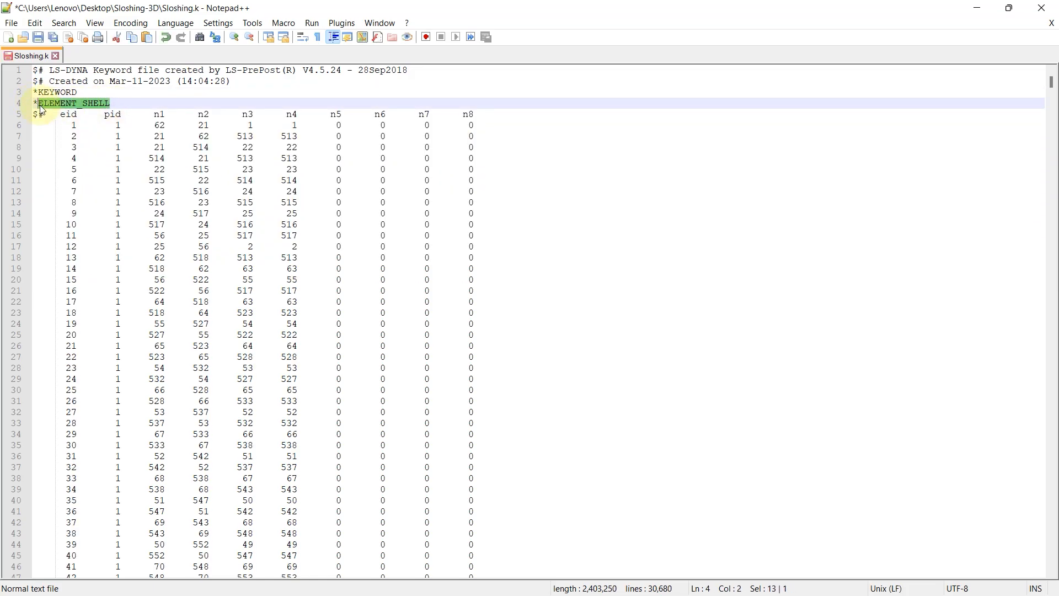
pyautogui.press('capslock')
pyautogui.write('M')
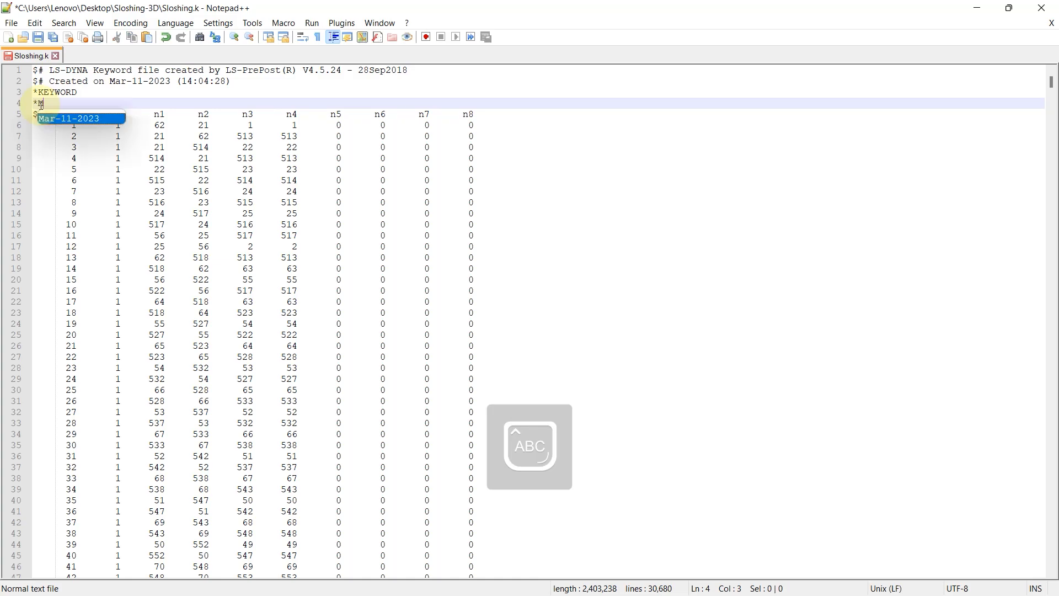
pyautogui.write('ESH_SURFACE_ELEMENT')
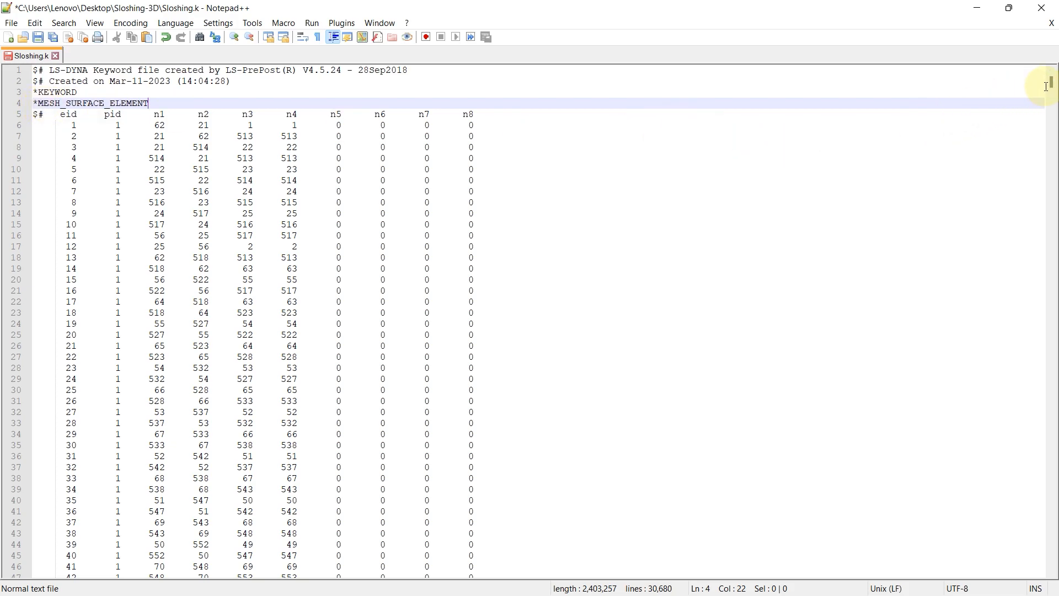
# Replace the *NODE keyword below the element list with *MESH_SURFACE_NODE and save the file
pyautogui.moveTo(1052, 83); pyautogui.dragTo(1023, 402)
pyautogui.scroll(-5, 536, 249)
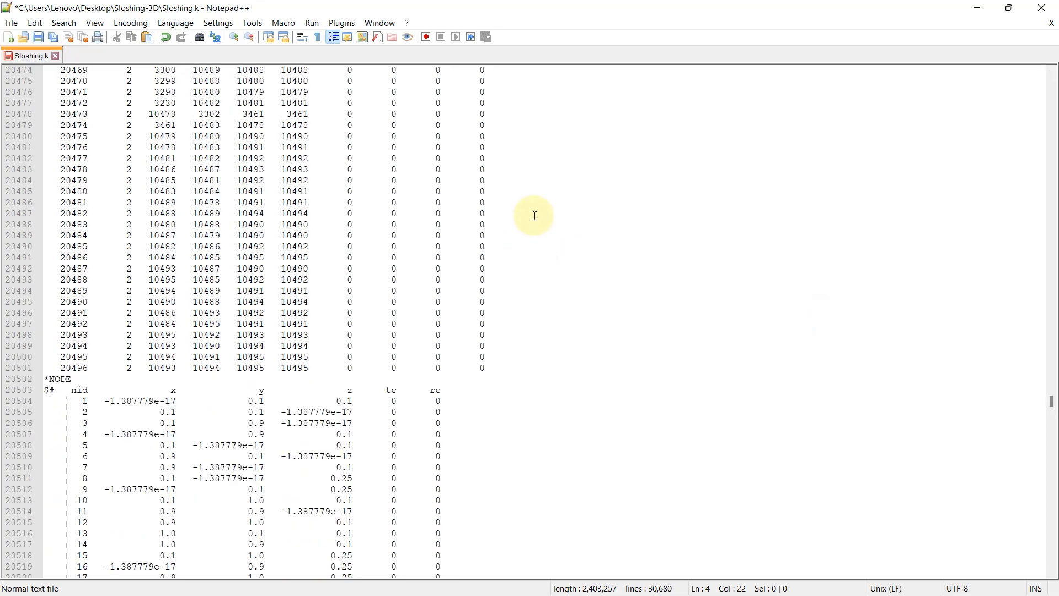
pyautogui.click(74, 380)
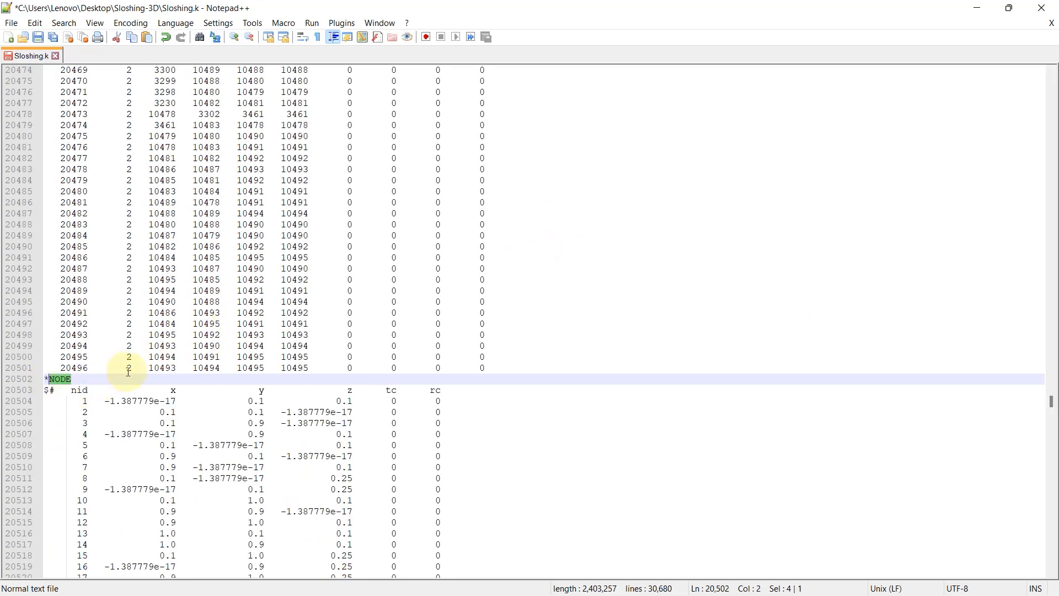
pyautogui.write('M')
pyautogui.doubleClick(132, 395)
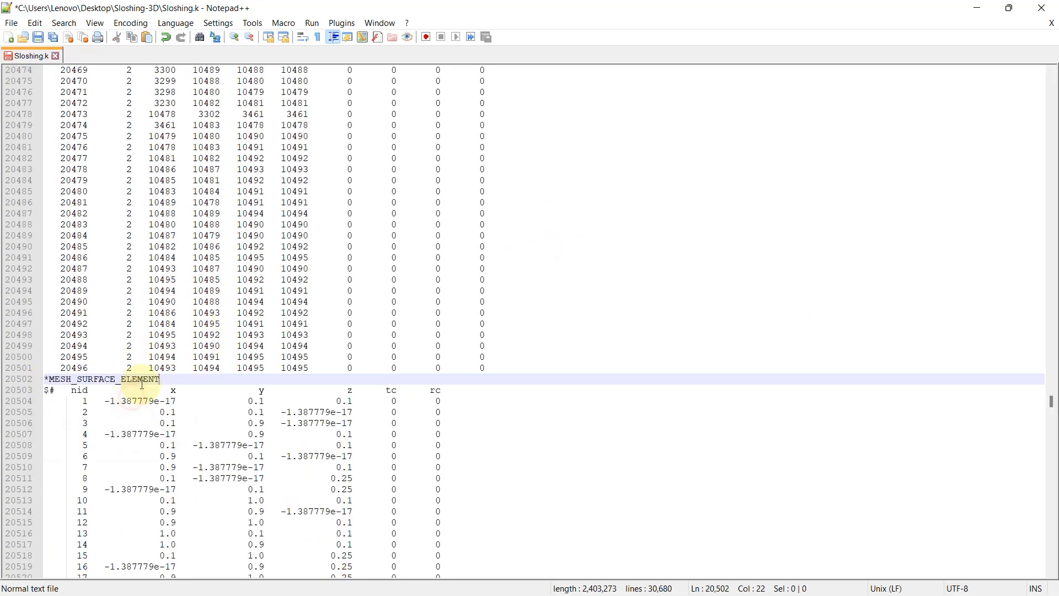
pyautogui.write('NOD')
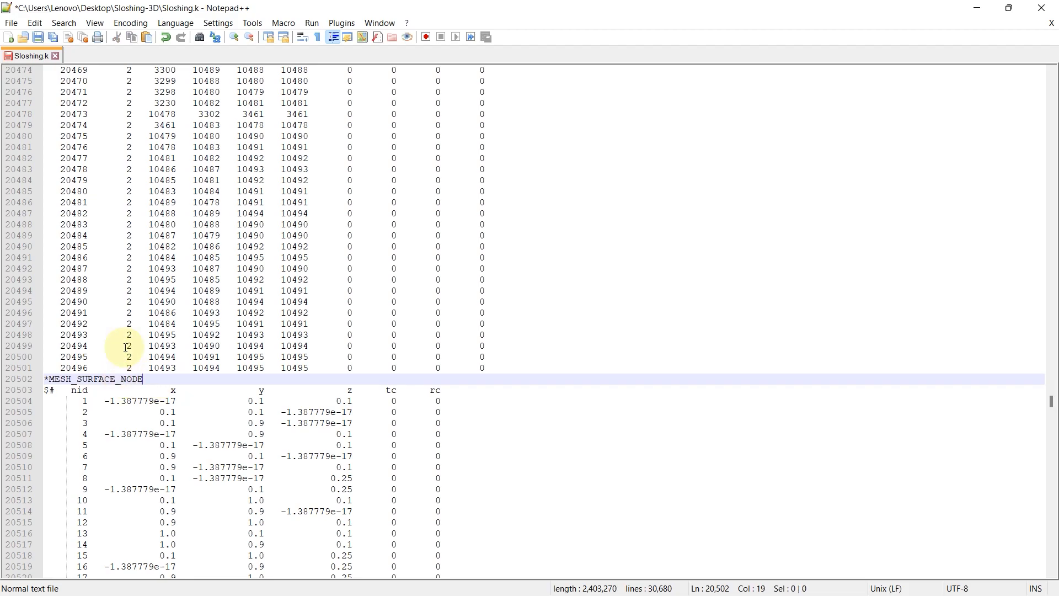
pyautogui.click(38, 39)
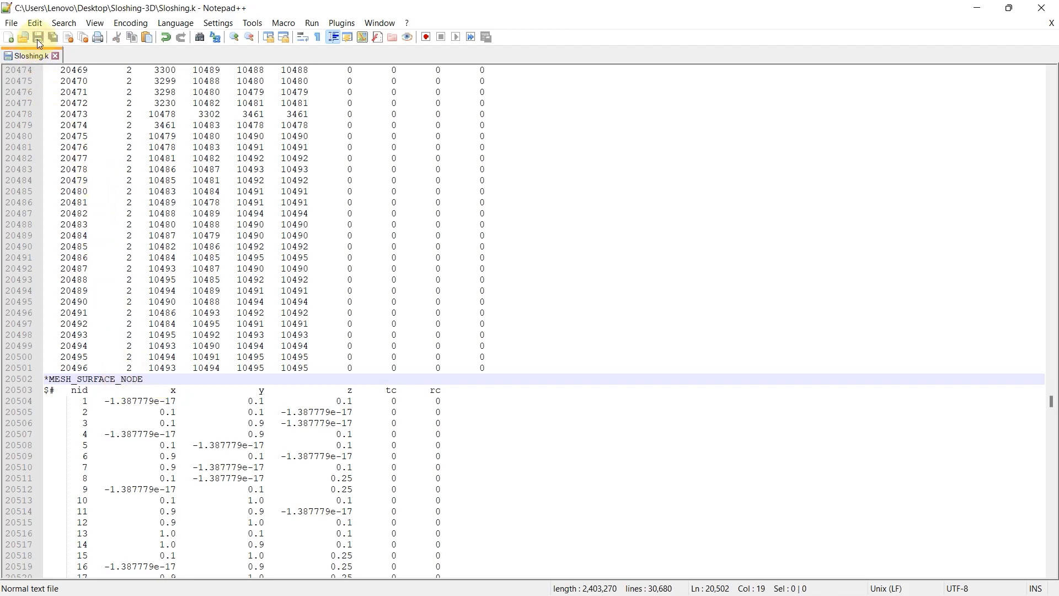
# Close the text editor, open the edited Sloshing.k in LS-PrePost and orient the tank model to show its parts
pyautogui.click(1042, 8)
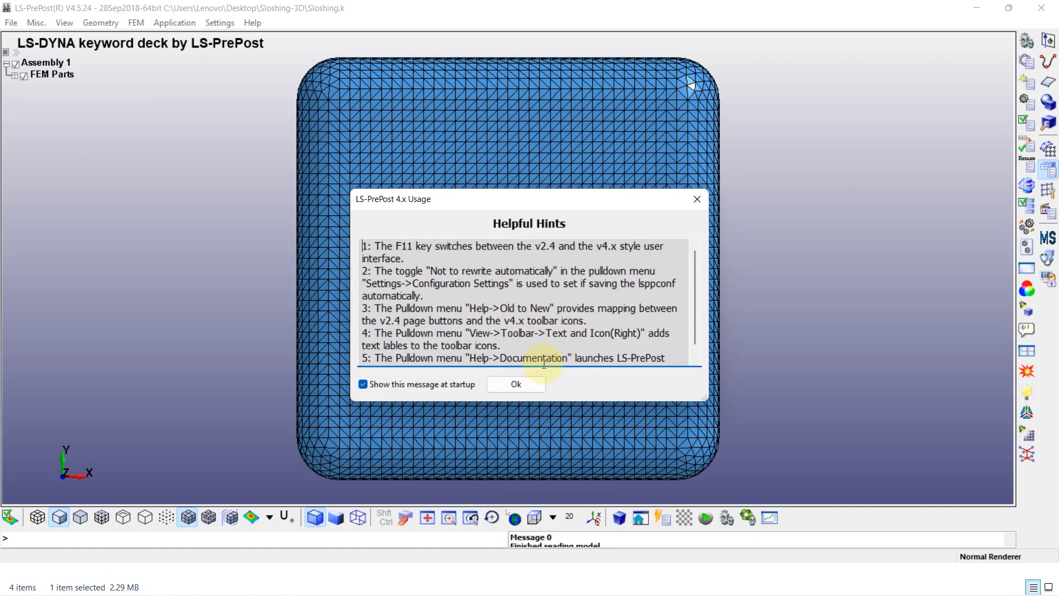
pyautogui.click(514, 379)
pyautogui.click(577, 316)
pyautogui.moveTo(578, 317); pyautogui.dragTo(253, 217)
pyautogui.click(13, 78)
pyautogui.scroll(-5, 427, 158)
pyautogui.keyDown('shift'); pyautogui.moveTo(427, 158); pyautogui.dragTo(465, 184); pyautogui.keyUp('shift')
pyautogui.keyDown('shift'); pyautogui.moveTo(449, 205); pyautogui.dragTo(437, 227, button='middle'); pyautogui.keyUp('shift')
# Open the keyword manager and review the ICFD and MESH keyword groups used in the model
pyautogui.click(1026, 61)
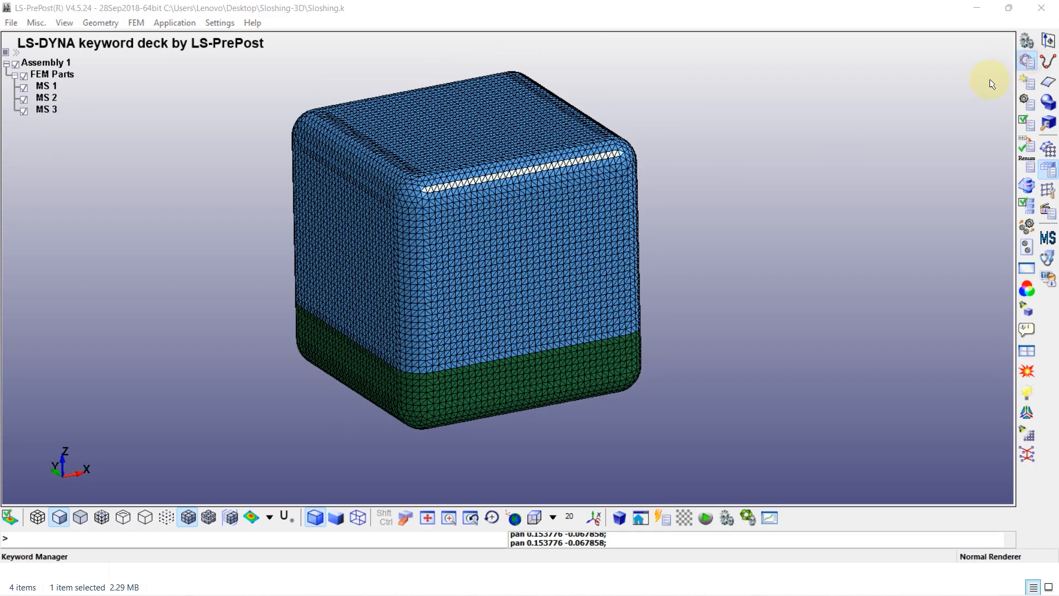
pyautogui.doubleClick(775, 197)
pyautogui.click(758, 239)
pyautogui.click(758, 238)
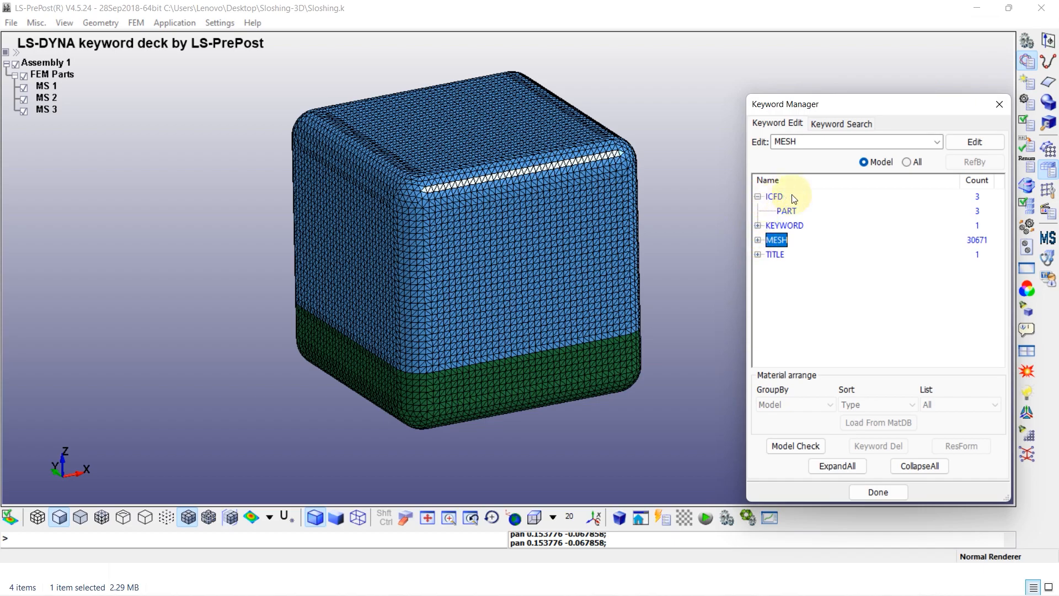
# Show all available keywords and open the ICFD_BOUNDARY_NONSLIP keyword form
pyautogui.click(908, 161)
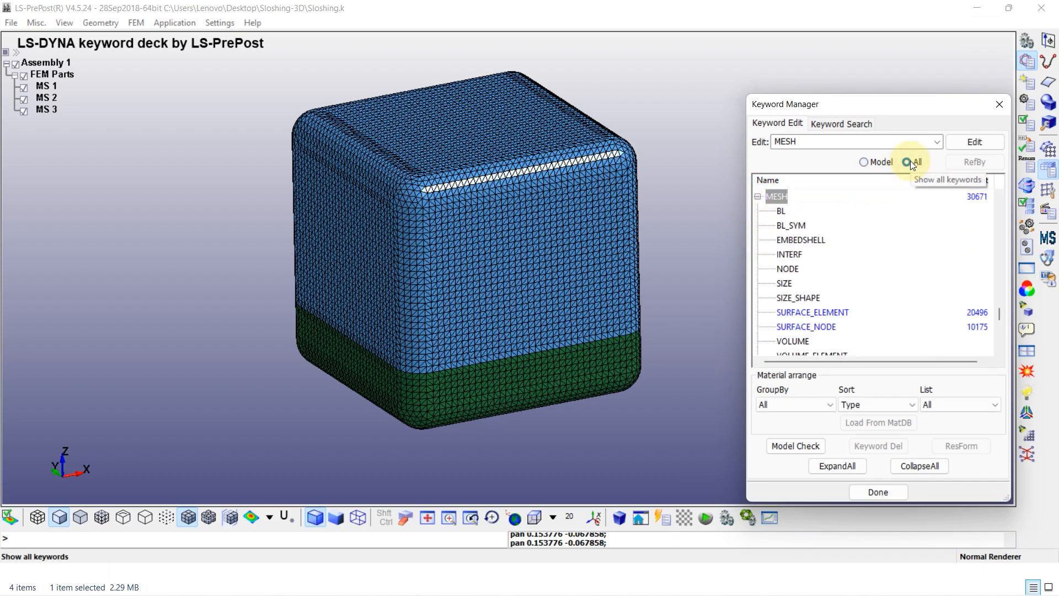
pyautogui.click(757, 197)
pyautogui.scroll(8, 812, 284)
pyautogui.scroll(12, 813, 284)
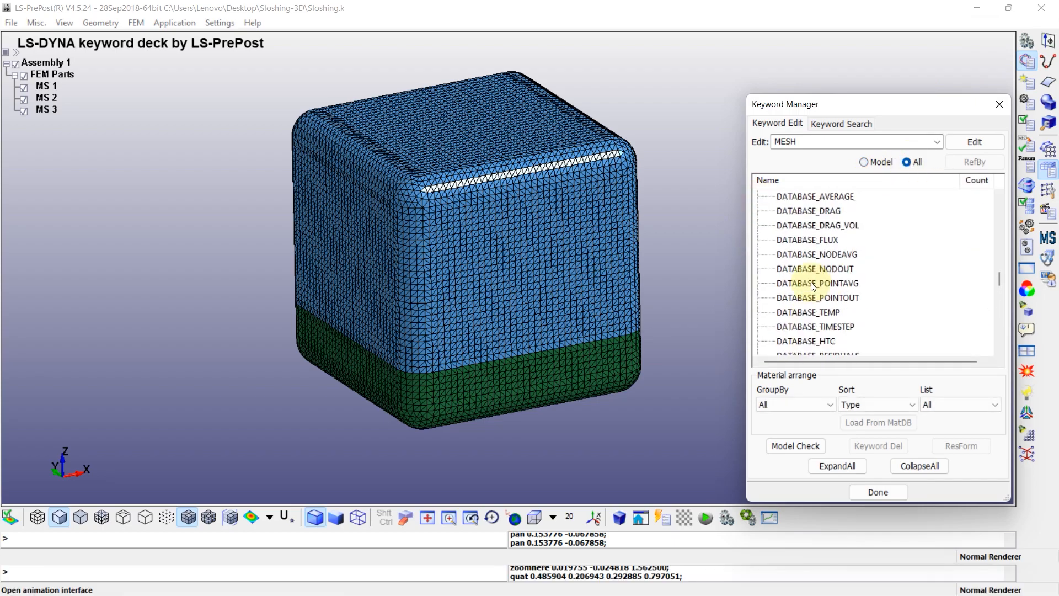
pyautogui.scroll(-1, 773, 317)
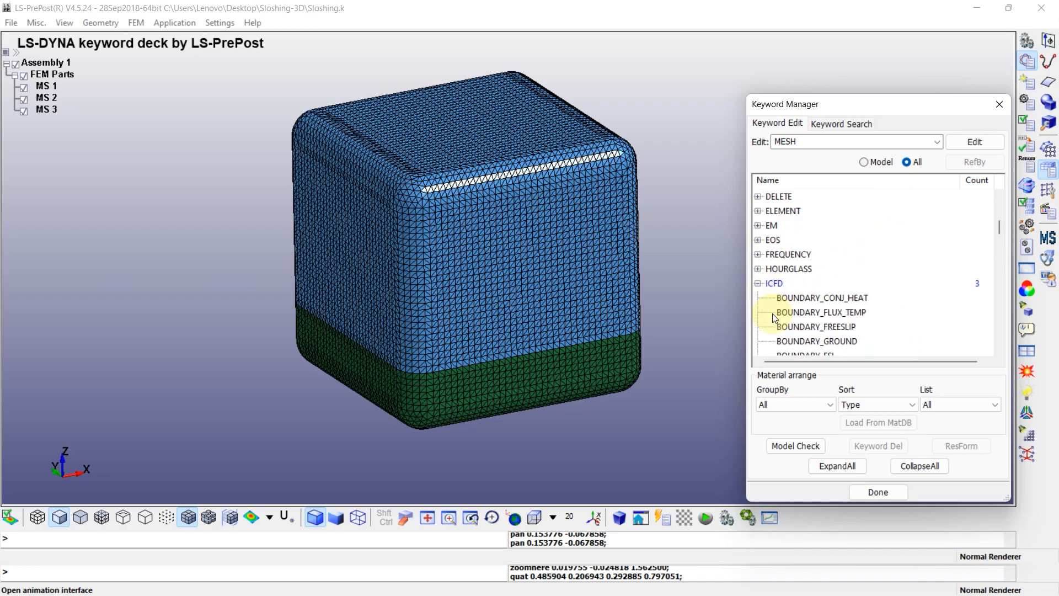
pyautogui.scroll(-1, 811, 284)
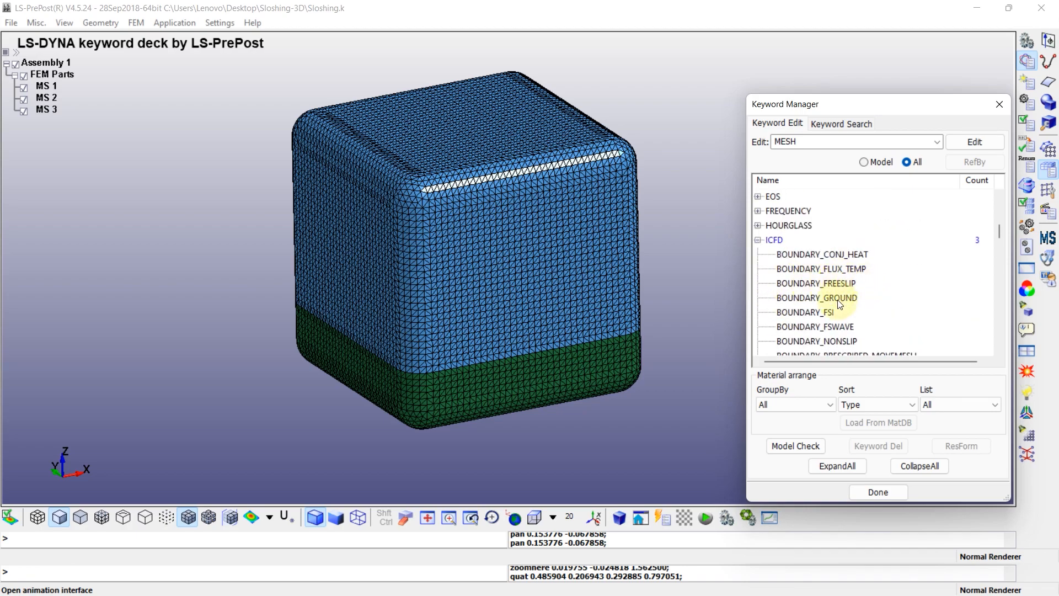
pyautogui.click(810, 341)
pyautogui.scroll(-1, 794, 320)
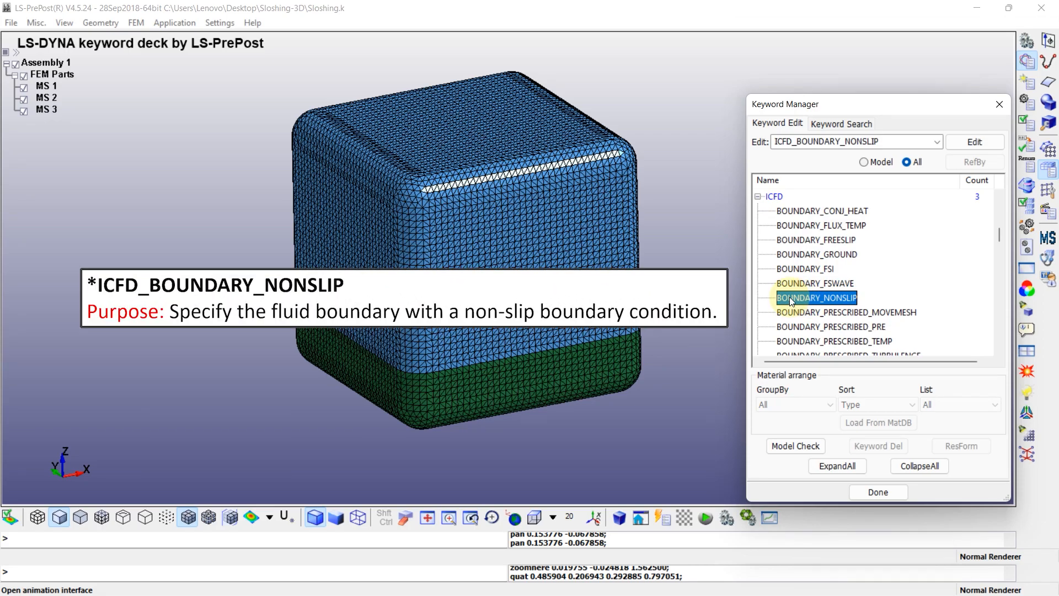
pyautogui.click(821, 298)
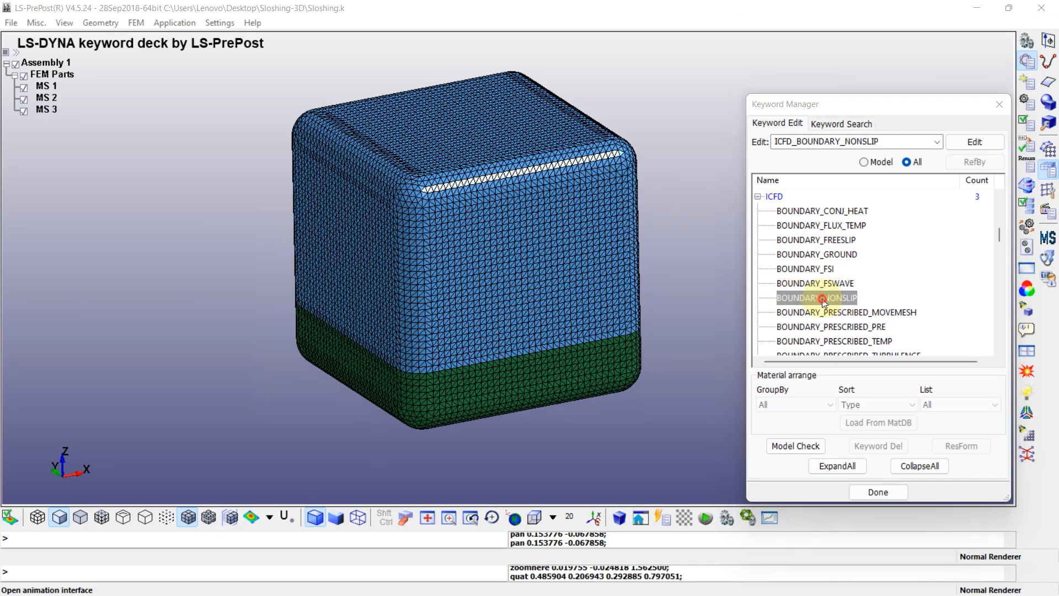
pyautogui.doubleClick(822, 299)
# Create a non-slip boundary entry with a new ID that references ICFD part 1
pyautogui.click(236, 160)
pyautogui.click(235, 244)
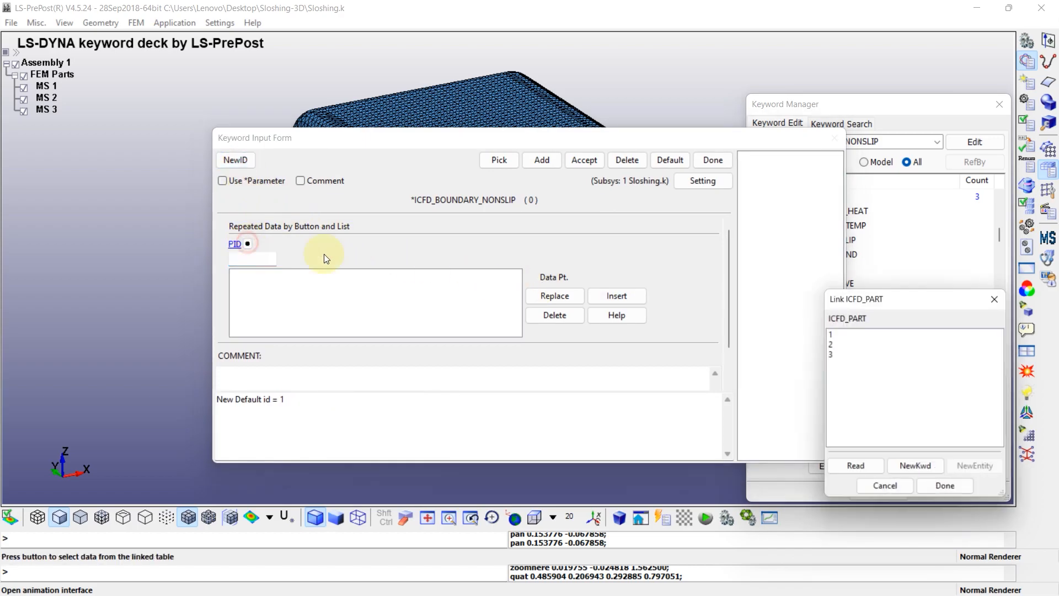
pyautogui.click(843, 334)
pyautogui.click(614, 297)
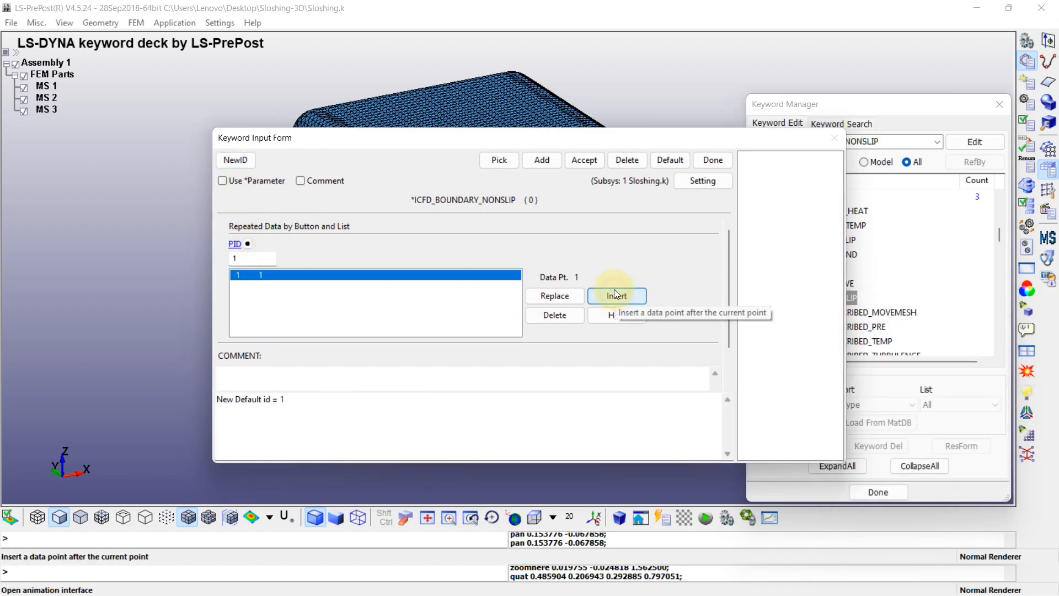
pyautogui.click(588, 160)
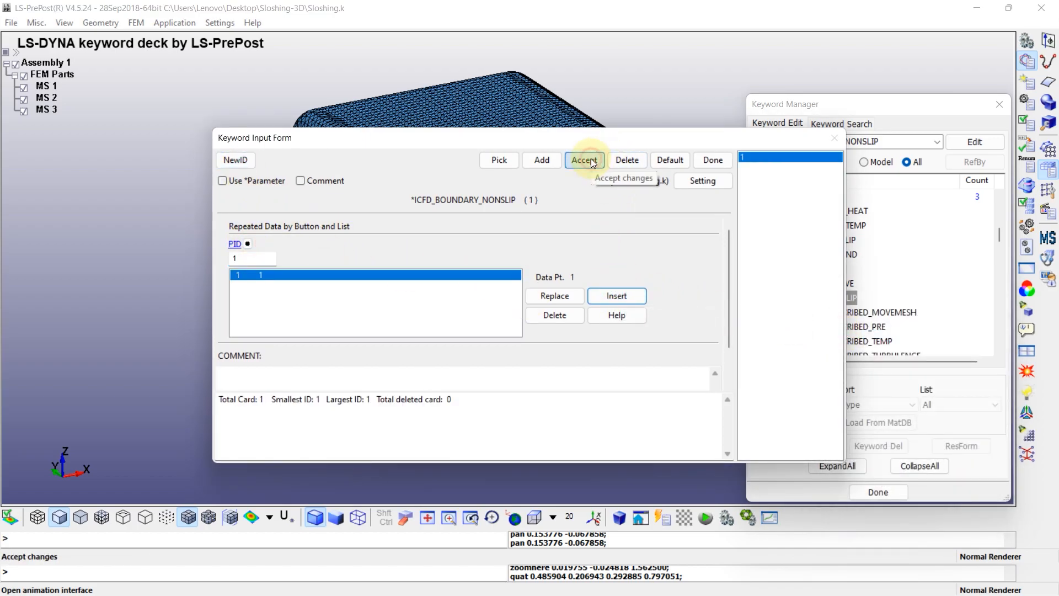
# Add a second non-slip boundary entry referencing ICFD part 2 and close the keyword form
pyautogui.click(541, 160)
pyautogui.click(248, 244)
pyautogui.click(842, 342)
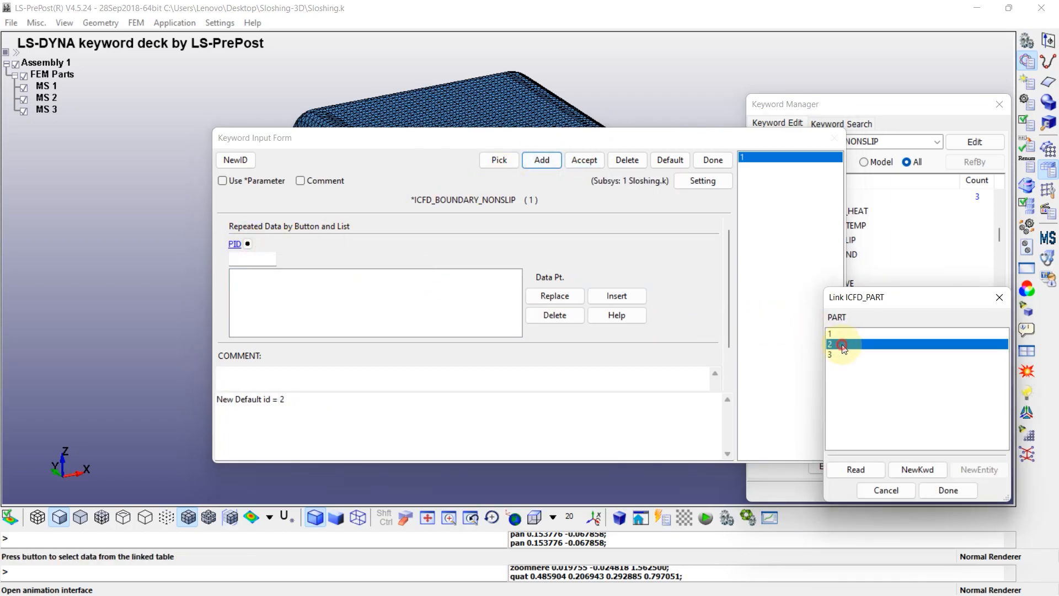
pyautogui.click(607, 297)
pyautogui.click(584, 160)
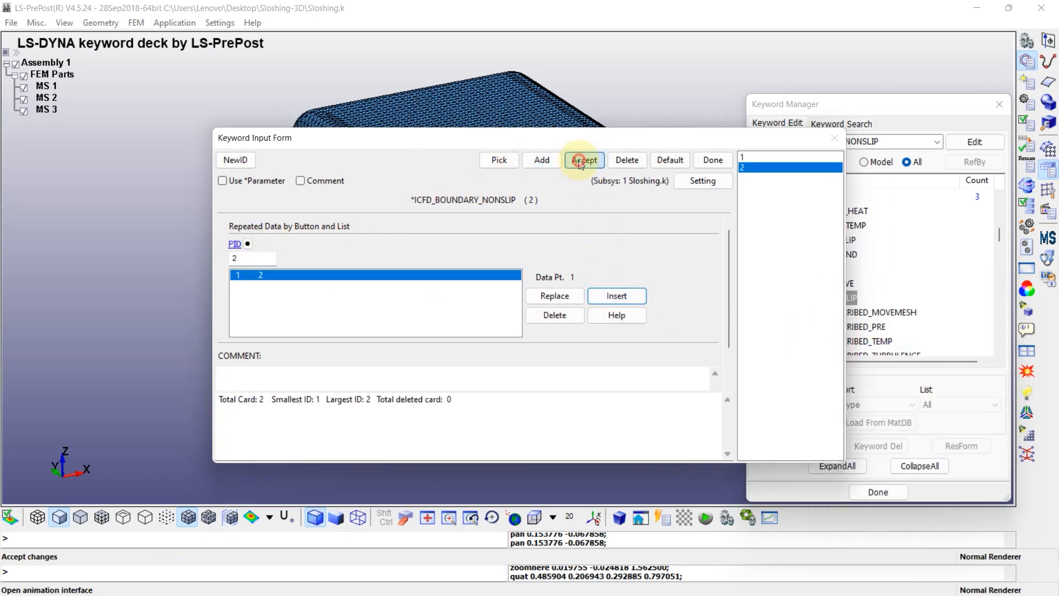
pyautogui.click(715, 161)
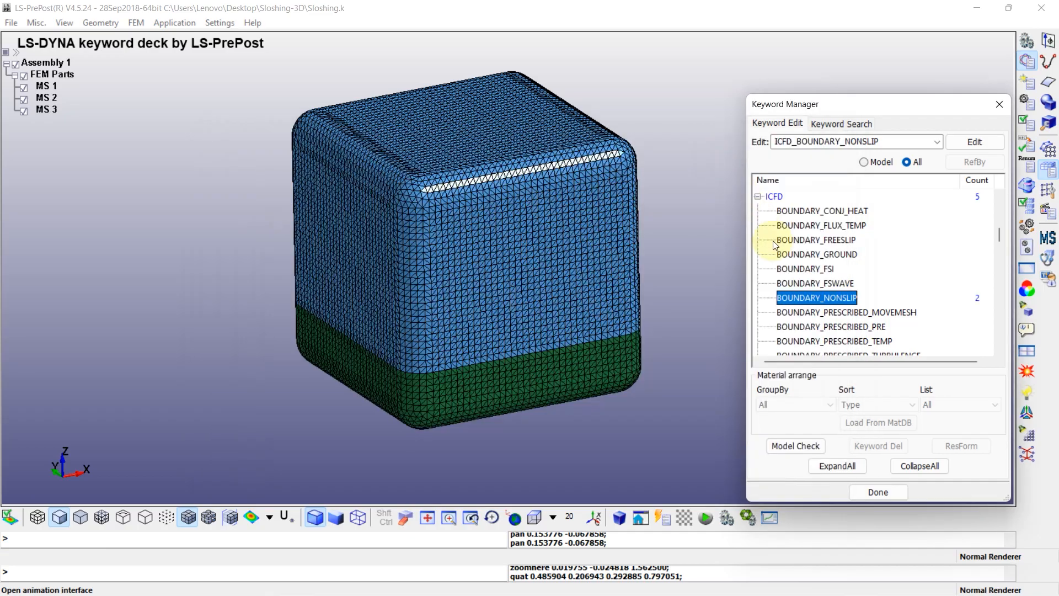
# Create a new DEFINE_CURVE entry with a new ID and title it "Velocity imposed"
pyautogui.click(758, 197)
pyautogui.scroll(3, 799, 273)
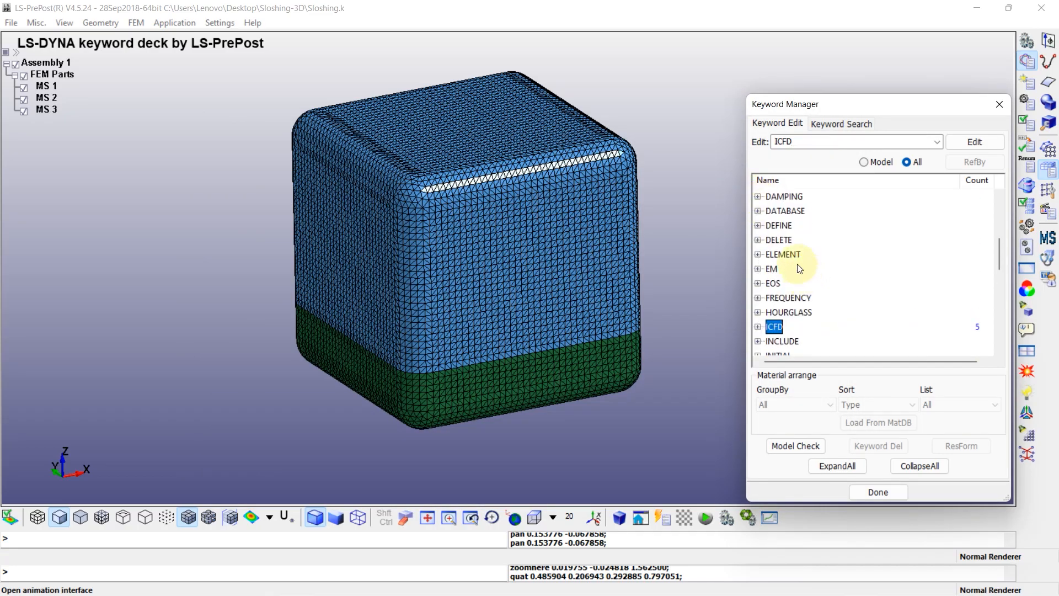
pyautogui.click(757, 226)
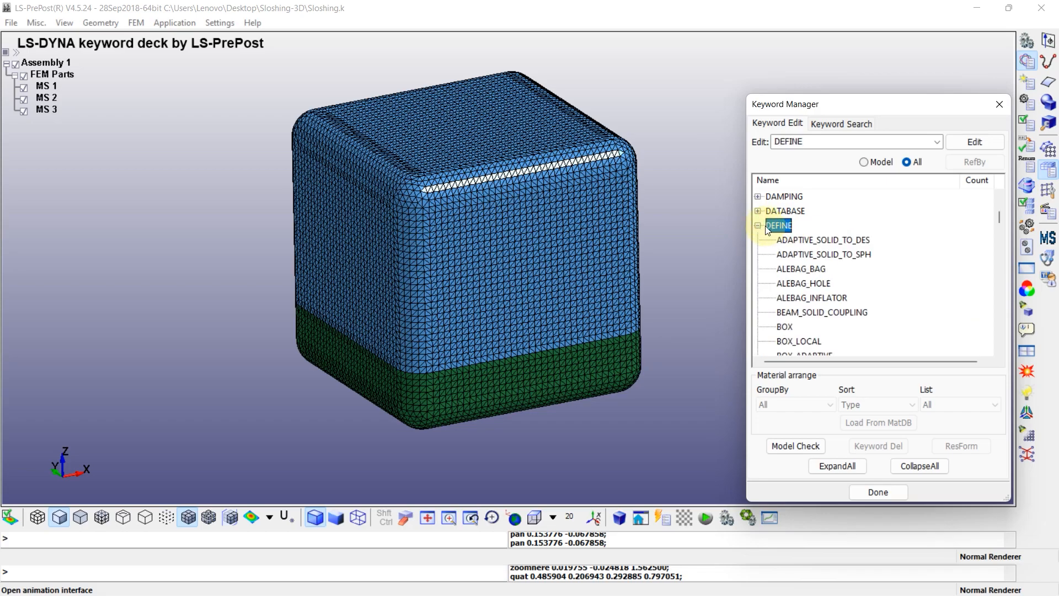
pyautogui.scroll(-8, 784, 254)
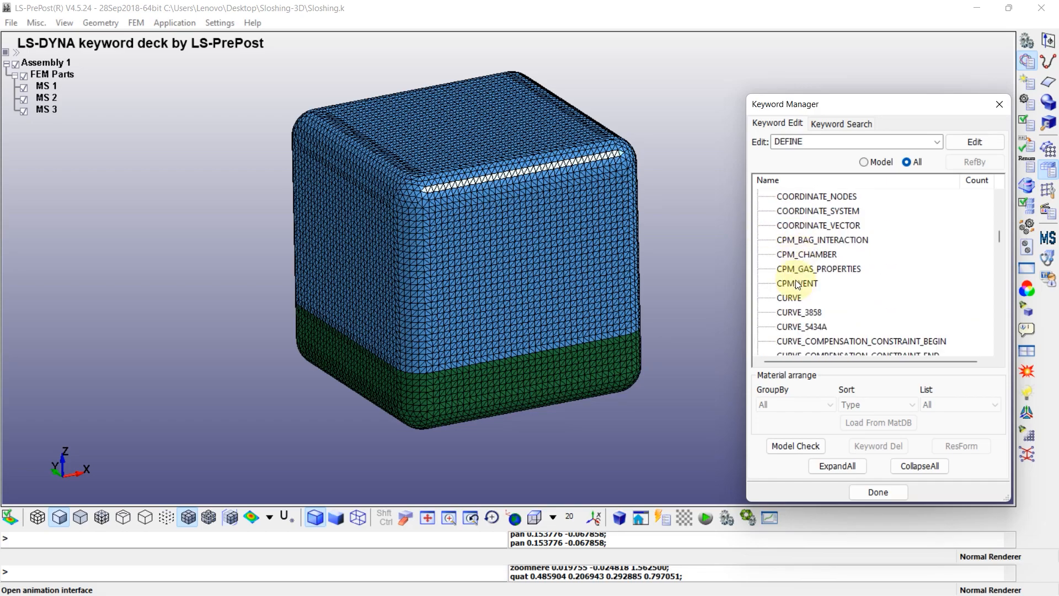
pyautogui.doubleClick(784, 298)
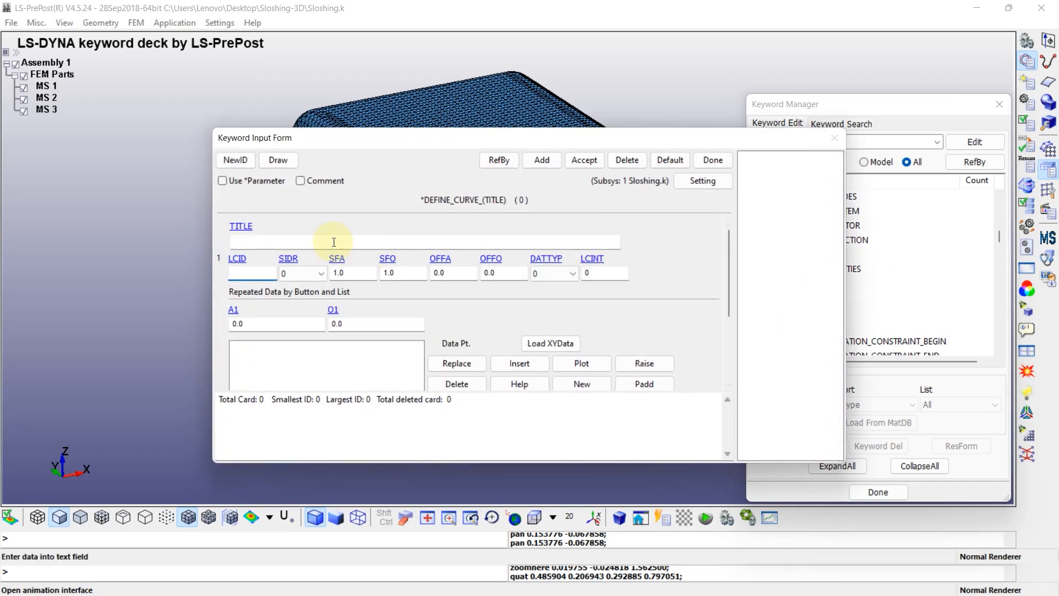
pyautogui.click(241, 161)
pyautogui.click(260, 241)
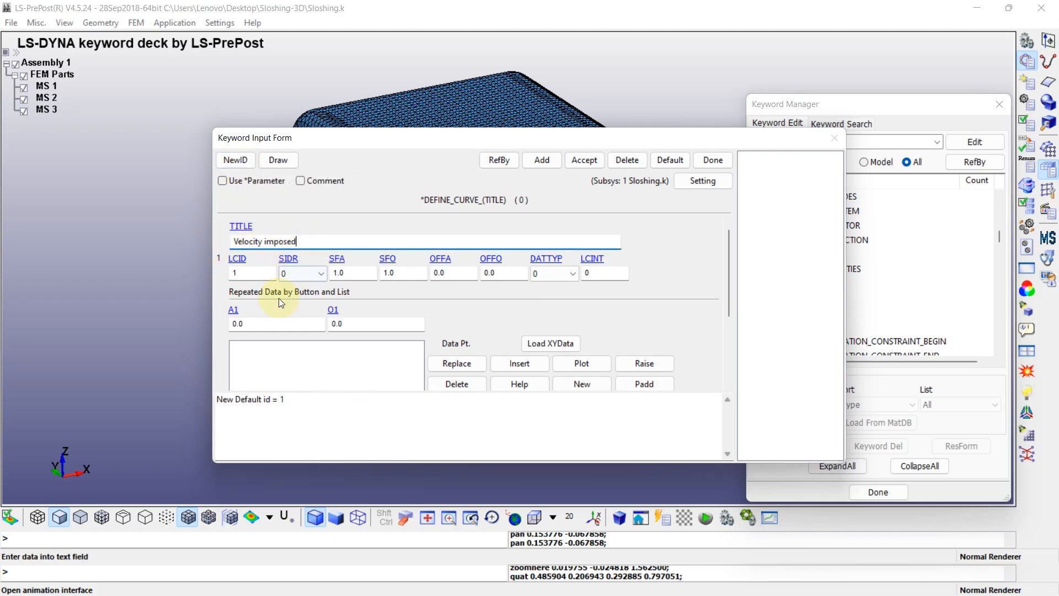
# Insert the velocity curve's first two points, with ordinate 1.0 at abscissas 0.0 and 0.5
pyautogui.click(255, 322)
pyautogui.press('Tab')
pyautogui.write('1.0')
pyautogui.click(519, 362)
pyautogui.doubleClick(259, 323)
pyautogui.write('0')
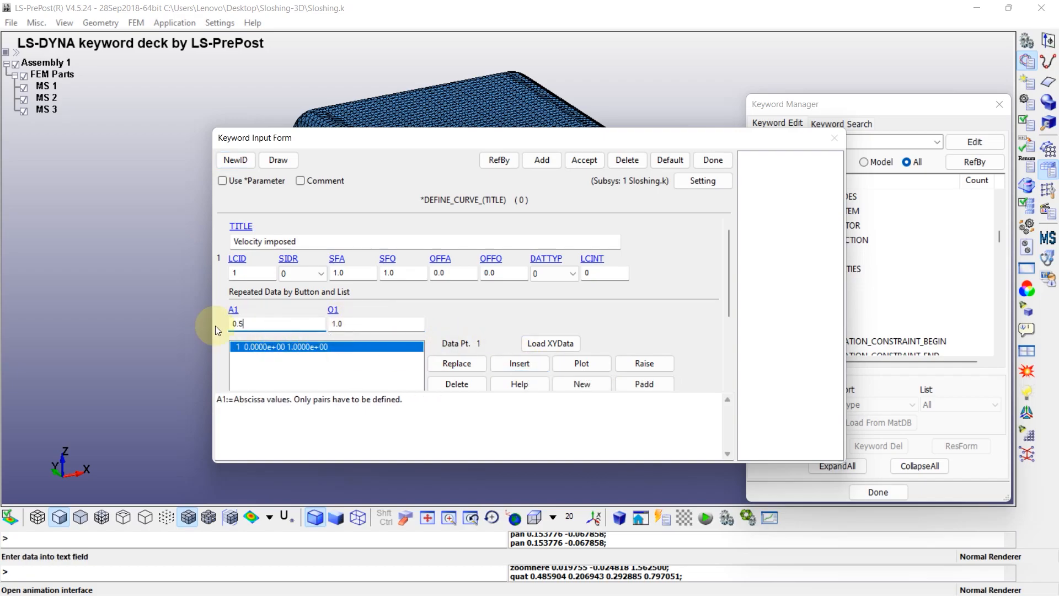
pyautogui.click(521, 363)
# Insert the velocity curve's next two points, with ordinate -1.0 at abscissas 0.52 and 0.8
pyautogui.doubleClick(231, 326)
pyautogui.write('2')
pyautogui.doubleClick(334, 323)
pyautogui.press('BackSpace')
pyautogui.click(520, 363)
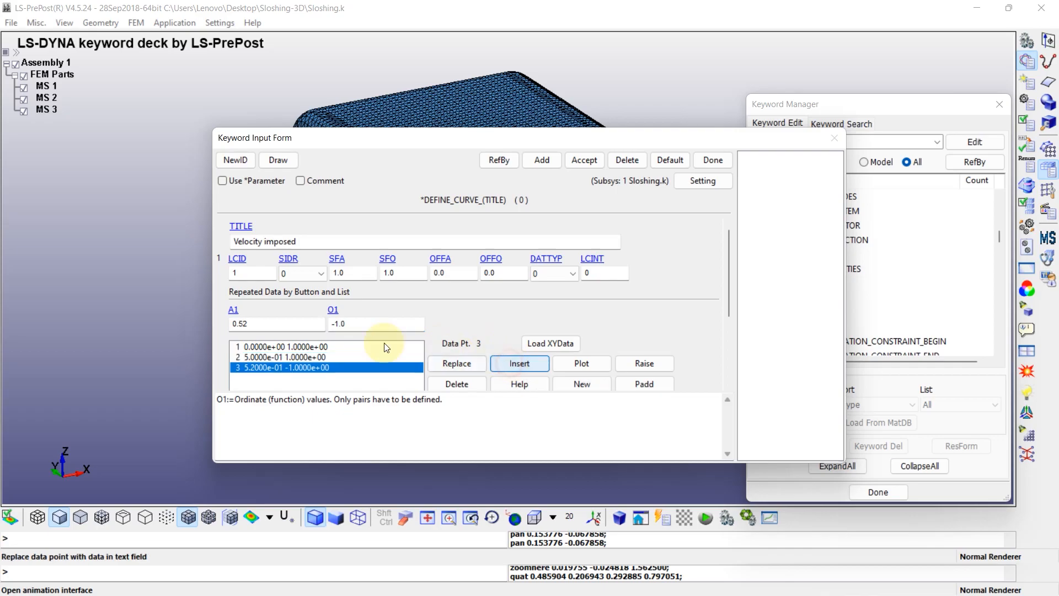
pyautogui.doubleClick(244, 325)
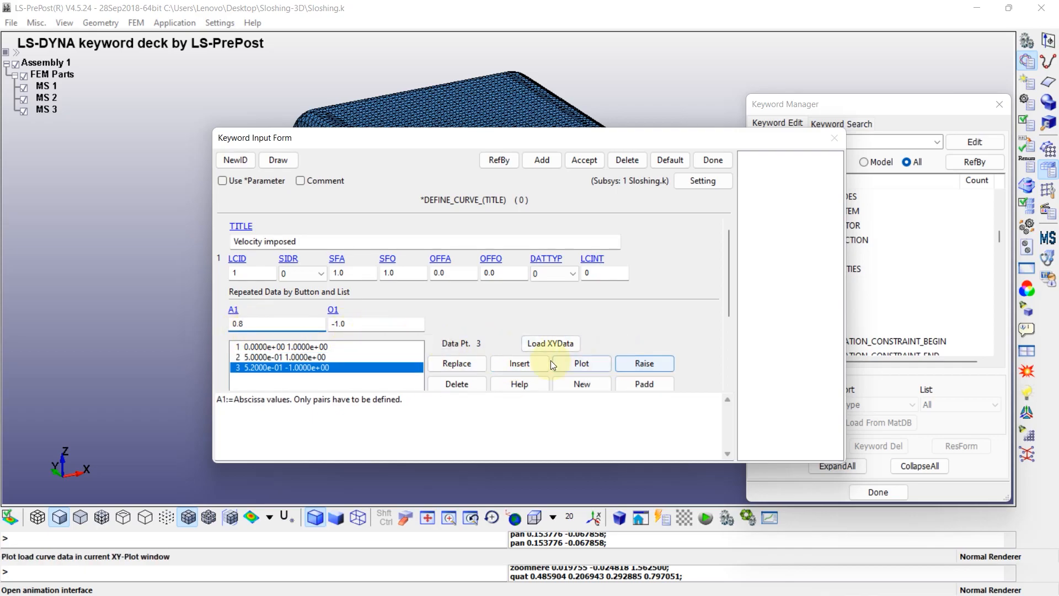
pyautogui.click(521, 362)
# Insert velocity curve points with ordinate 0 at abscissas 0.82 and 2, then accept the curve and plot it to check its shape
pyautogui.write('2')
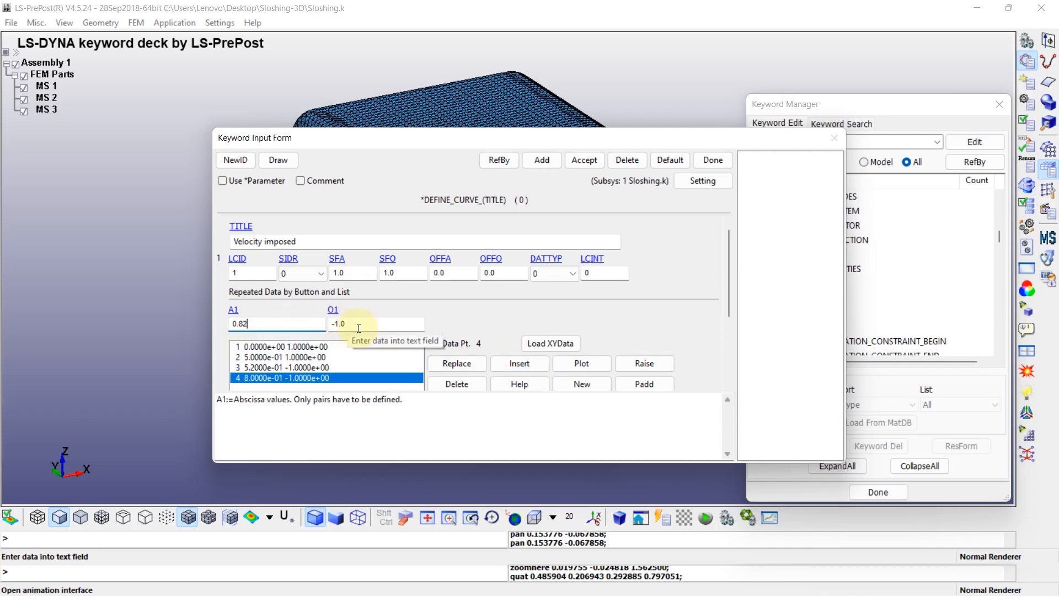
pyautogui.moveTo(357, 326); pyautogui.dragTo(329, 326)
pyautogui.write('0')
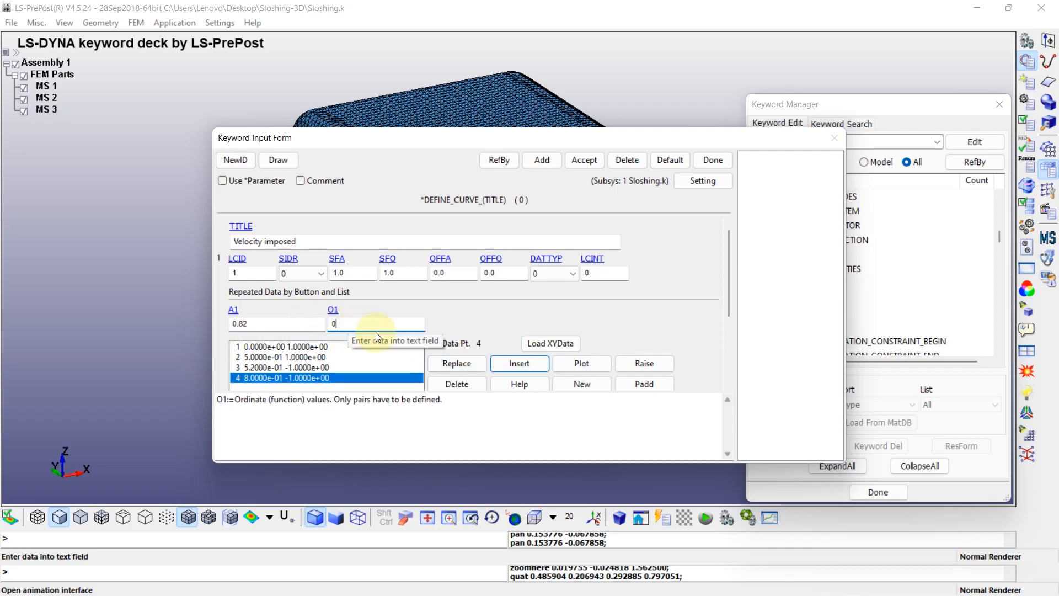
pyautogui.click(518, 363)
pyautogui.click(267, 323)
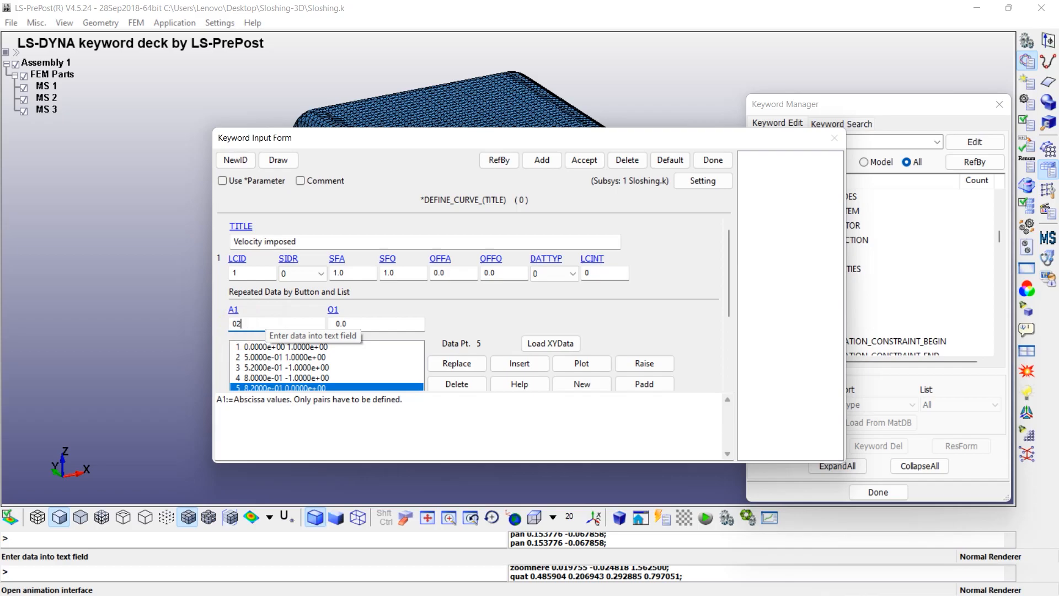
pyautogui.write('2.0')
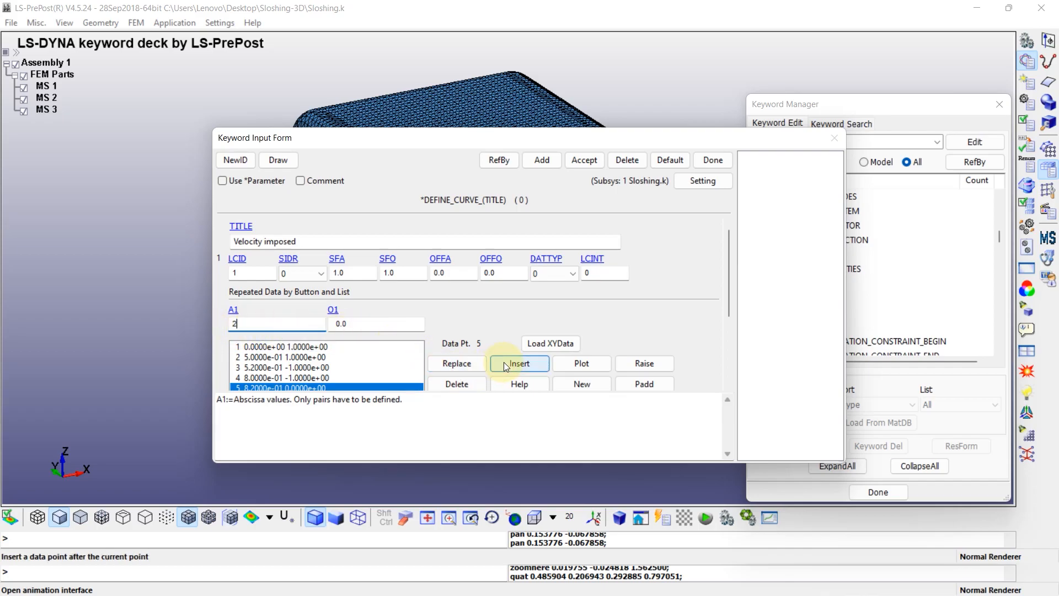
pyautogui.click(508, 362)
pyautogui.click(587, 161)
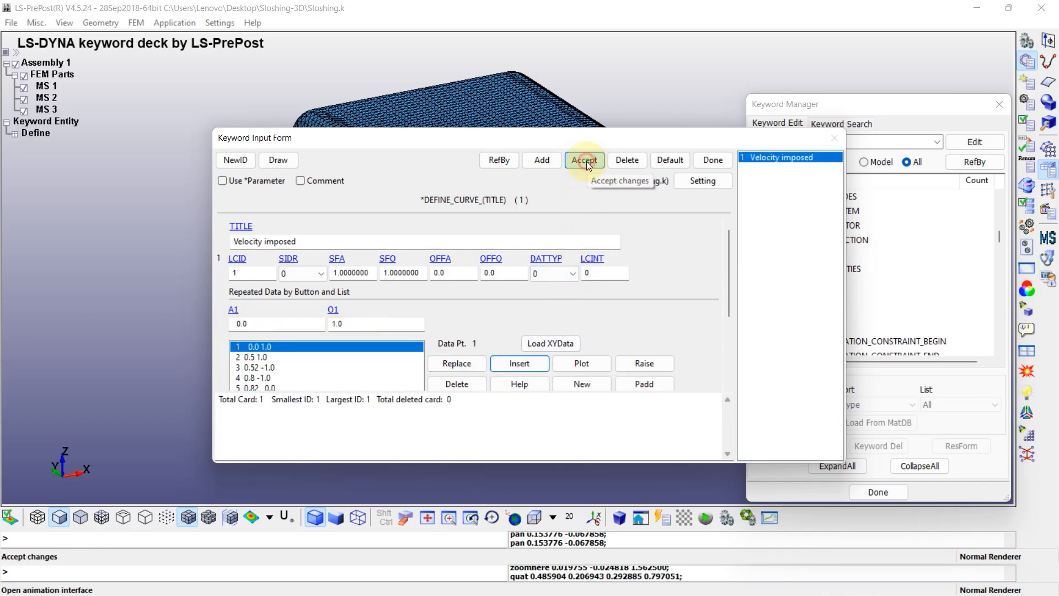
pyautogui.click(583, 363)
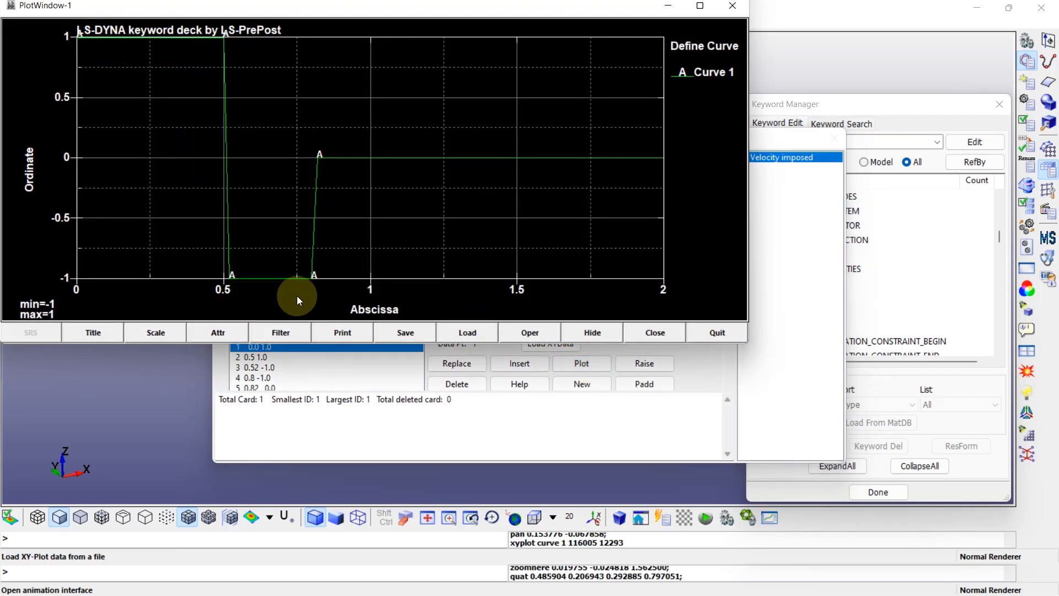
pyautogui.click(714, 331)
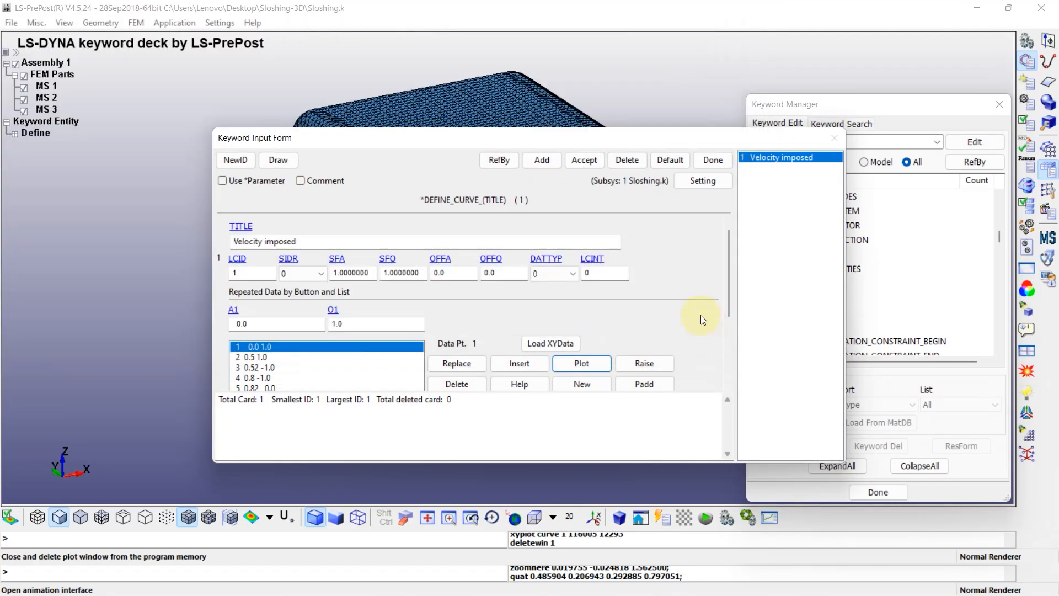
# Add a second curve titled "Gravity force" with ordinate 1.0 at abscissas 0.0 and 10000
pyautogui.click(542, 159)
pyautogui.click(251, 243)
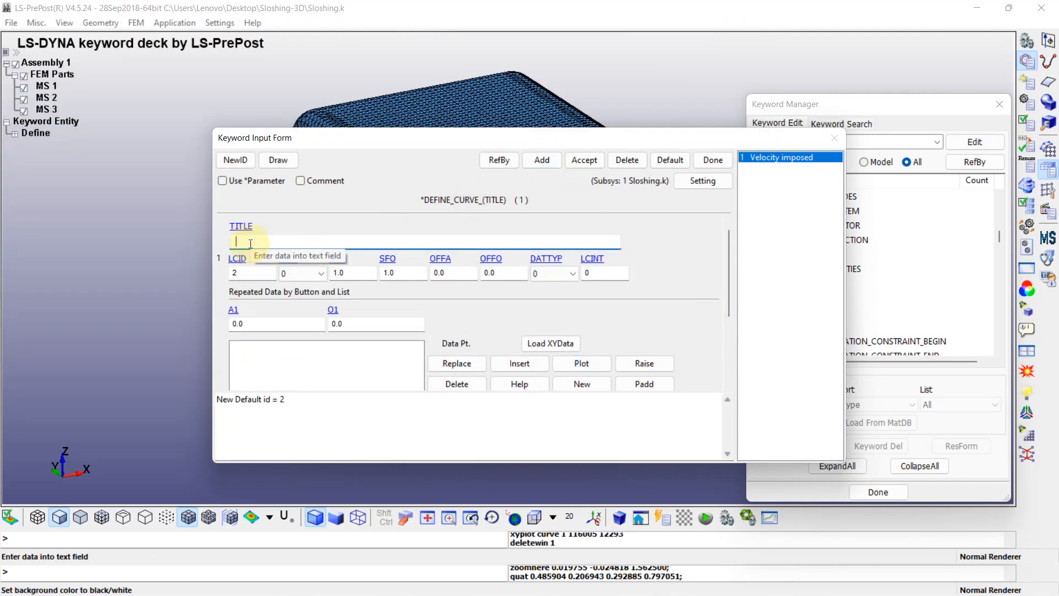
pyautogui.write('Gravity force')
pyautogui.click(260, 324)
pyautogui.click(352, 325)
pyautogui.doubleClick(352, 325)
pyautogui.write('1.0')
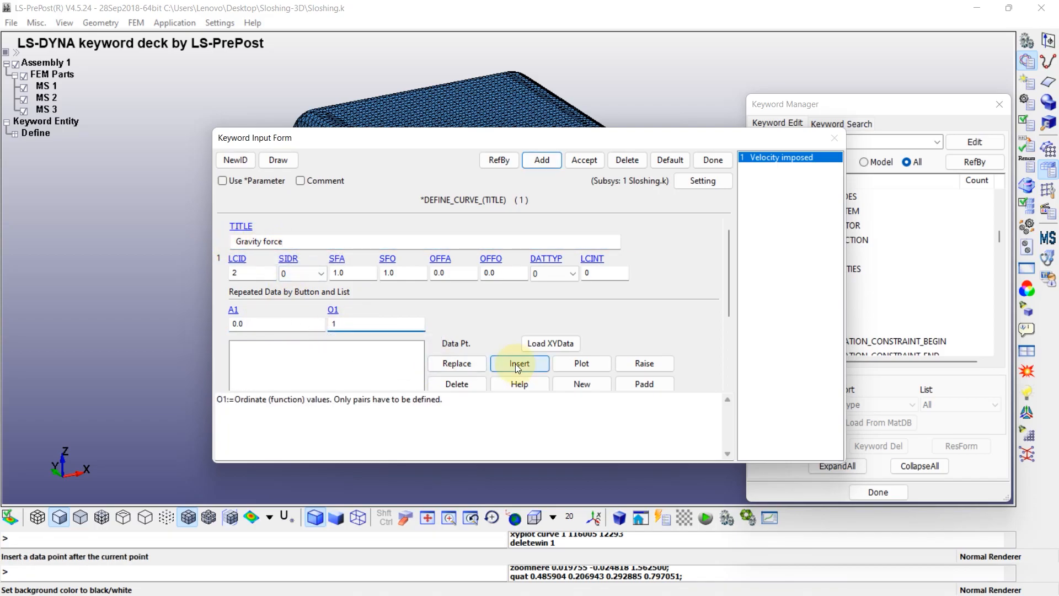
pyautogui.click(515, 363)
pyautogui.doubleClick(280, 322)
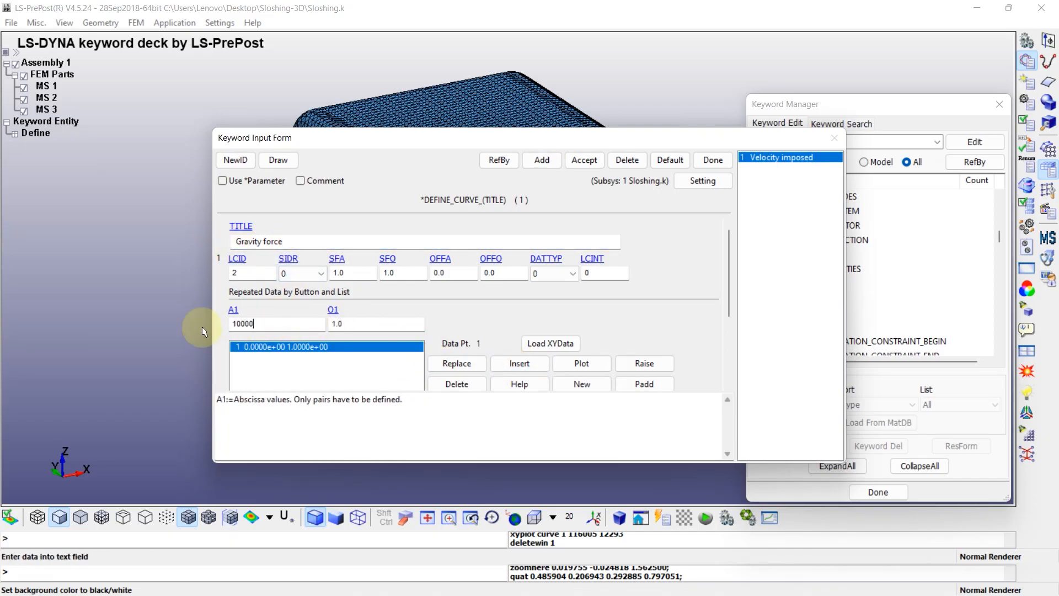
pyautogui.click(508, 361)
# Set the gravity curve's ordinate scale factor SFO to 9.81, accept the curve and plot it
pyautogui.click(376, 273)
pyautogui.doubleClick(376, 273)
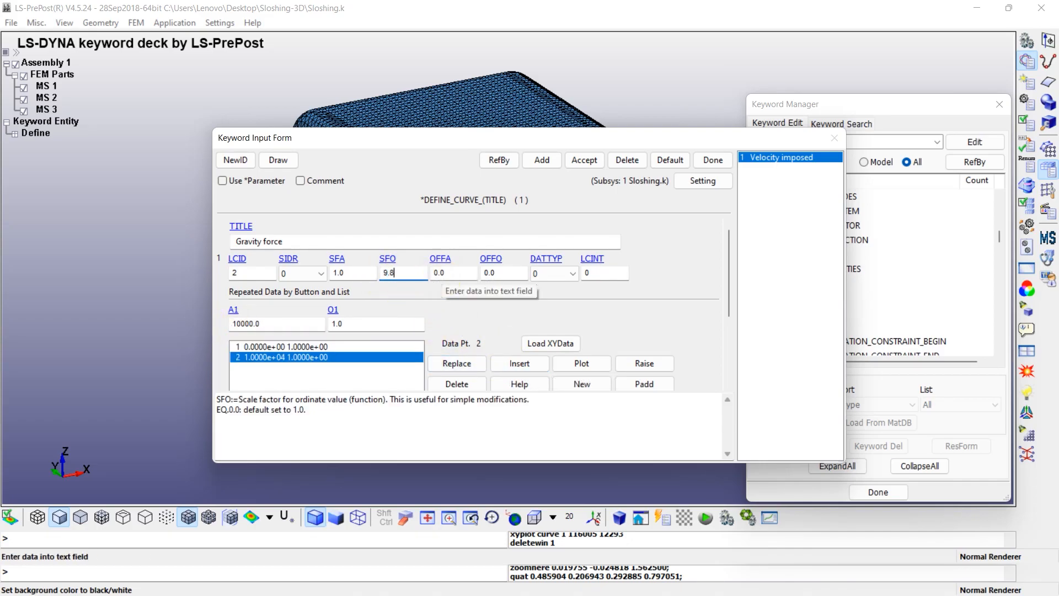
pyautogui.click(582, 161)
pyautogui.click(583, 363)
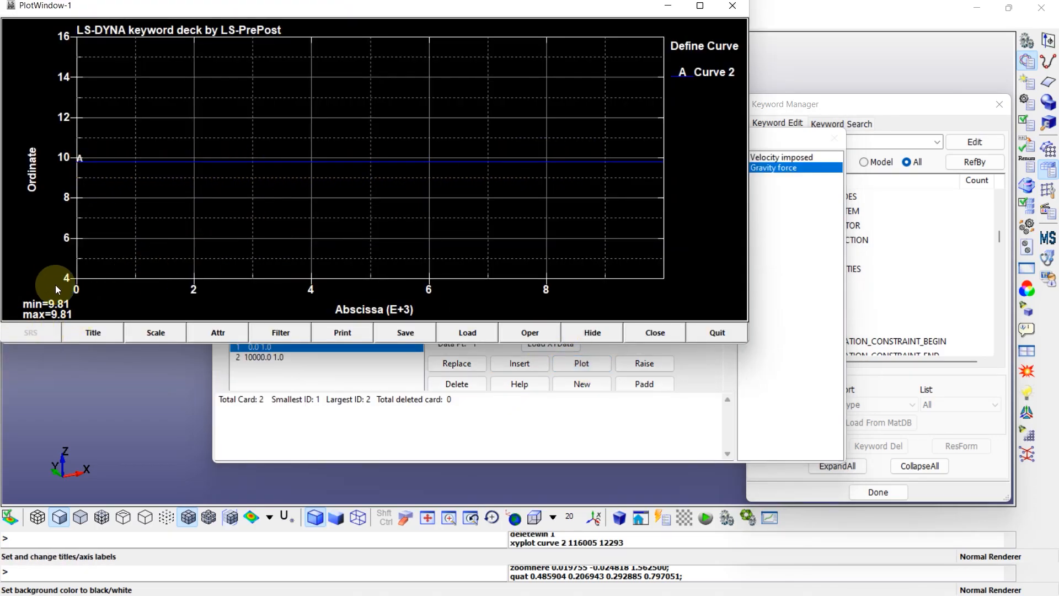
# Close the gravity curve plot and the curve definition form, and collapse the keyword tree
pyautogui.click(712, 332)
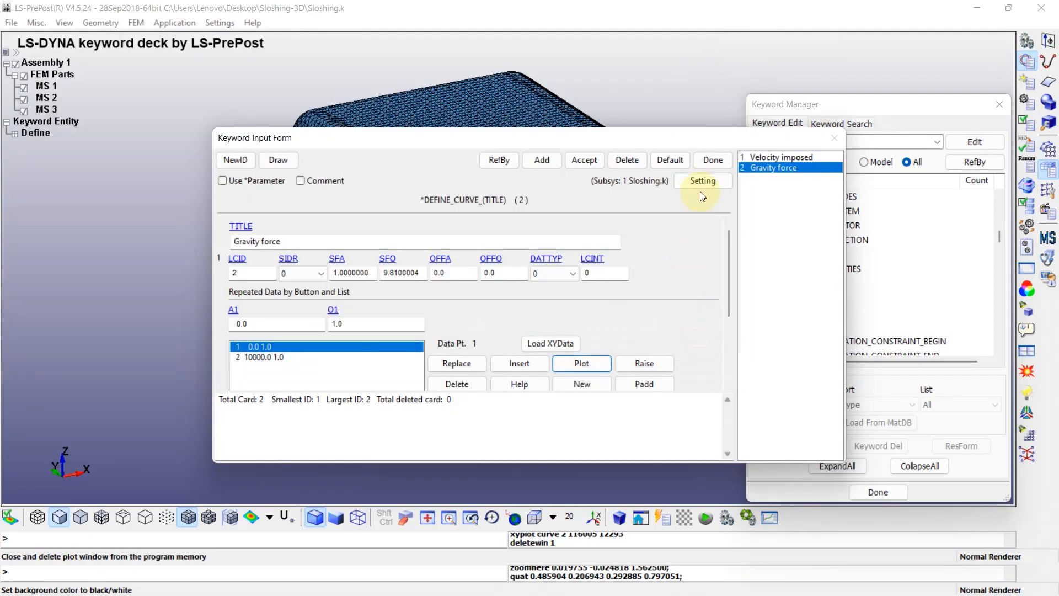
pyautogui.click(713, 161)
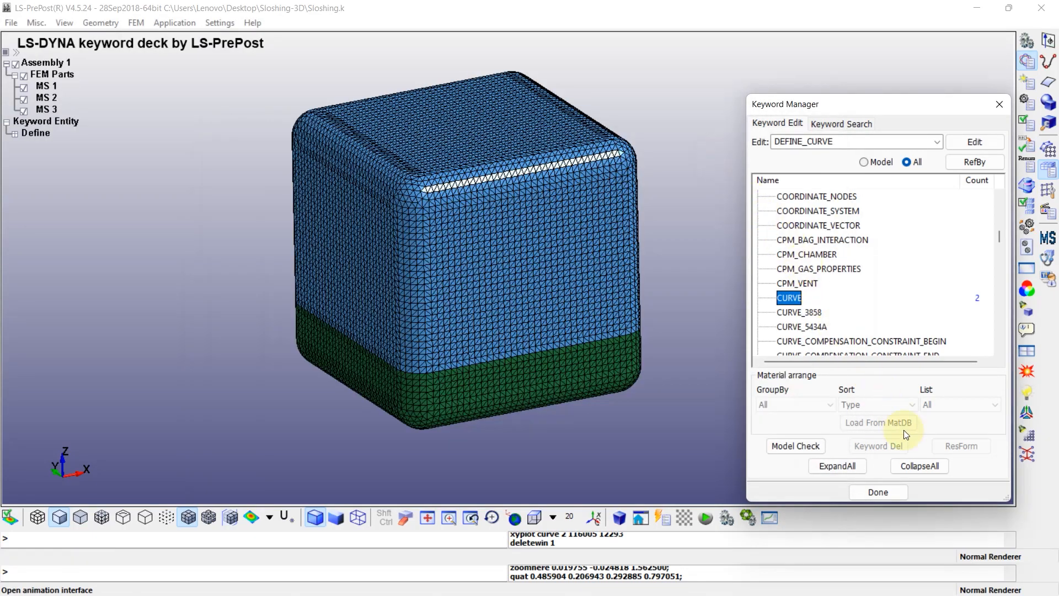
pyautogui.click(918, 464)
# Open the ICFD_CONTROL_IMPOSED_MOVE keyword and set its PID to 0 so the whole volume mesh is used
pyautogui.scroll(5, 789, 297)
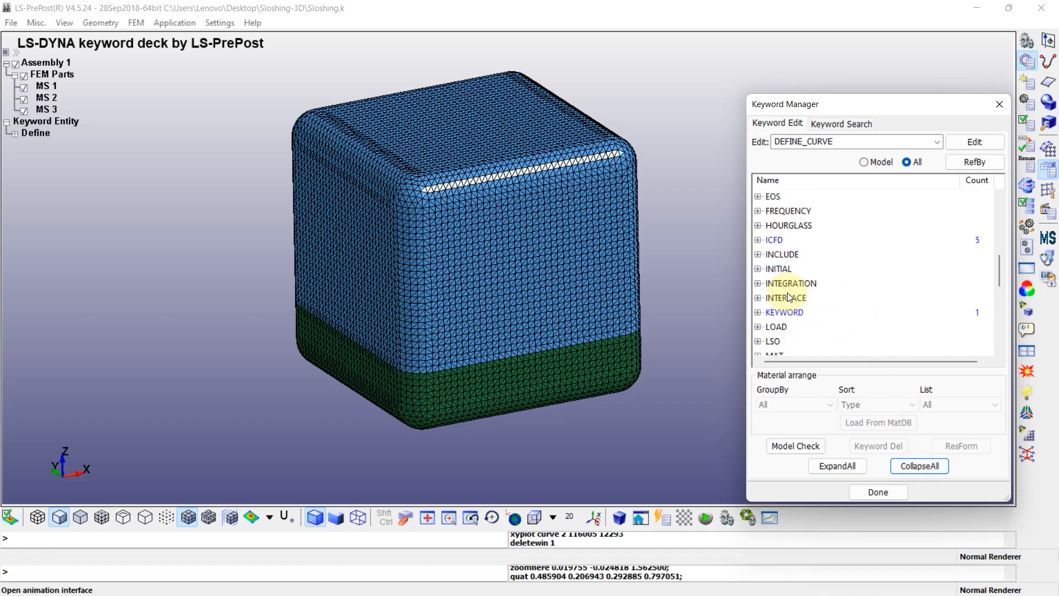
pyautogui.click(759, 240)
pyautogui.scroll(-3, 796, 252)
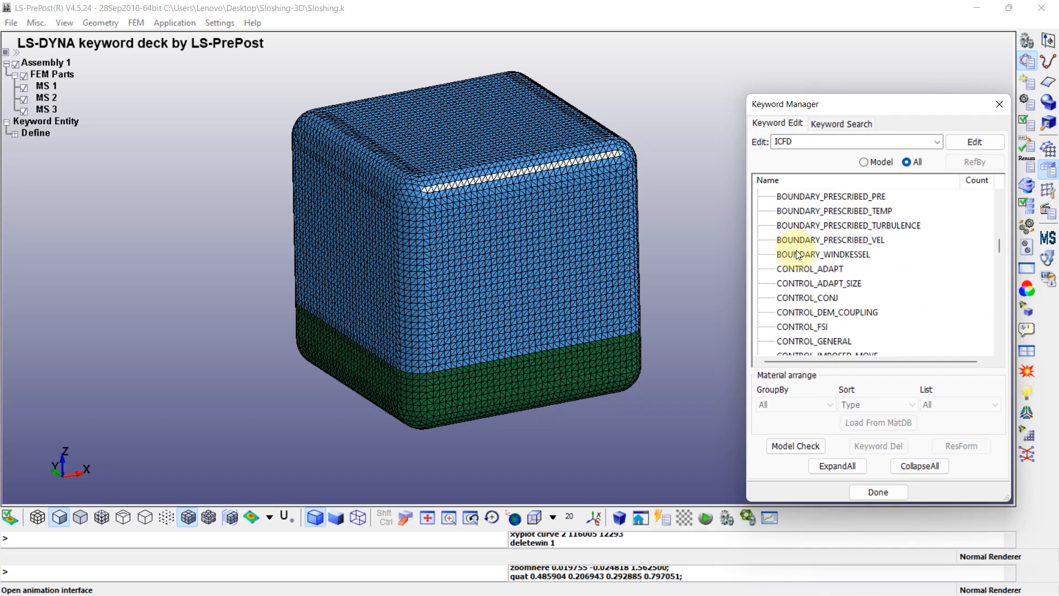
pyautogui.scroll(-1, 807, 246)
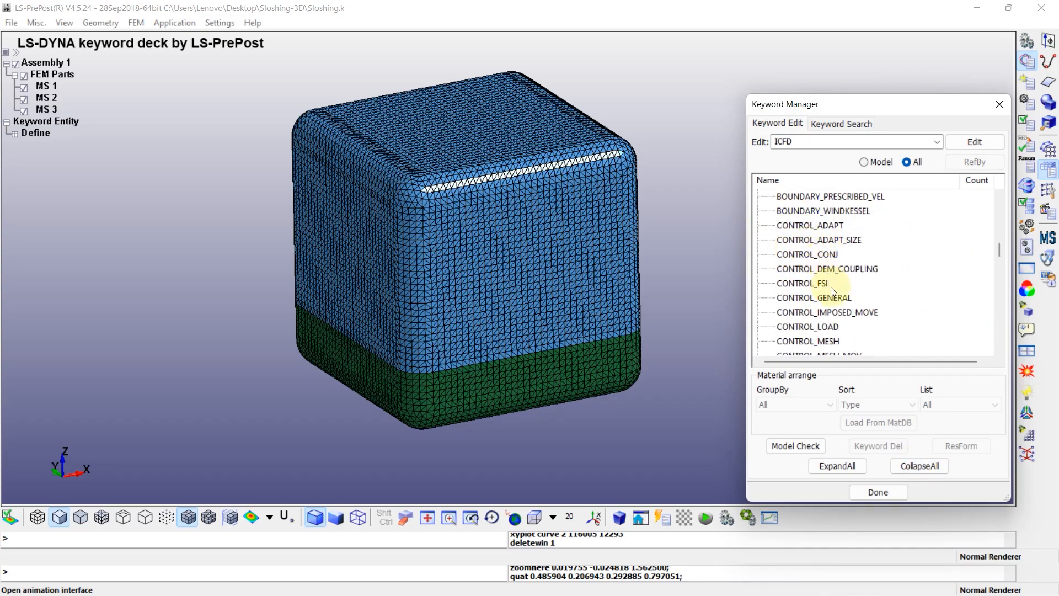
pyautogui.click(865, 313)
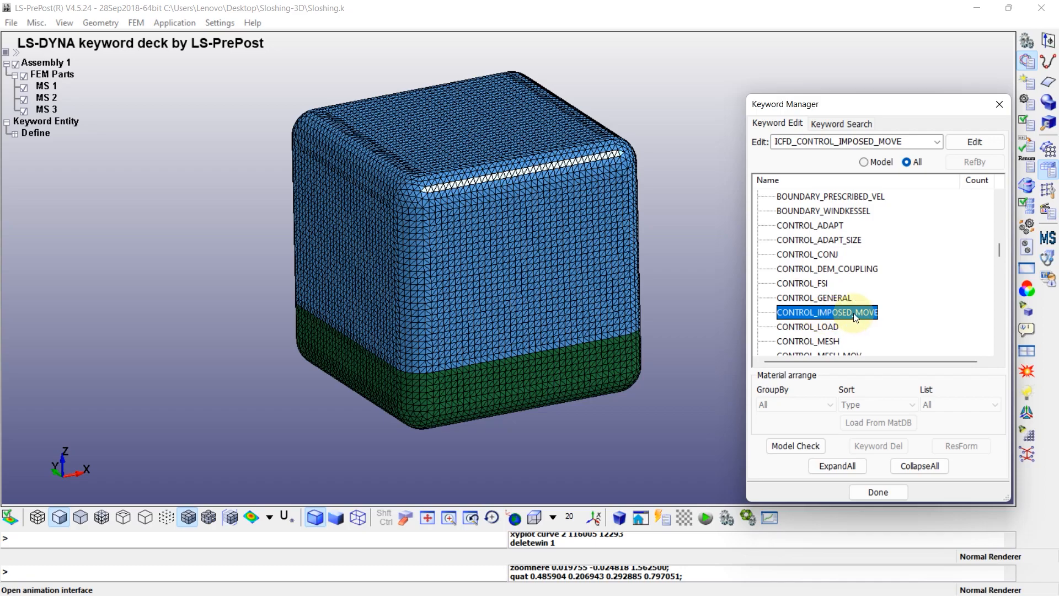
pyautogui.doubleClick(853, 313)
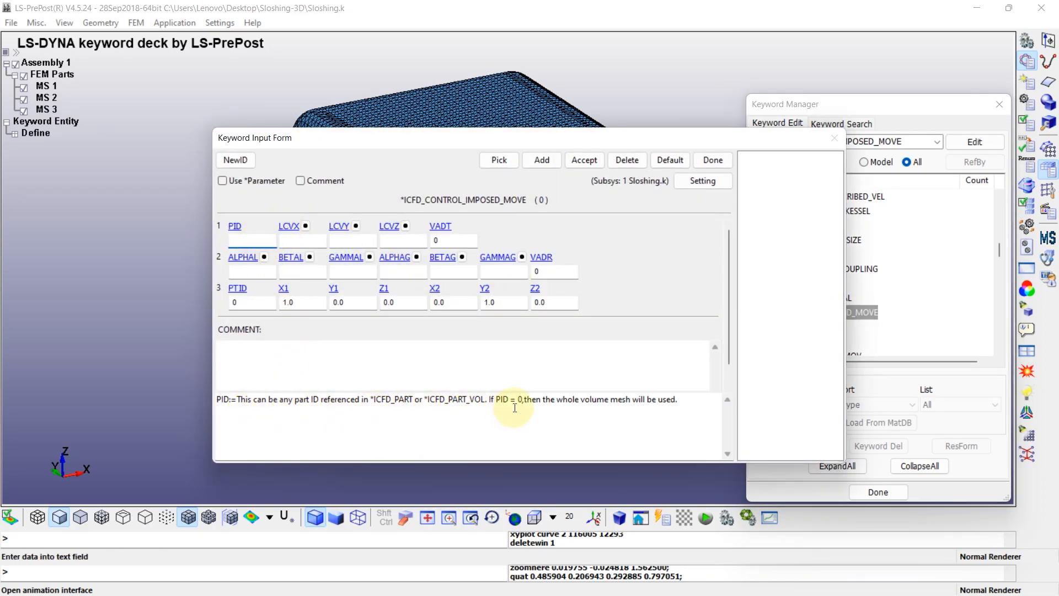
pyautogui.moveTo(490, 399); pyautogui.dragTo(674, 401)
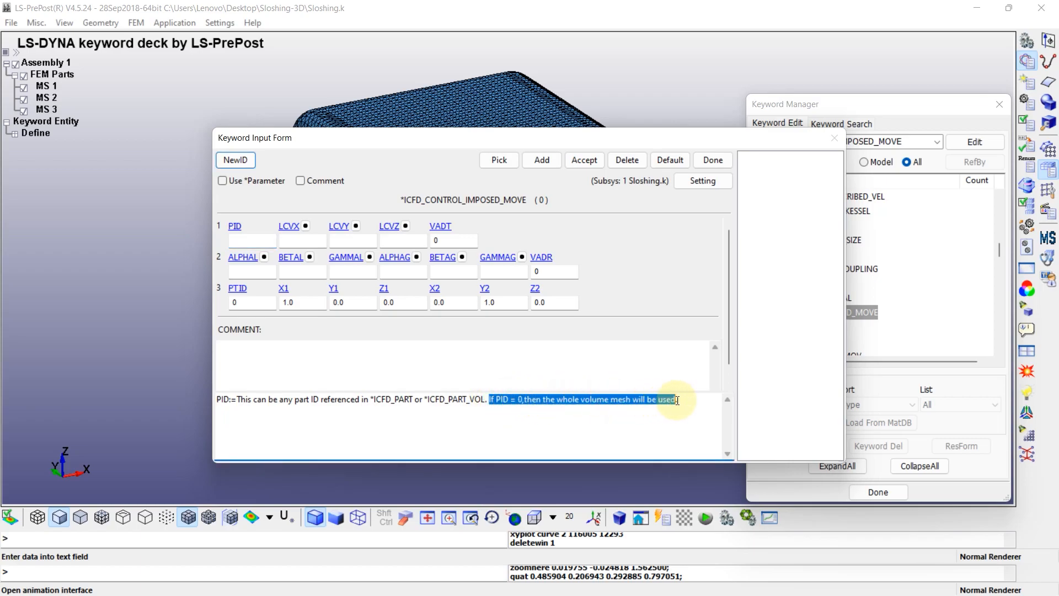
pyautogui.click(683, 428)
pyautogui.click(255, 241)
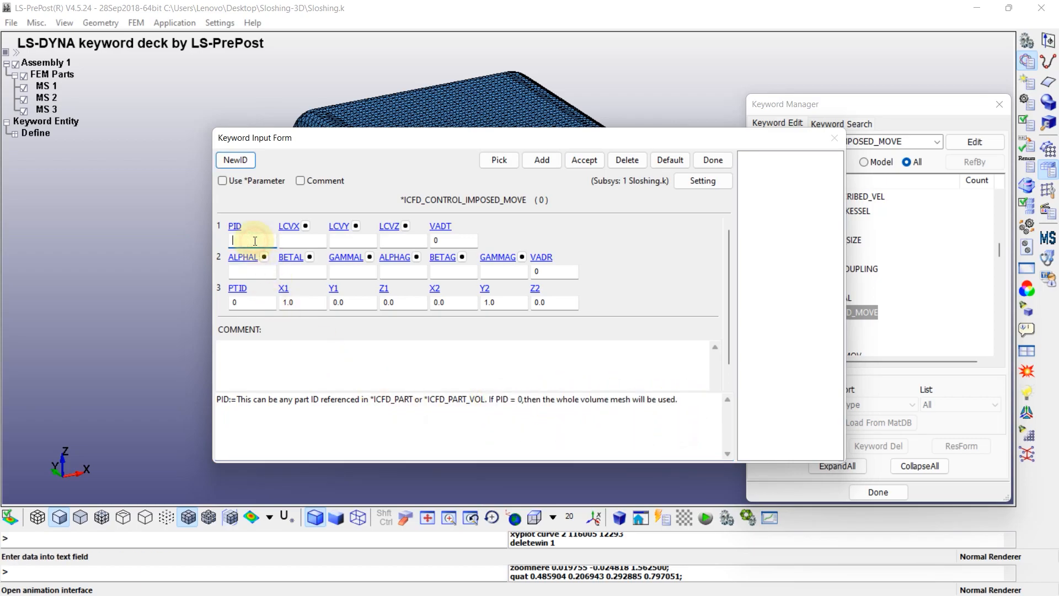
# Assign the "Velocity imposed" curve to LCVX, then accept the imposed-move card and close its form
pyautogui.click(289, 226)
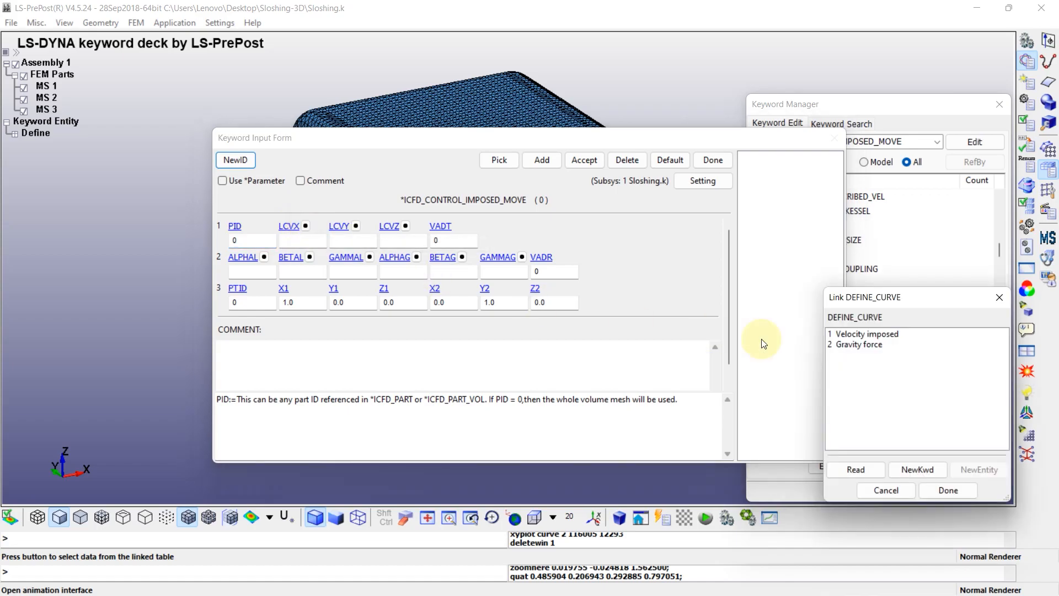
pyautogui.click(855, 335)
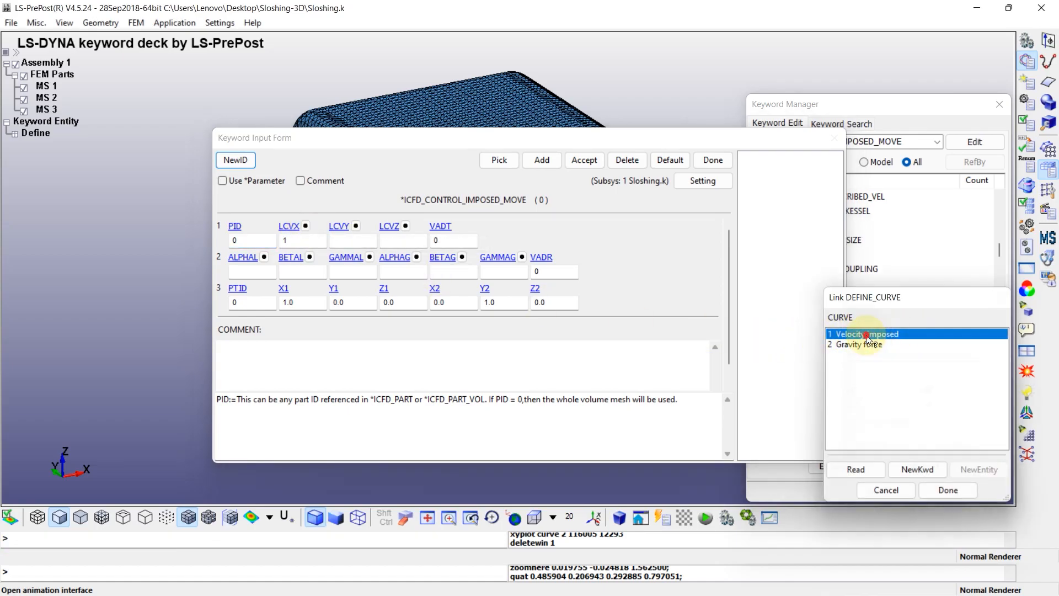
pyautogui.doubleClick(867, 335)
pyautogui.click(584, 160)
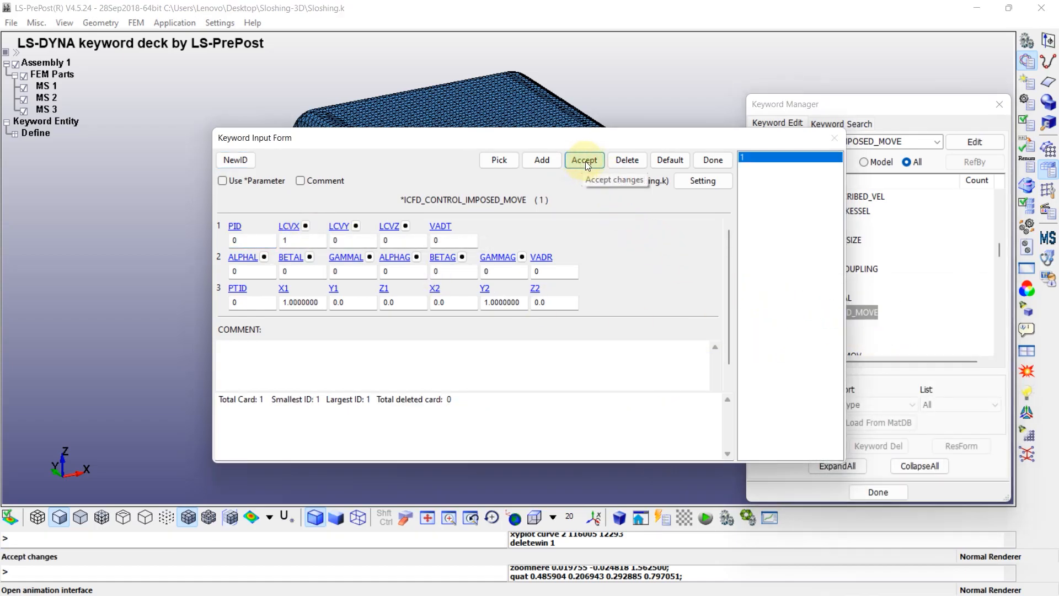
pyautogui.click(712, 160)
# Define ICFD_CONTROL_TIME with total time TTM 1 and time step DT 0.02, and accept the card
pyautogui.click(826, 286)
pyautogui.scroll(-2, 826, 286)
pyautogui.scroll(-1, 848, 287)
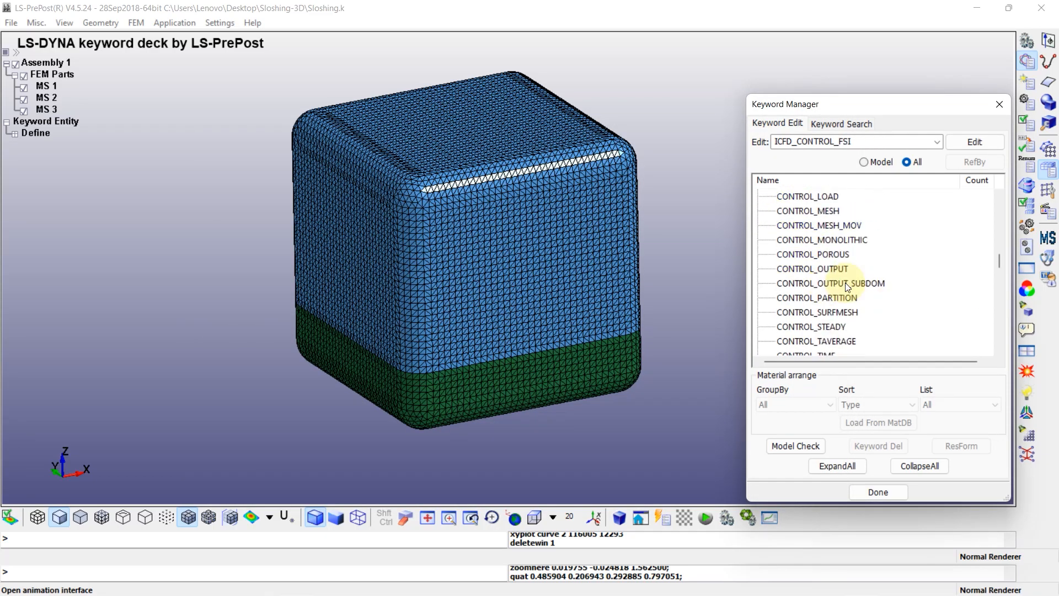
pyautogui.scroll(-1, 848, 285)
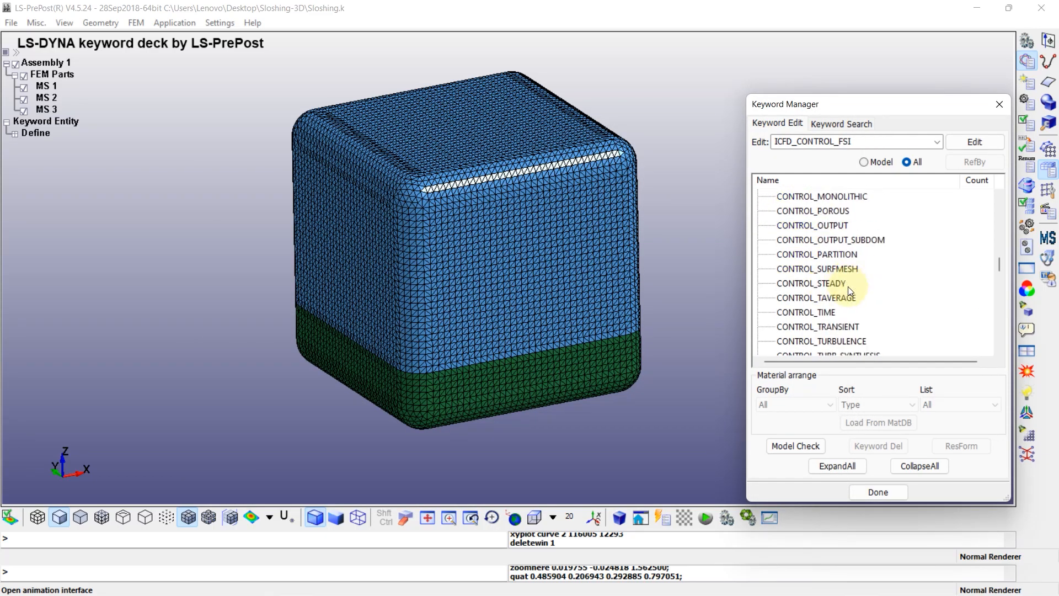
pyautogui.doubleClick(802, 313)
pyautogui.moveTo(255, 240); pyautogui.dragTo(238, 241)
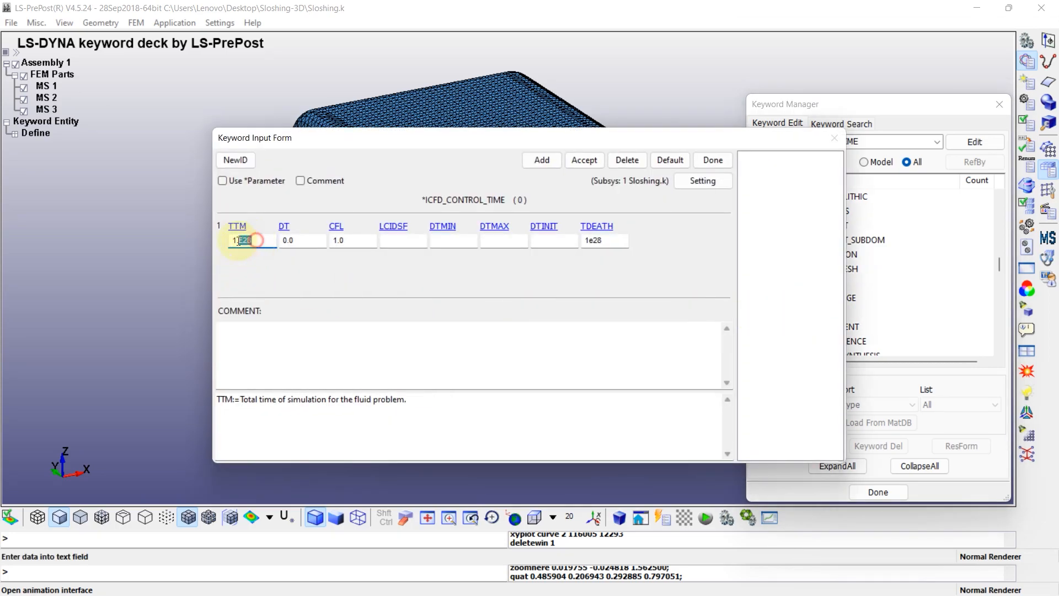
pyautogui.write('1')
pyautogui.click(306, 240)
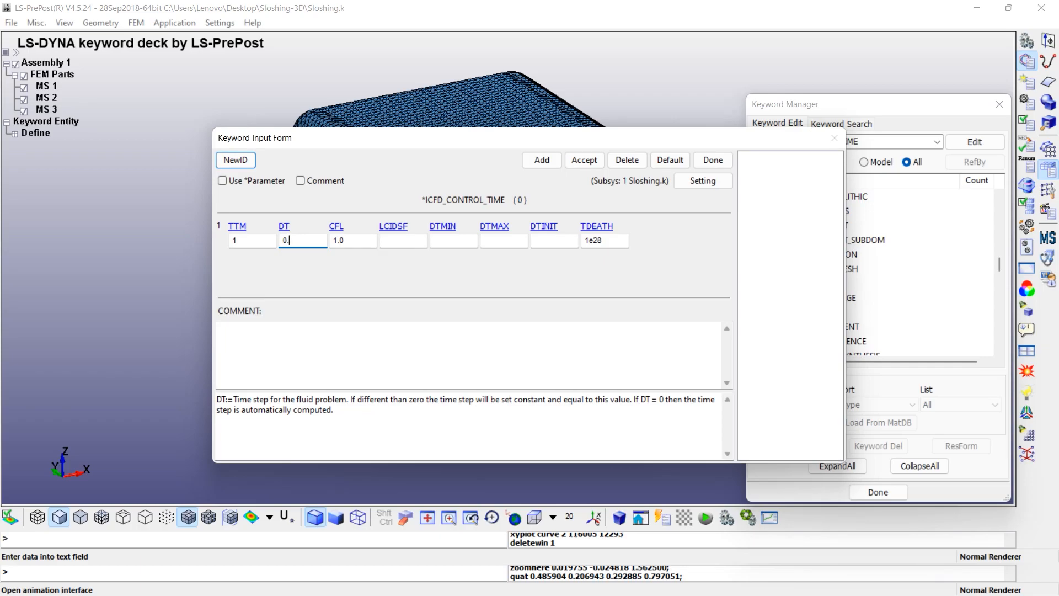
pyautogui.write('0.02')
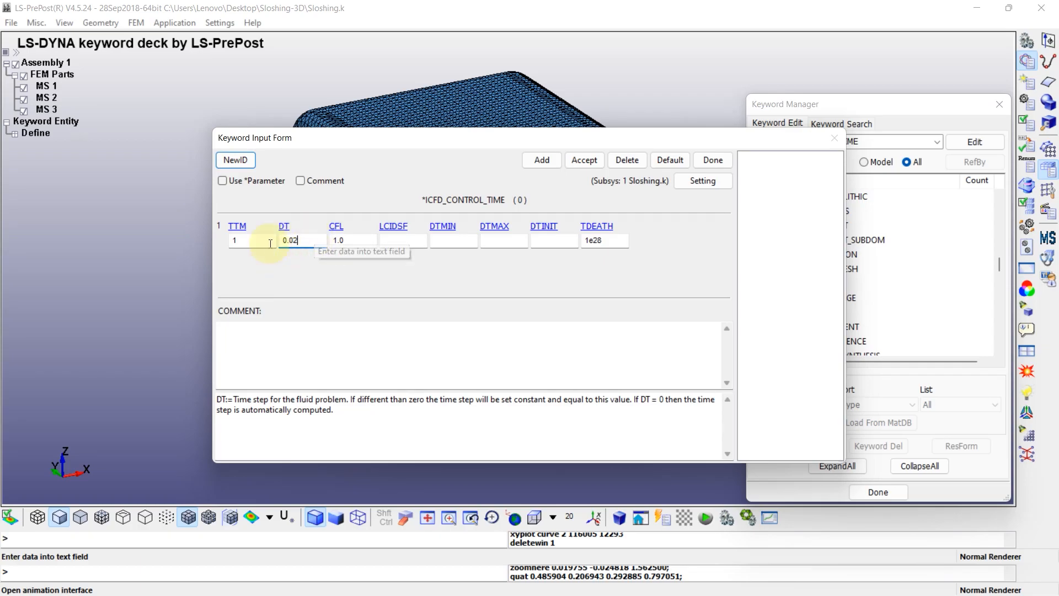
pyautogui.click(581, 163)
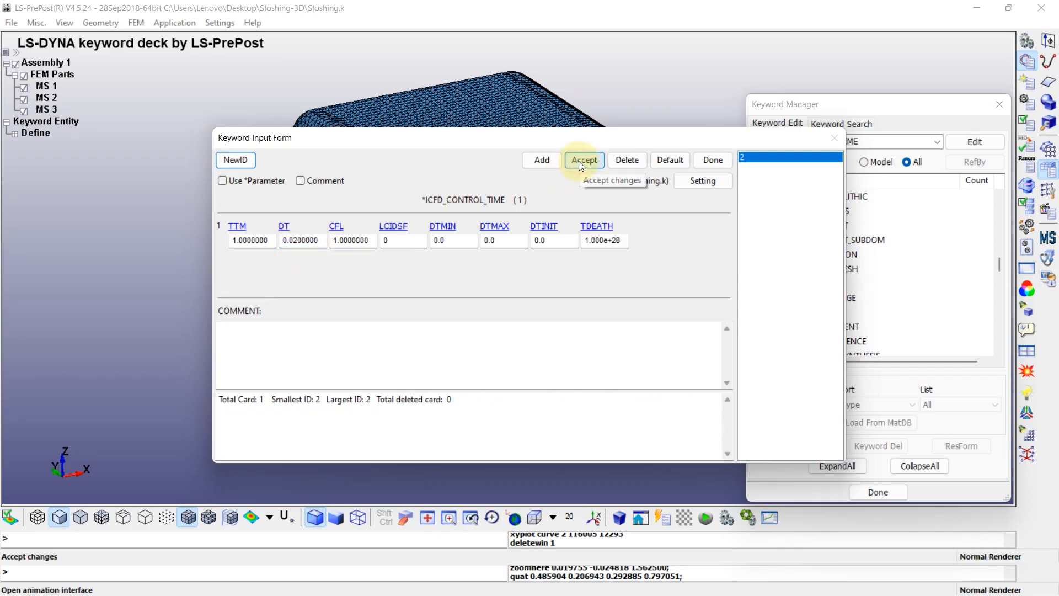
pyautogui.click(712, 160)
# Create an ICFD_MAT material with ID 1 titled "fluid", with density RO 1000 and viscosity VIS 0.001, and accept it
pyautogui.scroll(-3, 828, 300)
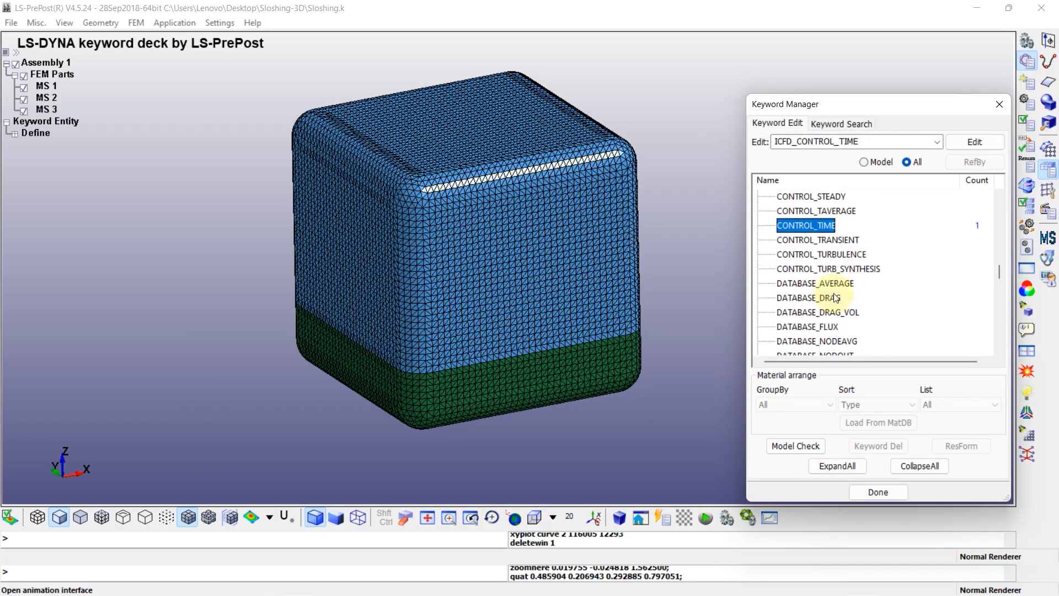
pyautogui.scroll(-8, 835, 285)
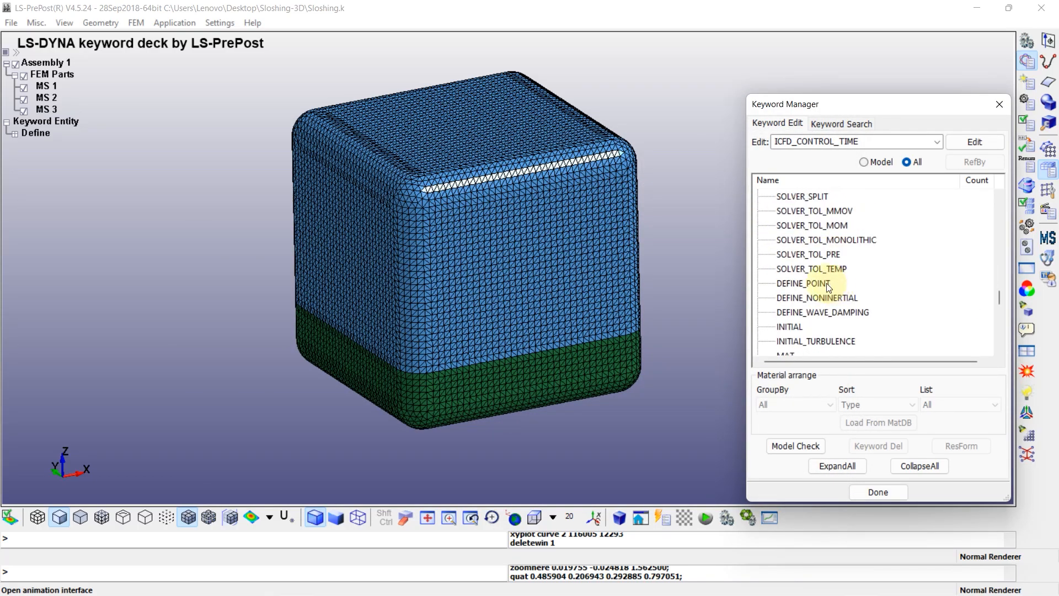
pyautogui.click(785, 313)
pyautogui.doubleClick(784, 313)
pyautogui.click(233, 160)
pyautogui.click(264, 241)
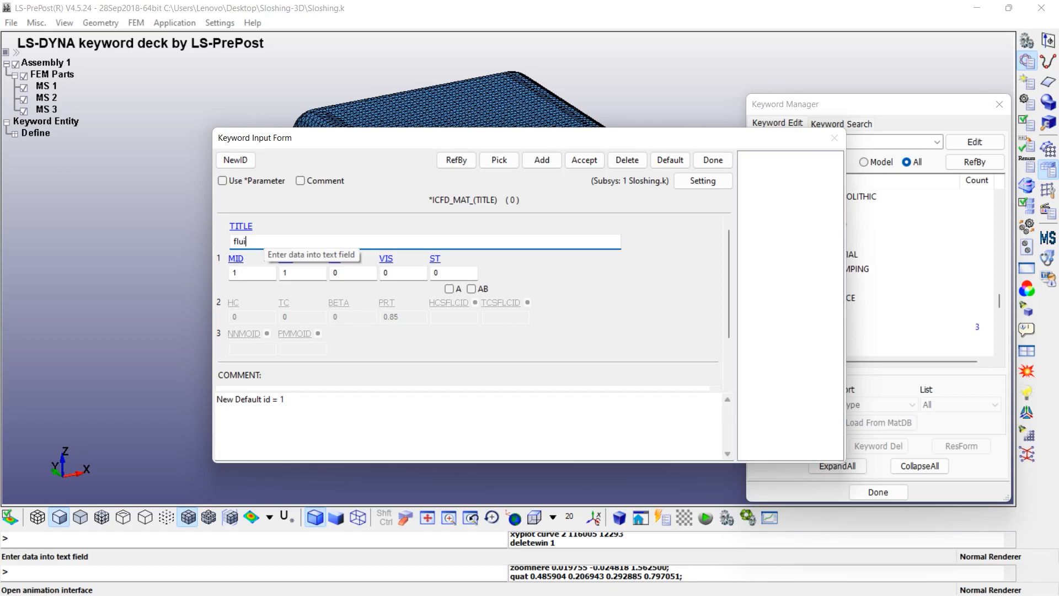
pyautogui.doubleClick(342, 272)
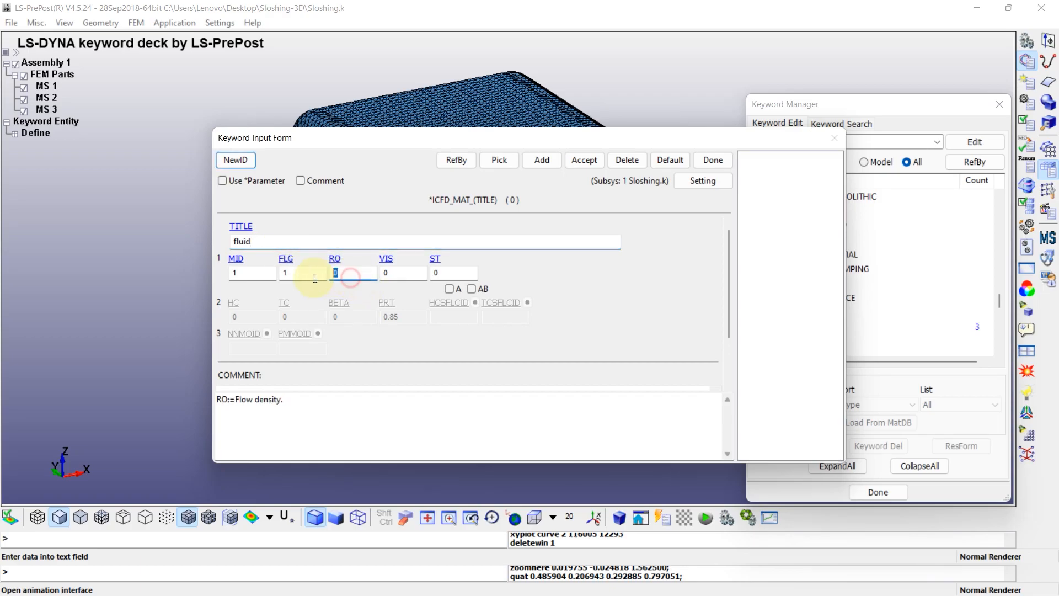
pyautogui.write('1000')
pyautogui.click(386, 273)
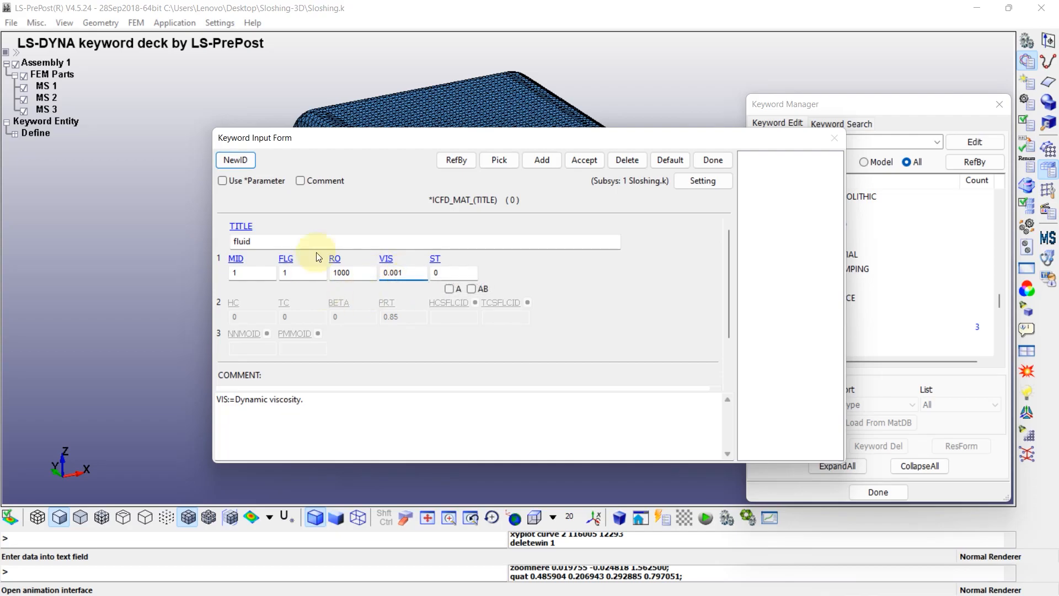
pyautogui.click(585, 164)
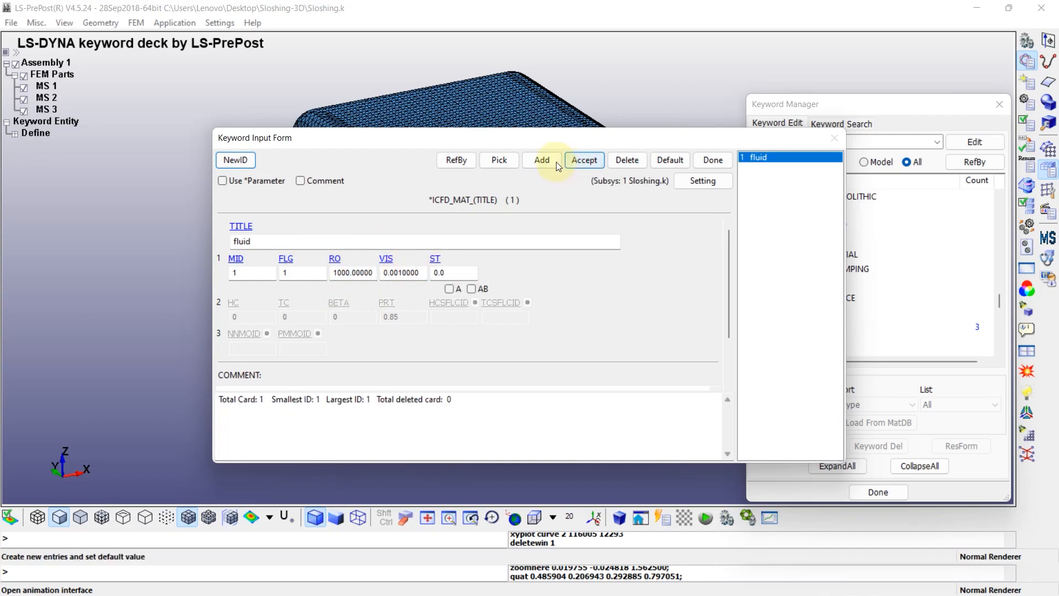
# Add a second ICFD_MAT material with flag FLG set to 0 for vacuum, then accept it and close the form
pyautogui.click(541, 161)
pyautogui.doubleClick(286, 273)
pyautogui.write('0')
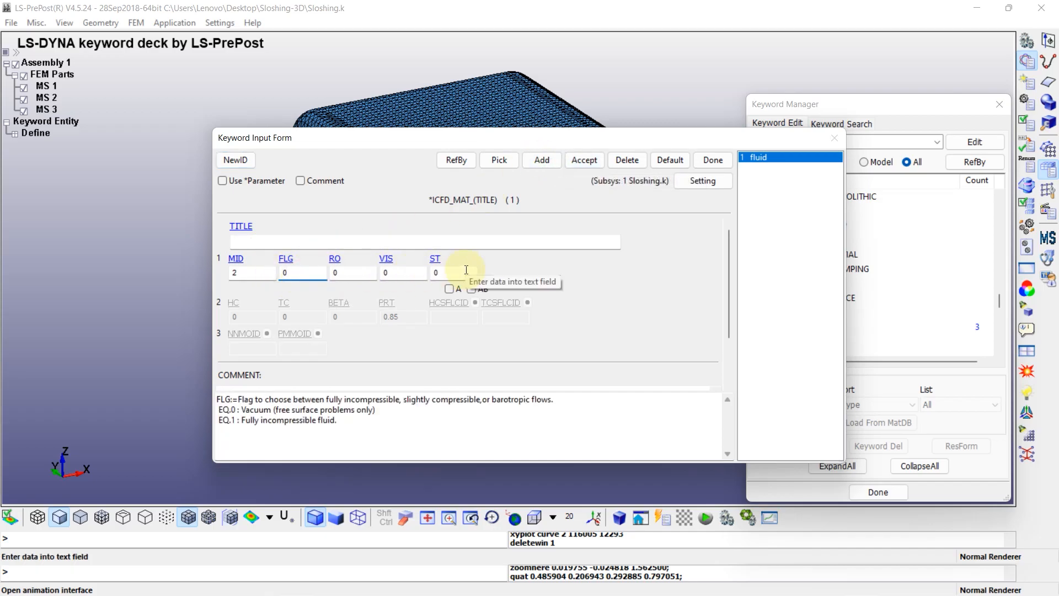
pyautogui.click(584, 161)
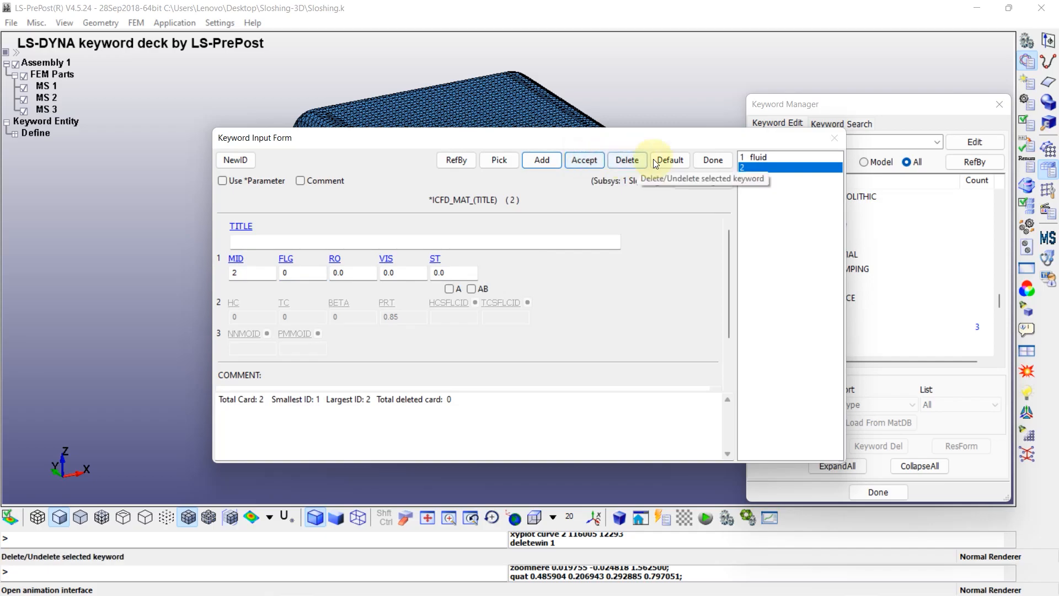
pyautogui.click(710, 161)
# Create an ICFD_SECTION card with a new section ID of 1, then accept it and close the form
pyautogui.scroll(-1, 822, 286)
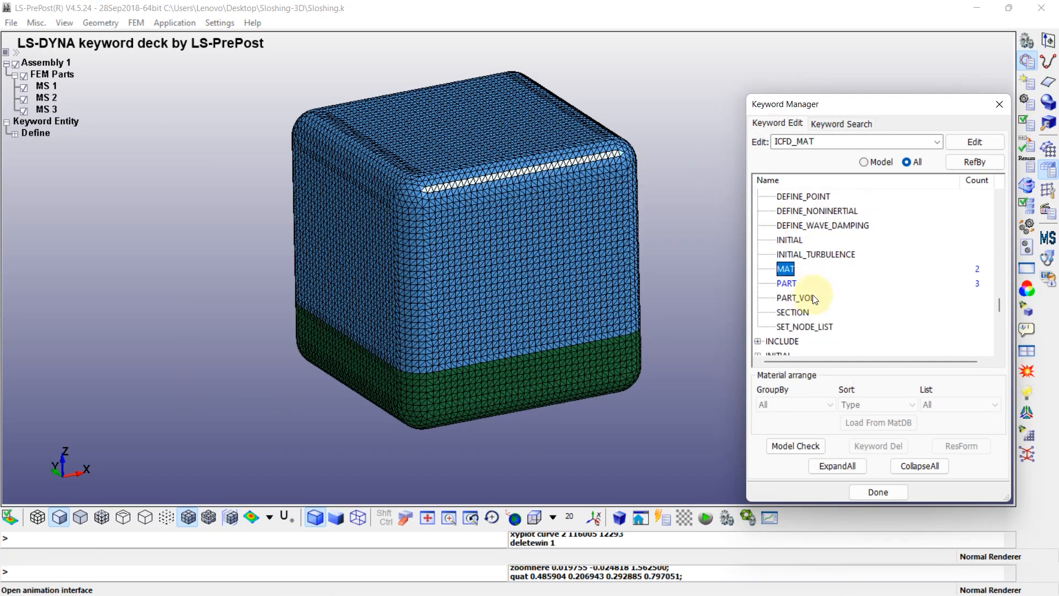
pyautogui.doubleClick(795, 312)
pyautogui.click(235, 160)
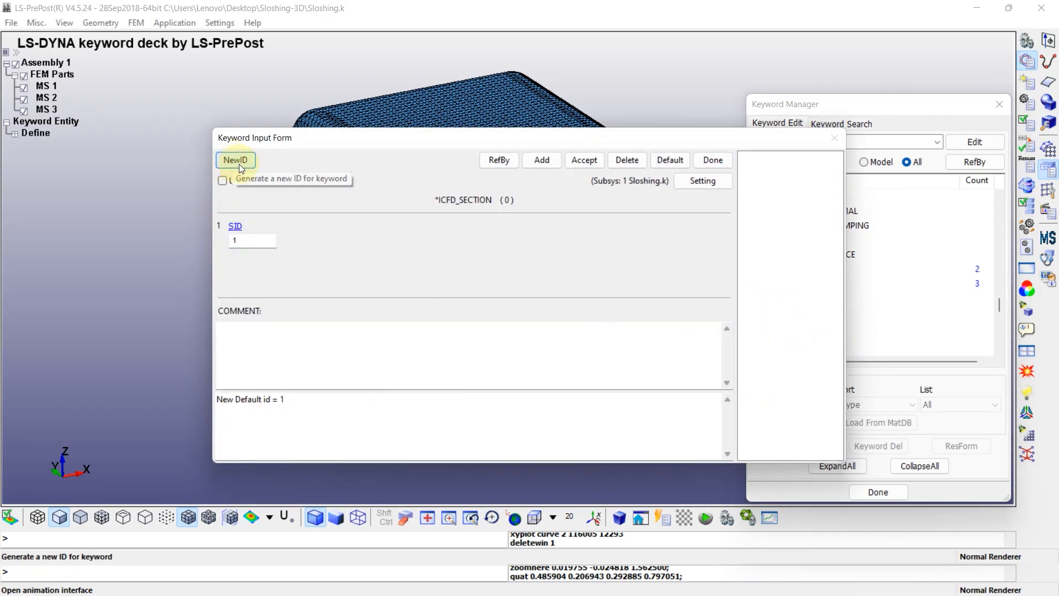
pyautogui.click(585, 161)
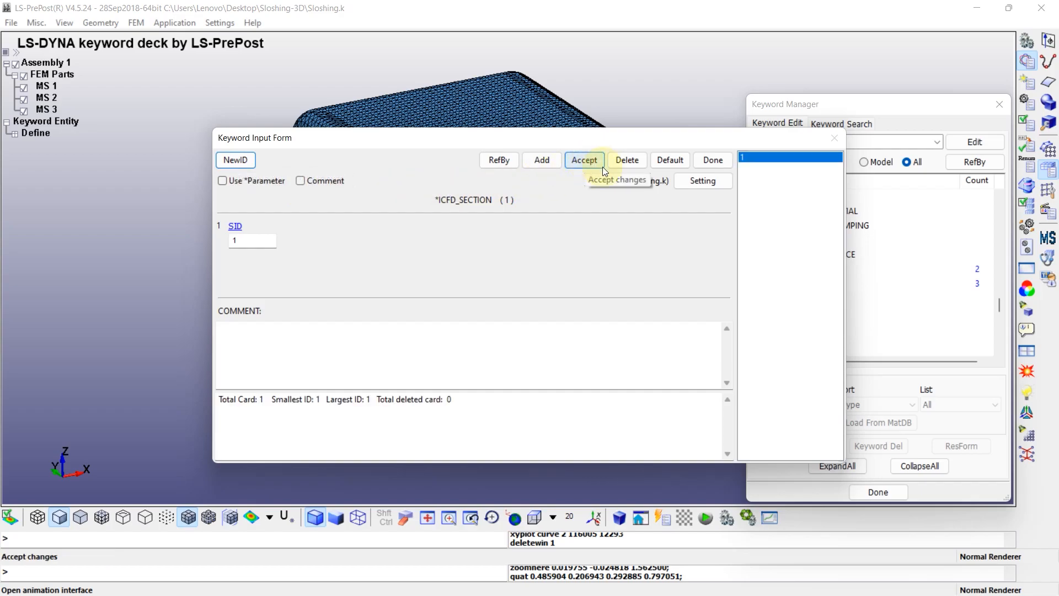
pyautogui.click(715, 161)
# Review the ICFD_PART entries, then assign material 2 as the MID of part 2 and accept the change
pyautogui.doubleClick(786, 283)
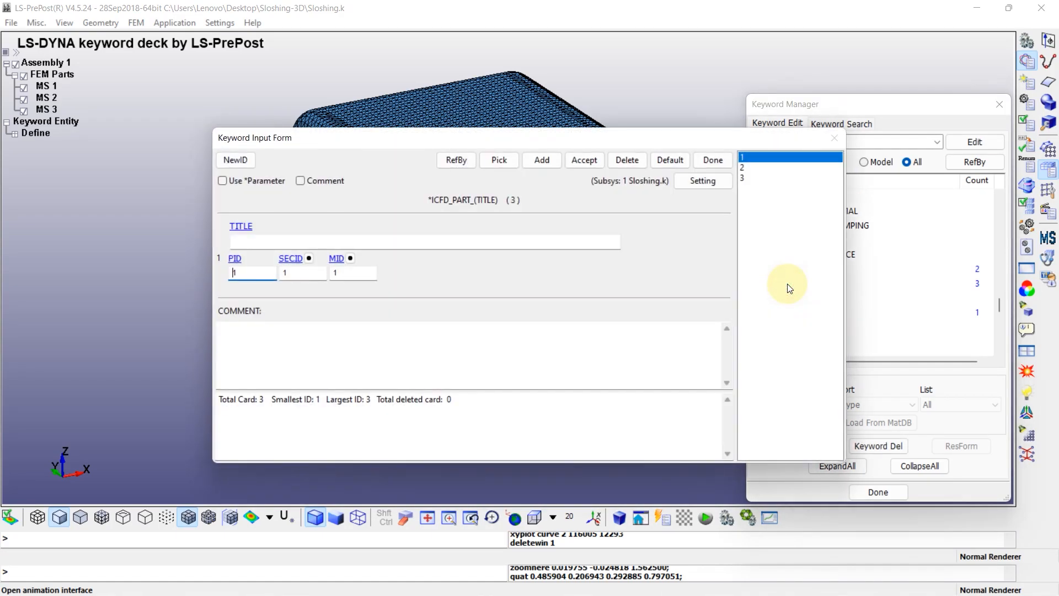
pyautogui.click(750, 158)
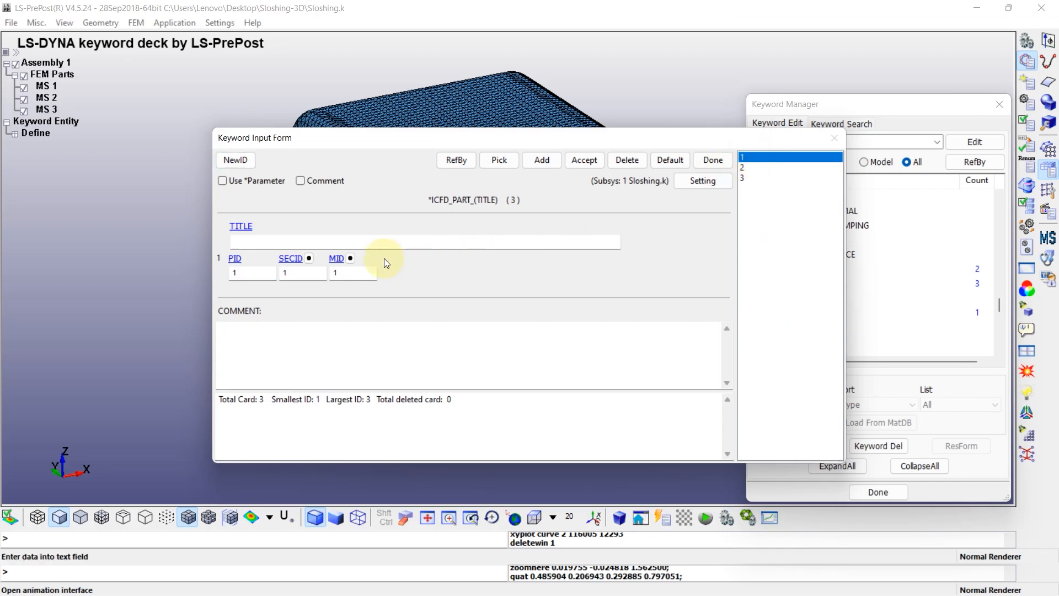
pyautogui.click(744, 178)
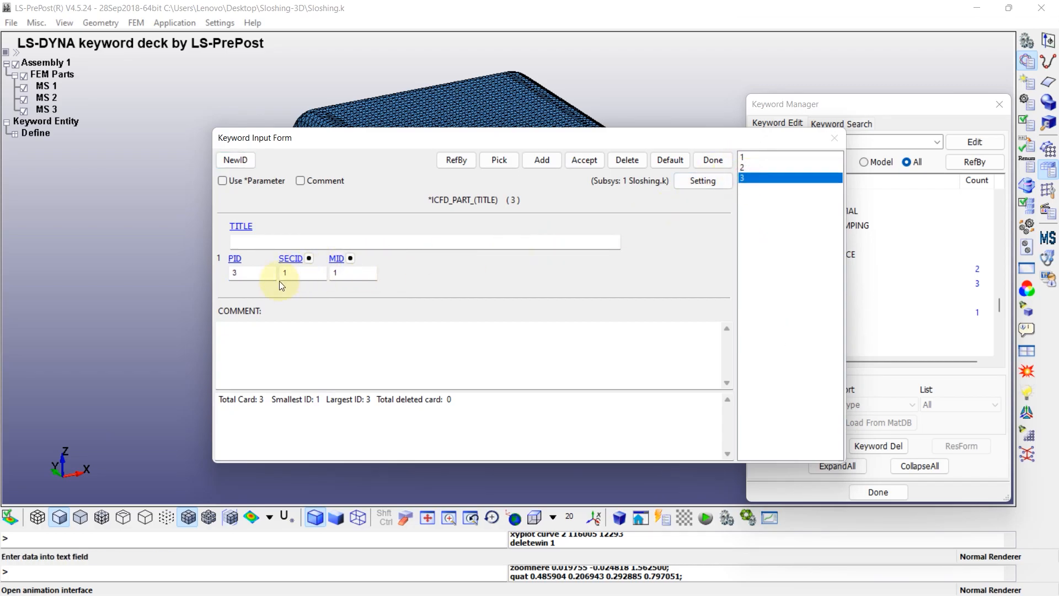
pyautogui.click(740, 167)
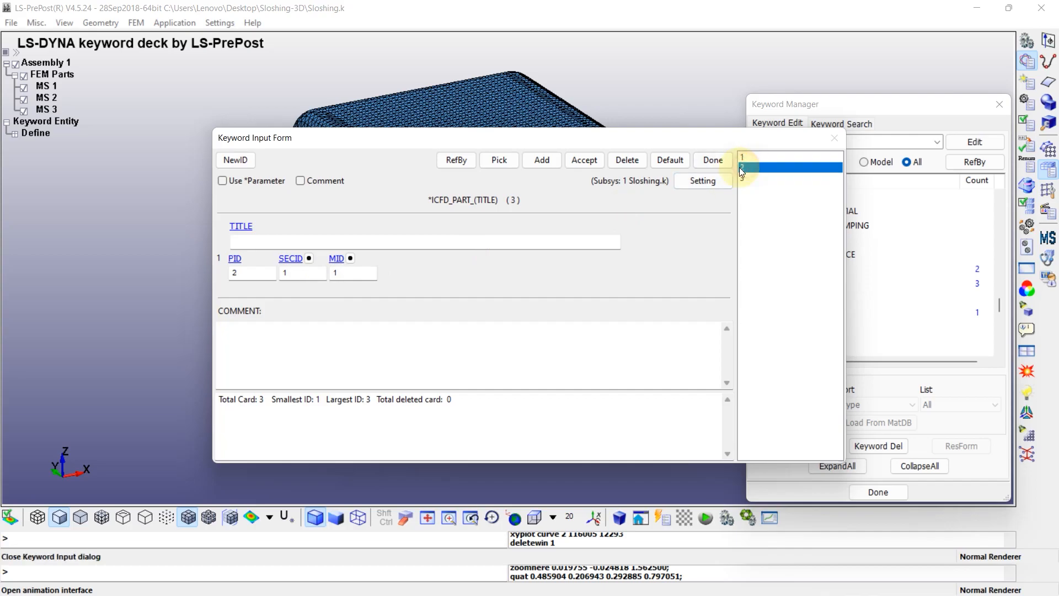
pyautogui.click(351, 258)
pyautogui.doubleClick(842, 345)
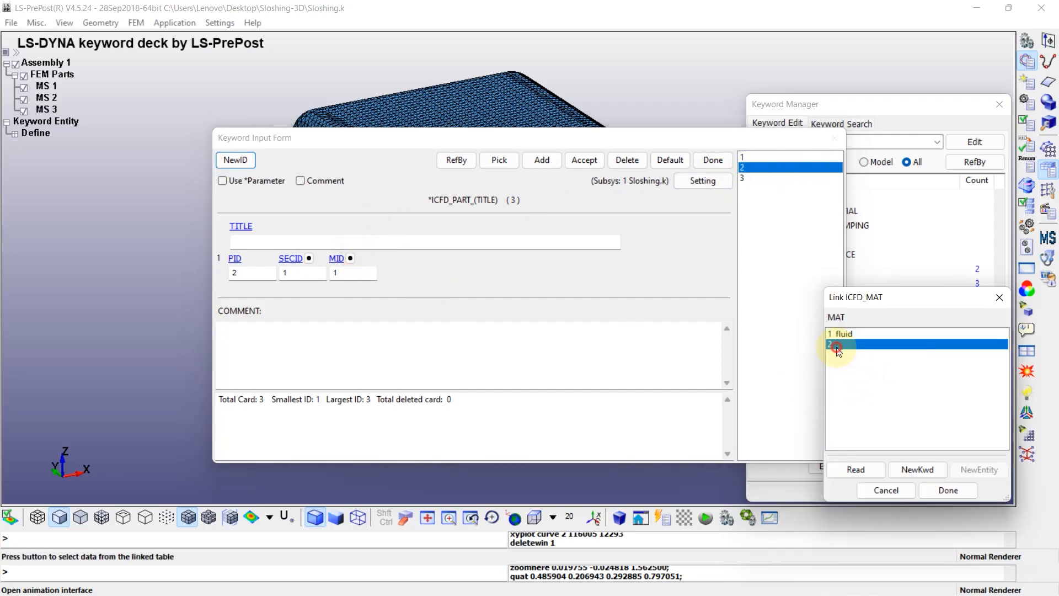
pyautogui.click(582, 161)
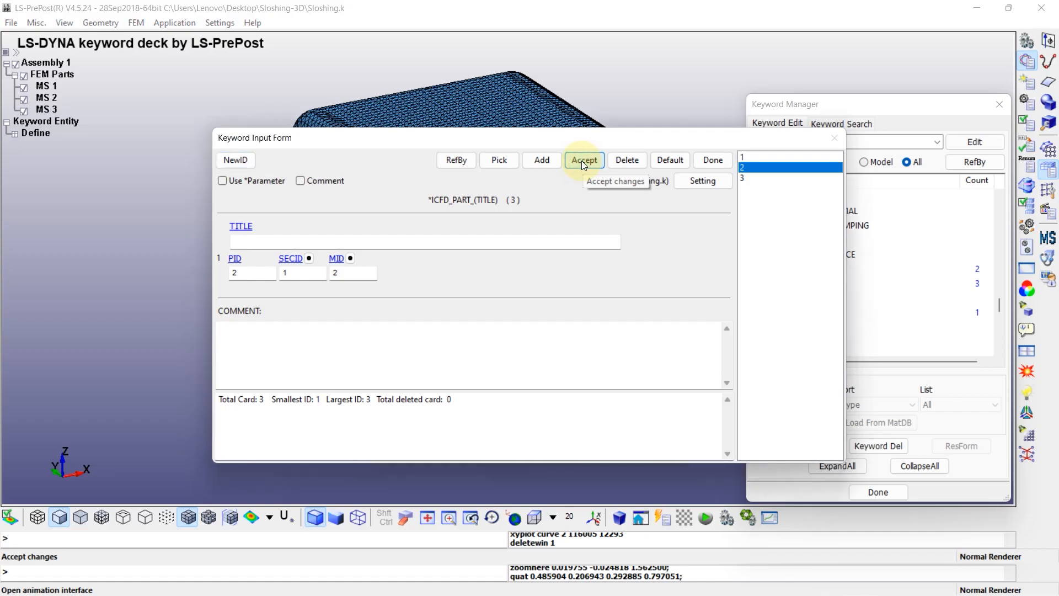
# Start an ICFD_PART_VOL card with PID 10, linking section 1 as its SECID and the fluid material 1 as its MID
pyautogui.click(711, 160)
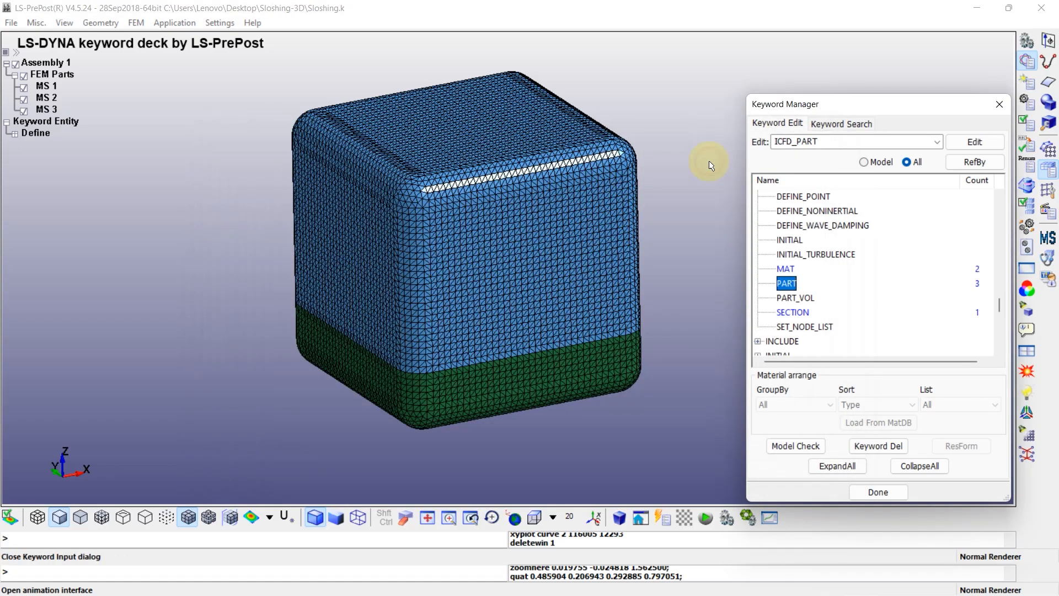
pyautogui.doubleClick(797, 299)
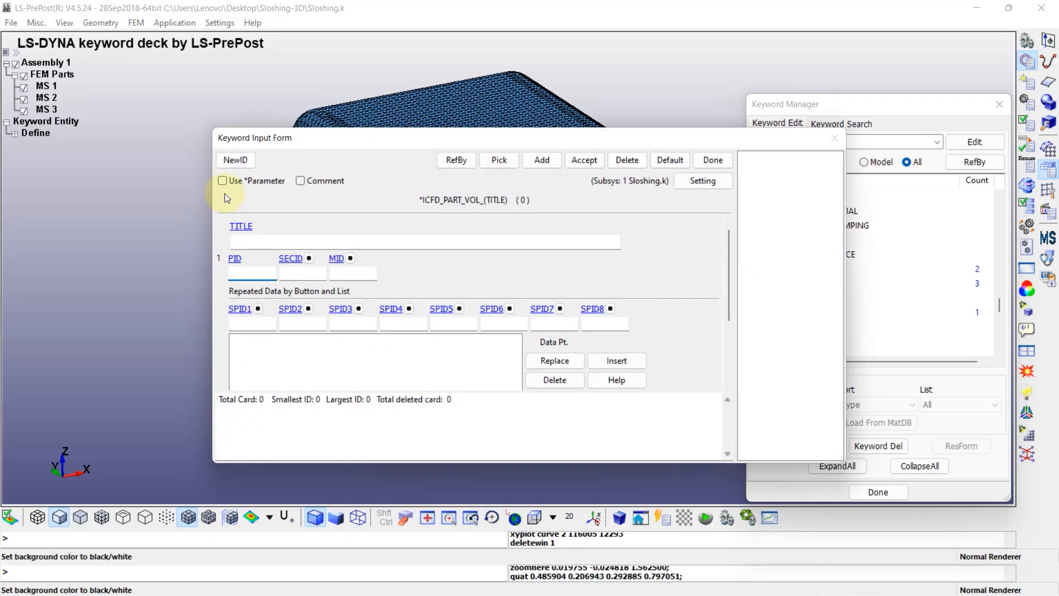
pyautogui.click(236, 160)
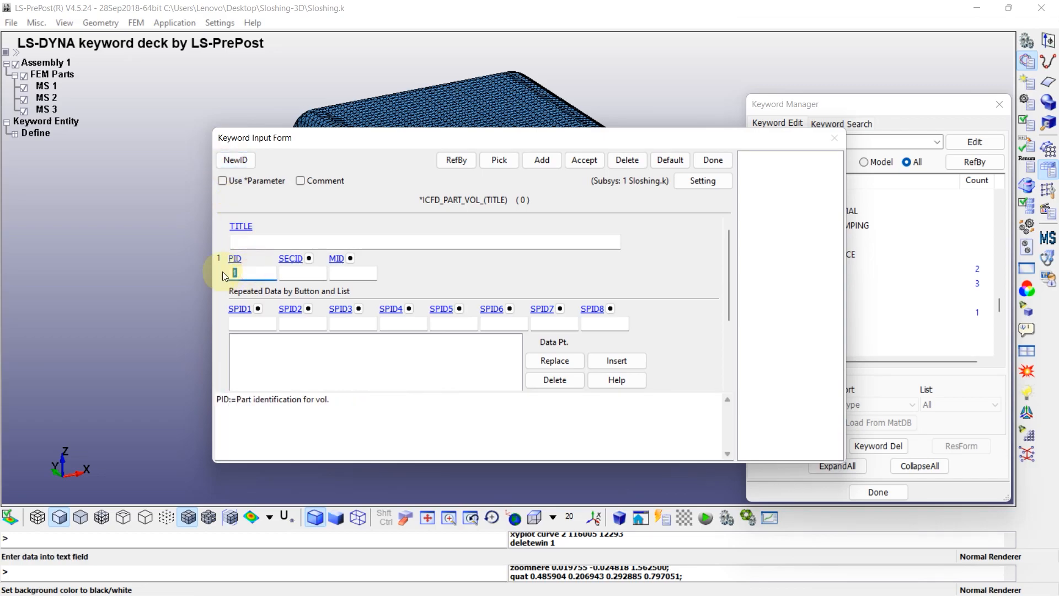
pyautogui.click(308, 259)
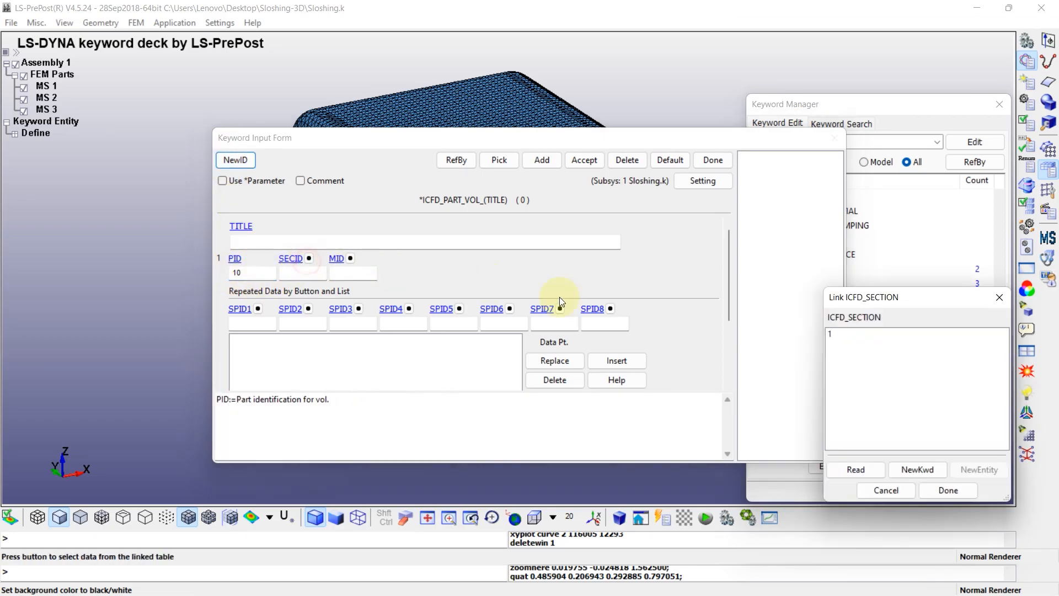
pyautogui.doubleClick(832, 334)
pyautogui.click(349, 258)
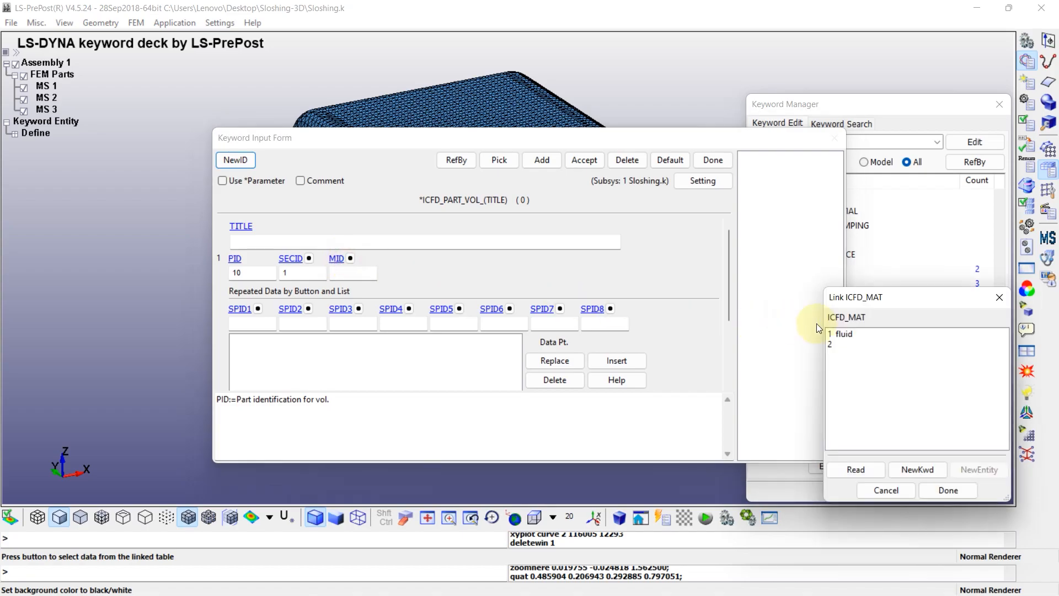
pyautogui.doubleClick(848, 334)
# Define volume part 10 by surface parts 1 and 3 as SPID1 and SPID2, insert the data row and accept the card
pyautogui.click(258, 309)
pyautogui.click(836, 335)
pyautogui.doubleClick(836, 334)
pyautogui.click(308, 309)
pyautogui.click(831, 354)
pyautogui.click(947, 489)
pyautogui.click(626, 362)
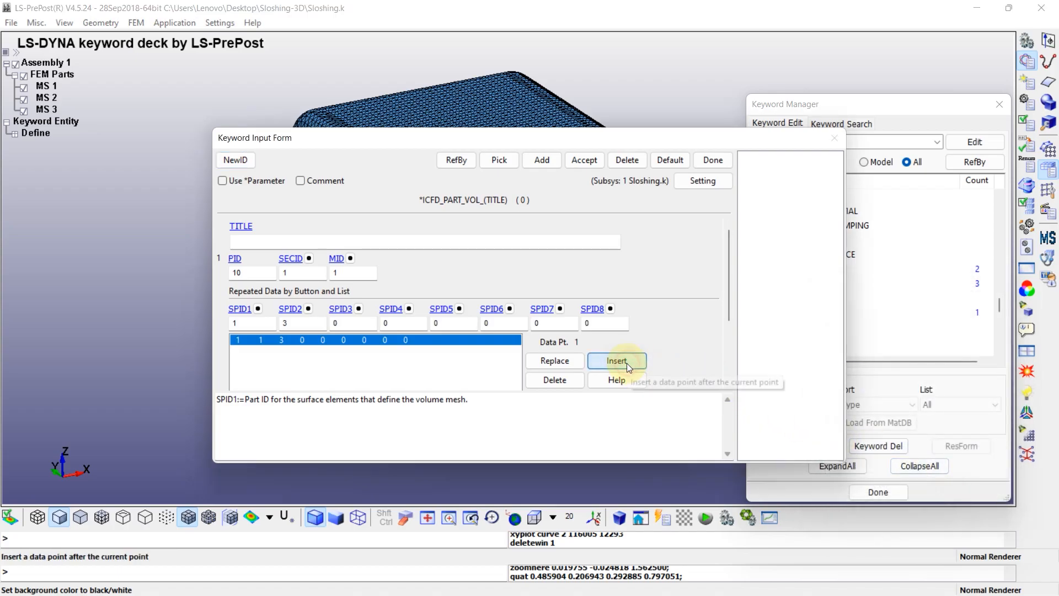
pyautogui.click(586, 160)
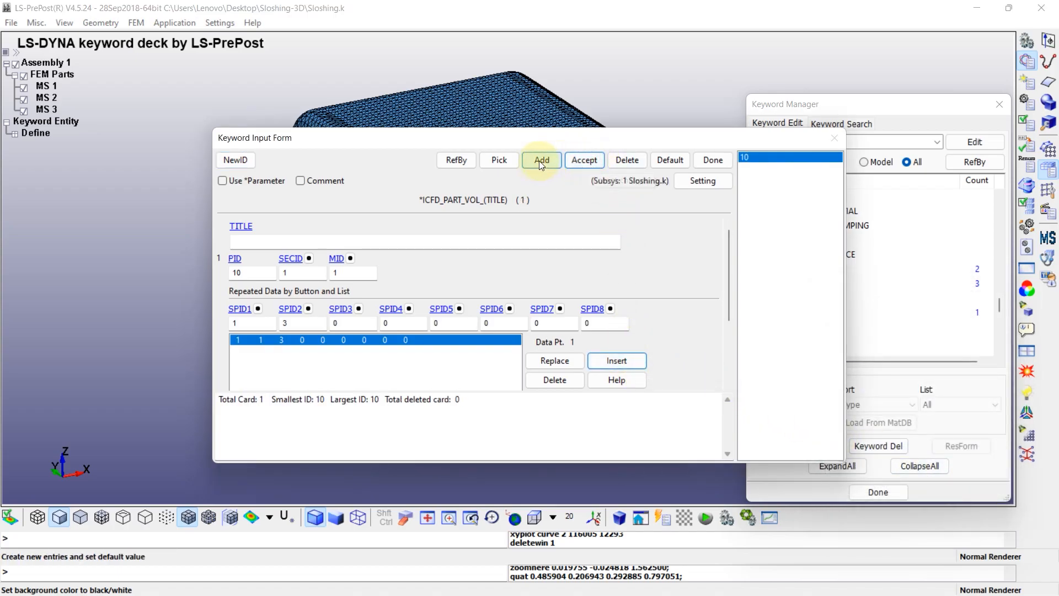
# Add a second ICFD_PART_VOL card with PID 20, MID 2 and surface part 2 replacing SPID1, then accept it and close the form
pyautogui.click(236, 160)
pyautogui.click(246, 274)
pyautogui.write('20')
pyautogui.click(338, 258)
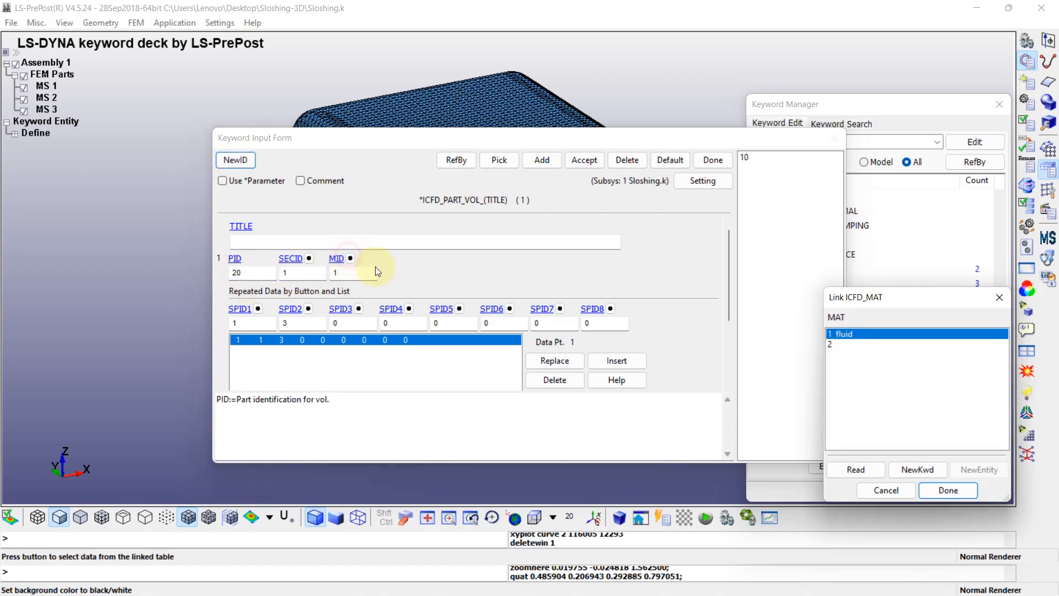
pyautogui.click(844, 343)
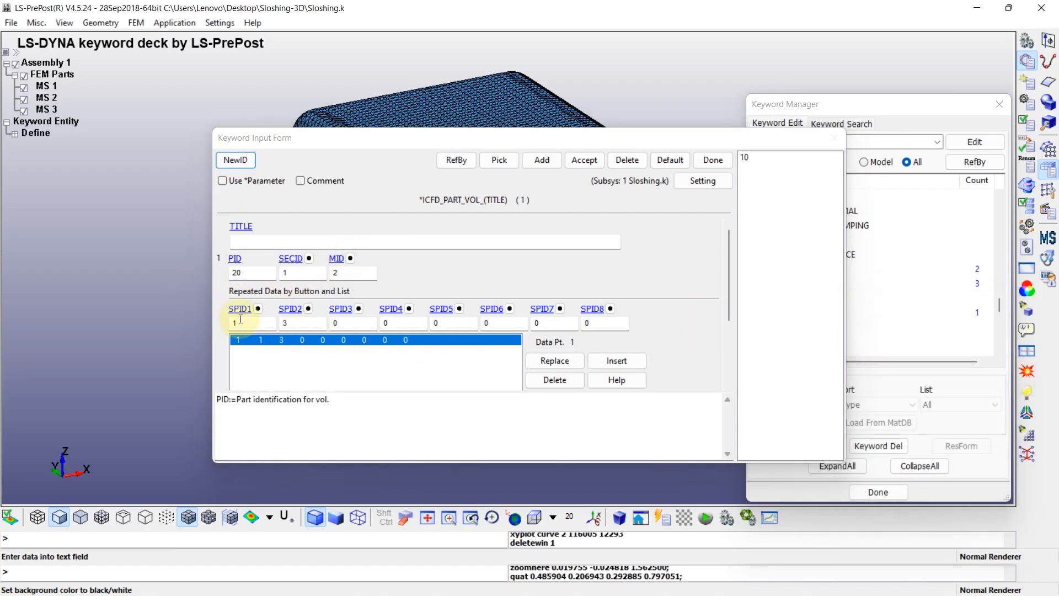
pyautogui.click(258, 308)
pyautogui.click(878, 344)
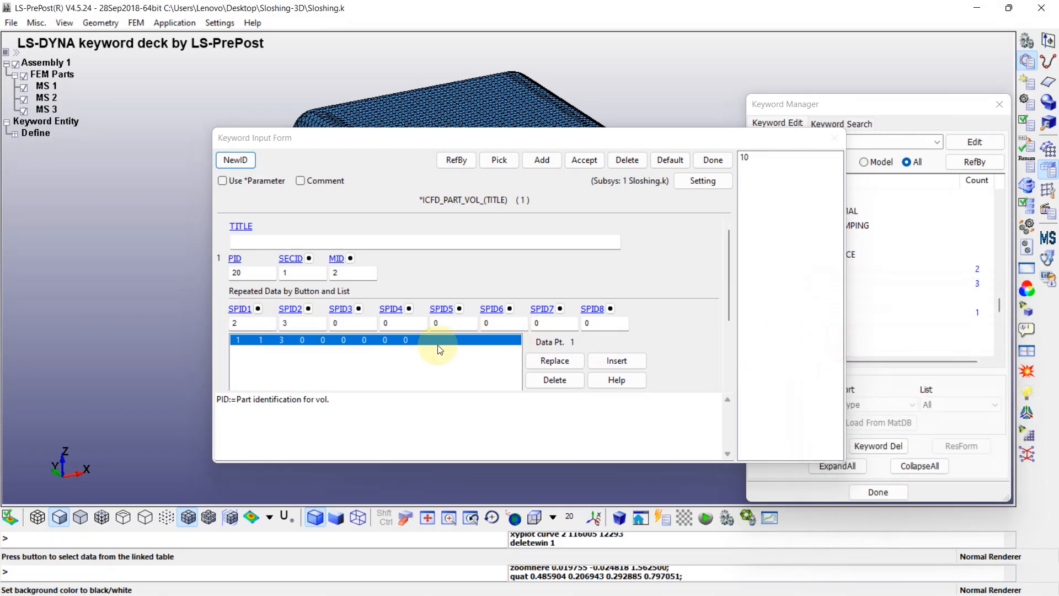
pyautogui.click(561, 361)
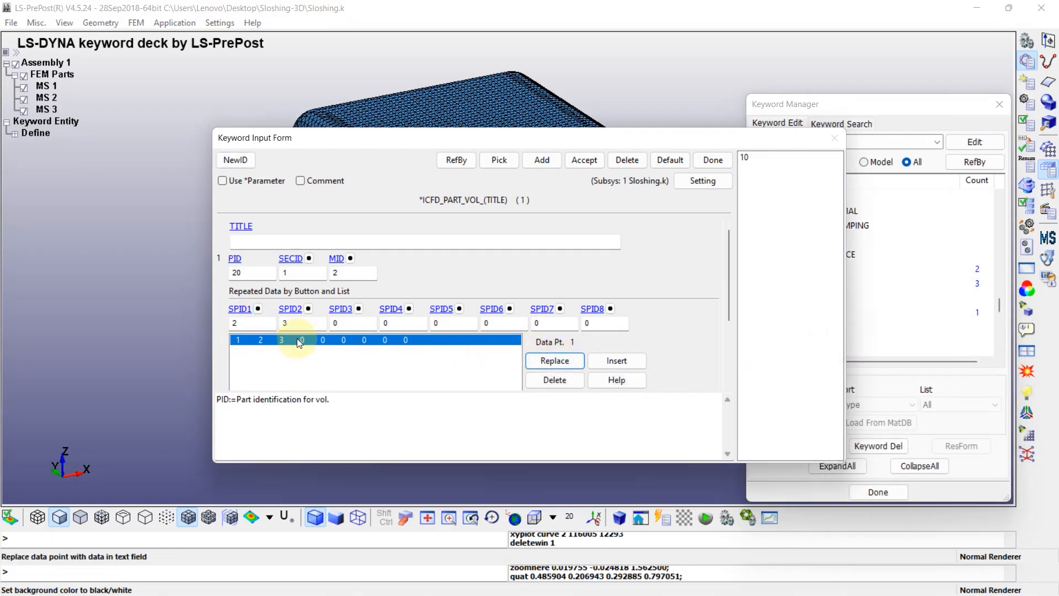
pyautogui.click(585, 160)
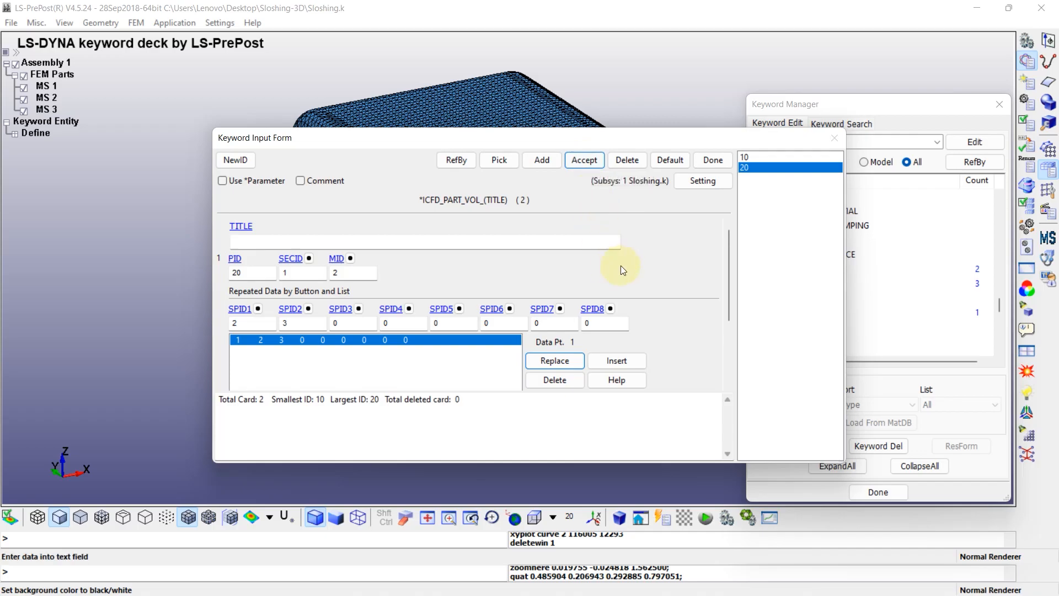
pyautogui.click(713, 160)
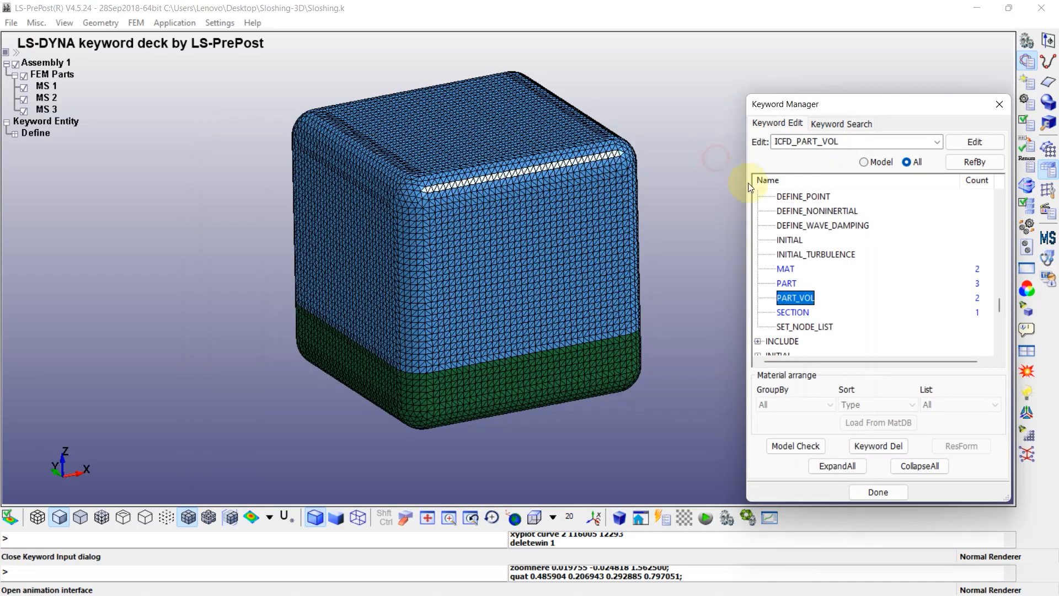
# Create a LOAD_BODY_Z card that uses the gravity force curve 2 as its LCID, then accept it and close the form
pyautogui.click(918, 466)
pyautogui.scroll(4, 771, 271)
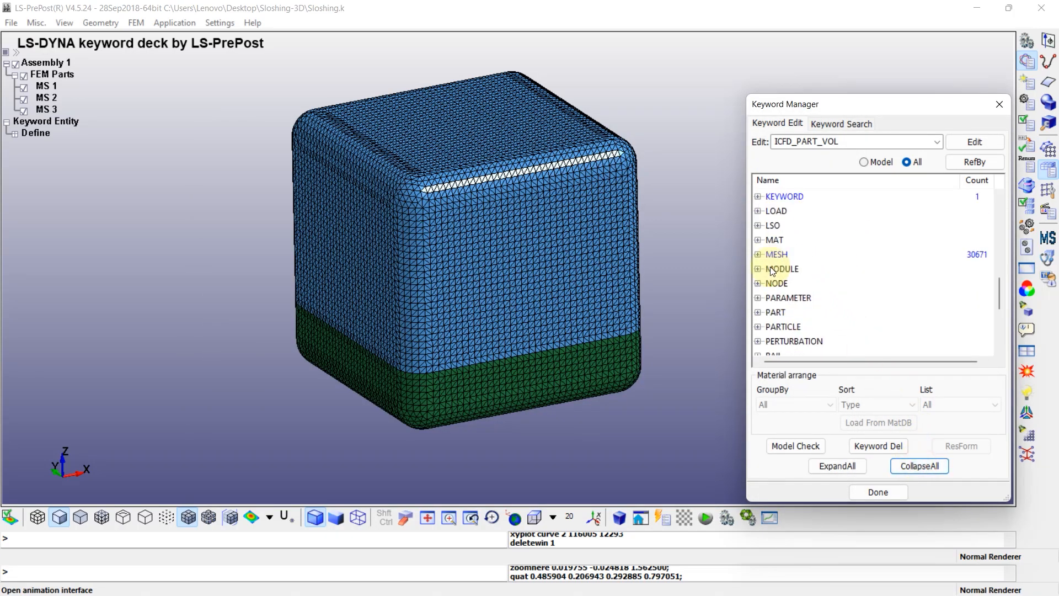
pyautogui.doubleClick(784, 212)
pyautogui.scroll(-5, 789, 237)
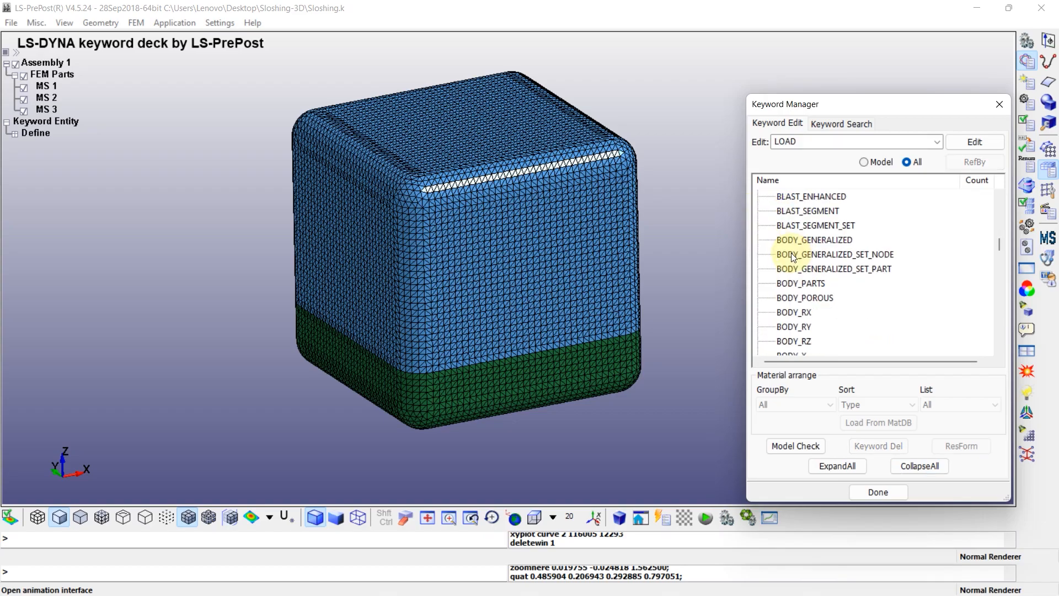
pyautogui.click(789, 254)
pyautogui.doubleClick(790, 254)
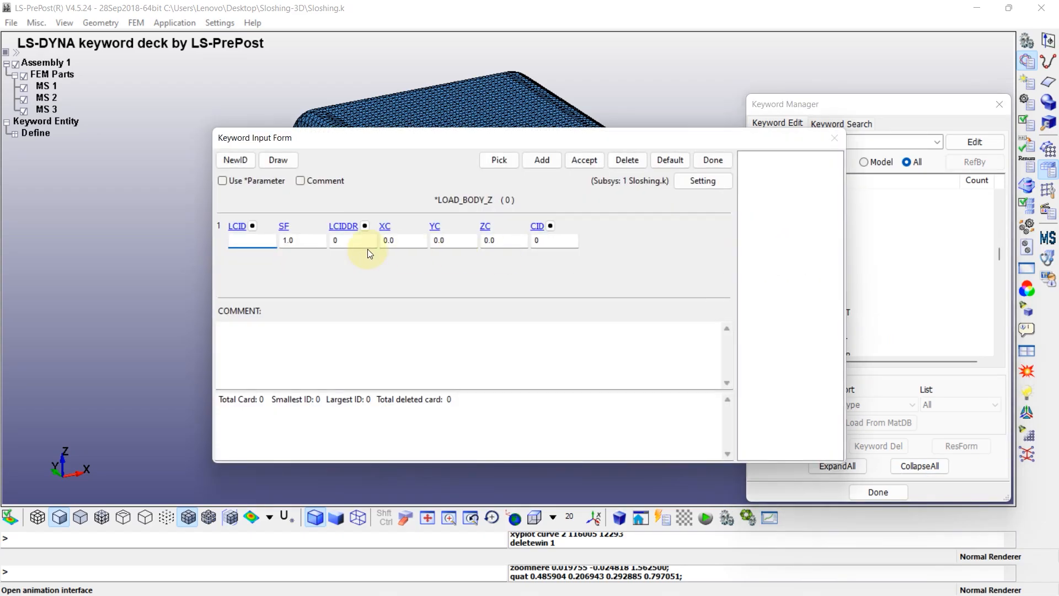
pyautogui.click(238, 226)
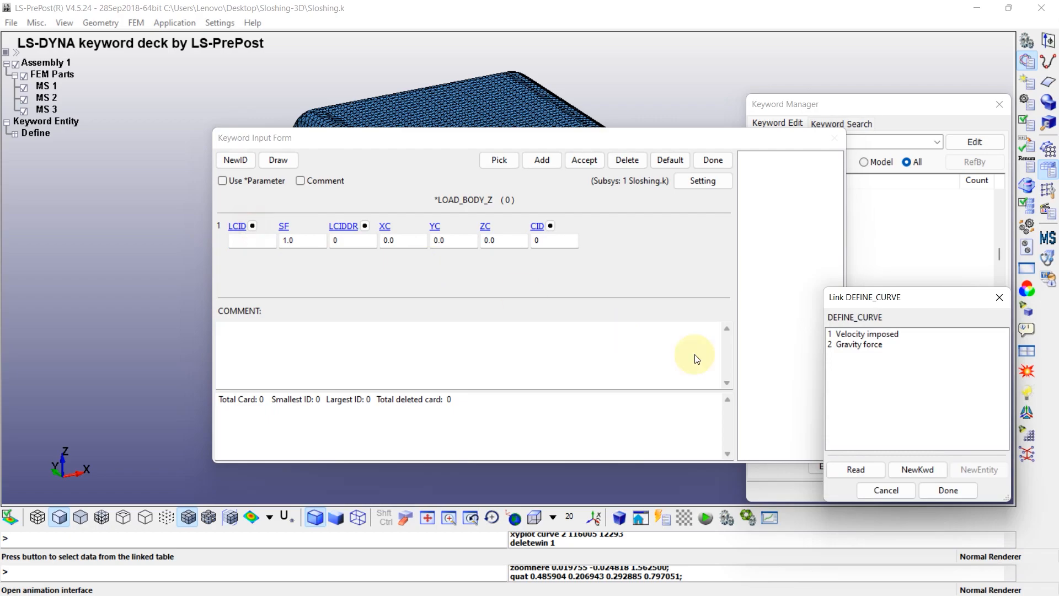
pyautogui.doubleClick(853, 344)
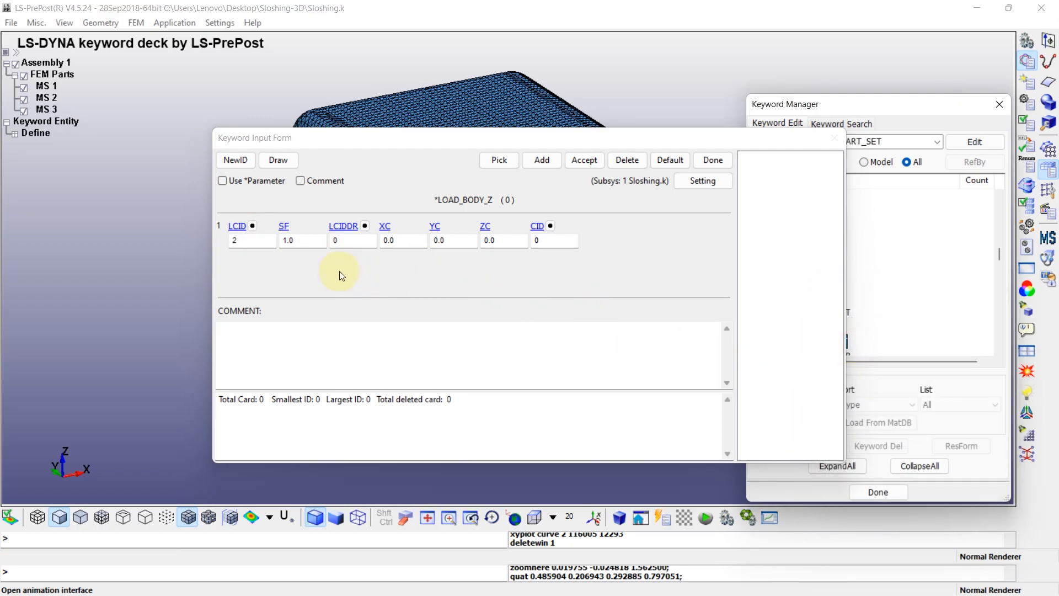
pyautogui.click(585, 160)
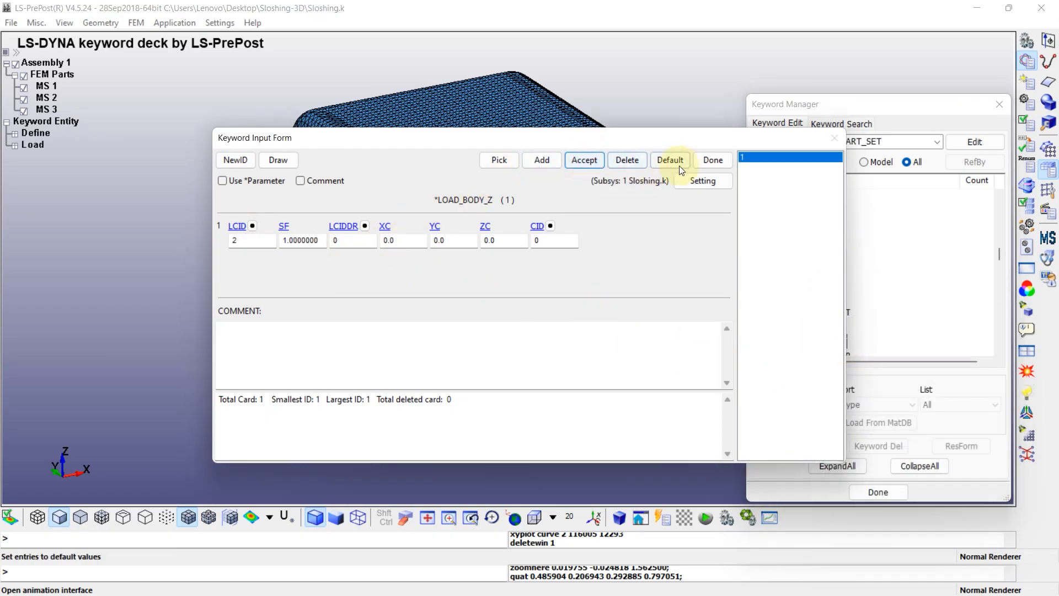
pyautogui.click(712, 160)
# Start a MESH_VOLUME card and set its VOLID to 10
pyautogui.click(920, 465)
pyautogui.scroll(1, 796, 265)
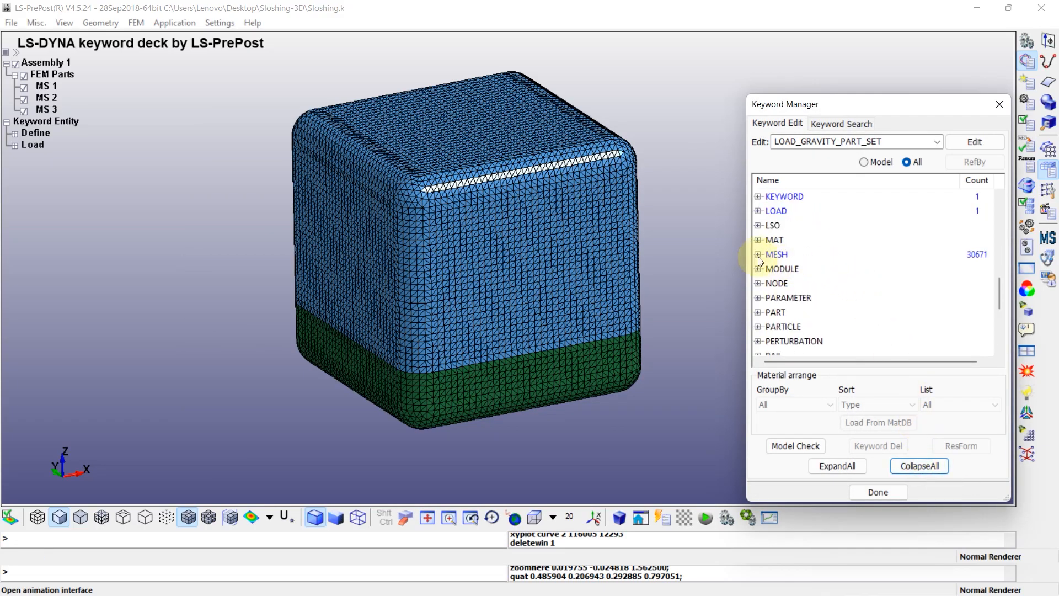
pyautogui.click(762, 254)
pyautogui.scroll(-2, 802, 309)
pyautogui.click(793, 311)
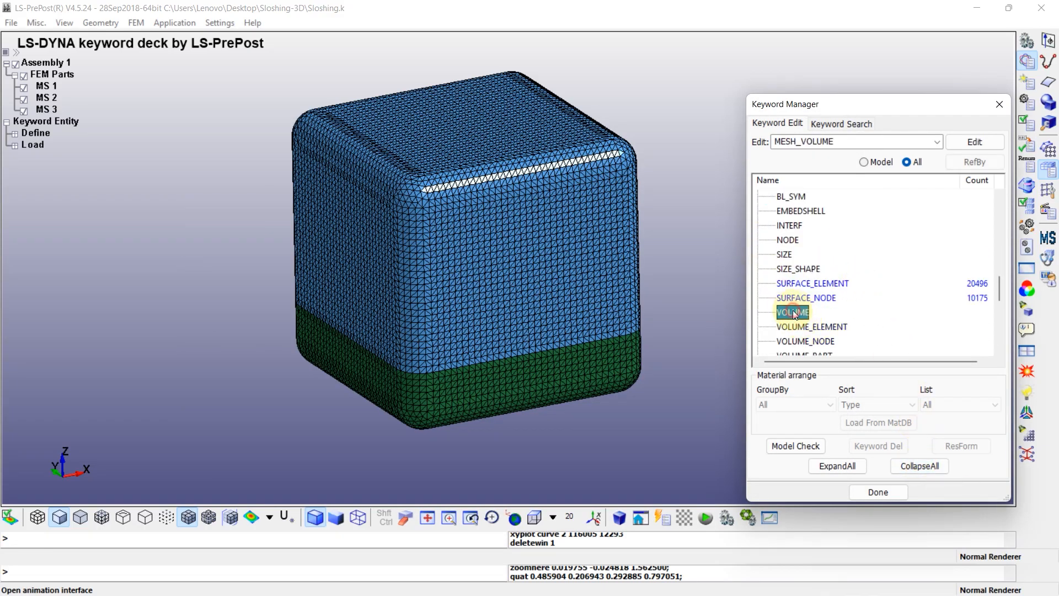
pyautogui.doubleClick(793, 311)
pyautogui.click(256, 238)
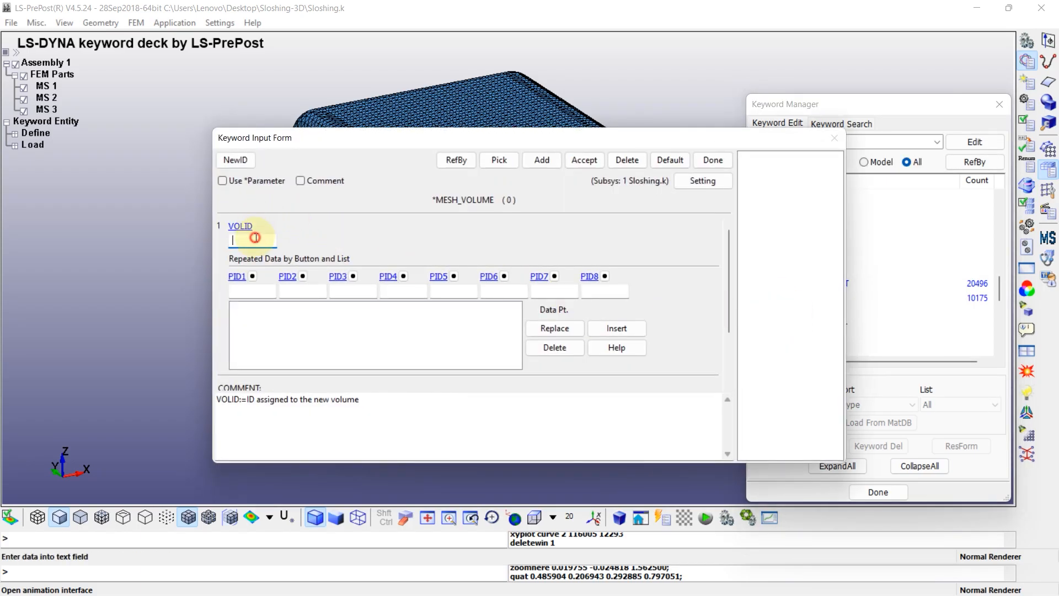
# Assign parts 1 and 2 as PID1 and PID2 of the mesh volume, insert the data row, accept the card and close the form
pyautogui.click(251, 277)
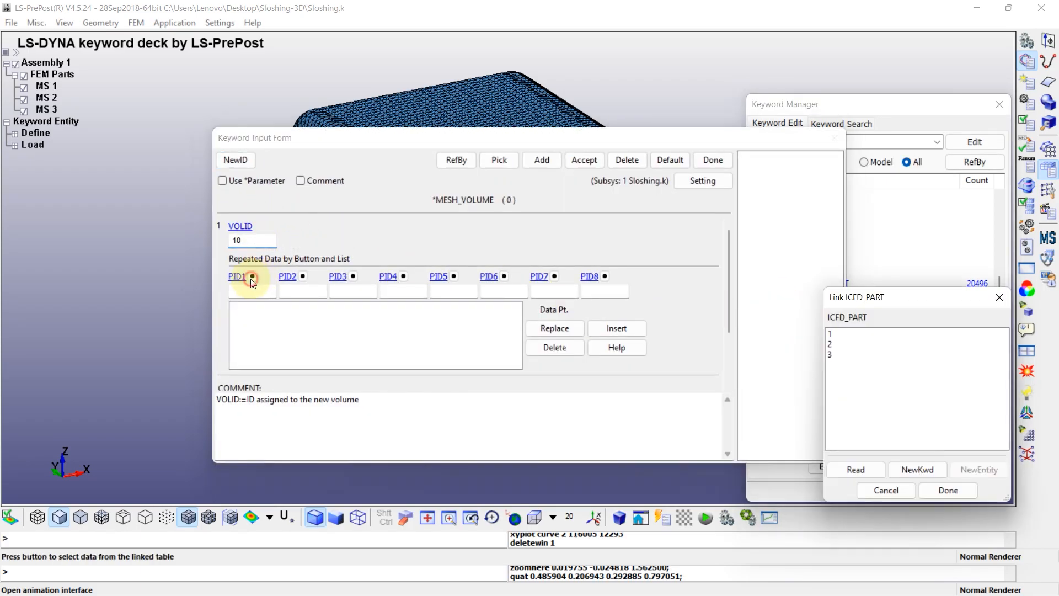
pyautogui.doubleClick(836, 336)
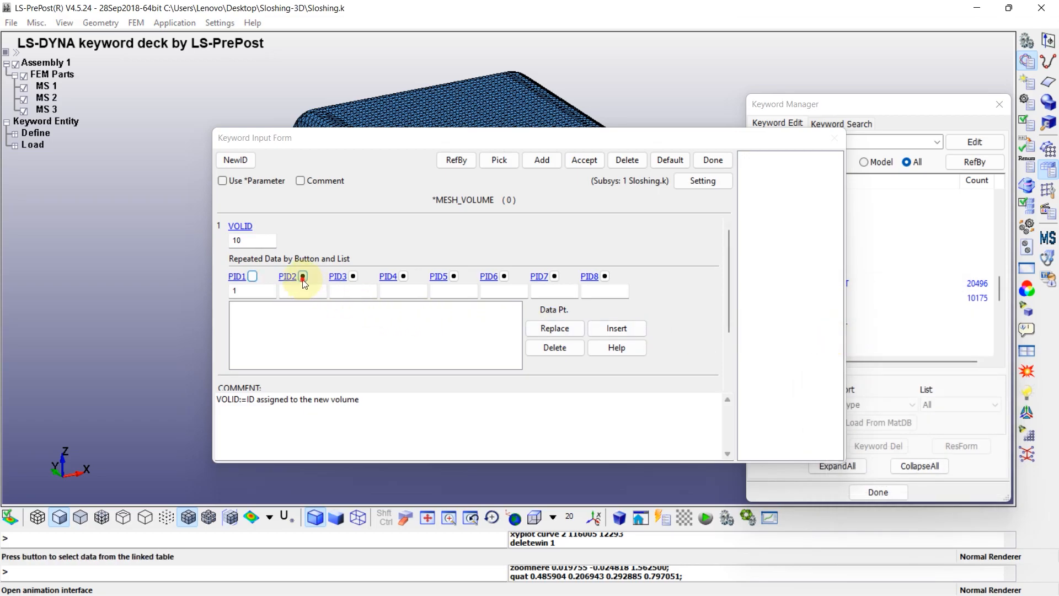
pyautogui.click(301, 276)
pyautogui.doubleClick(834, 346)
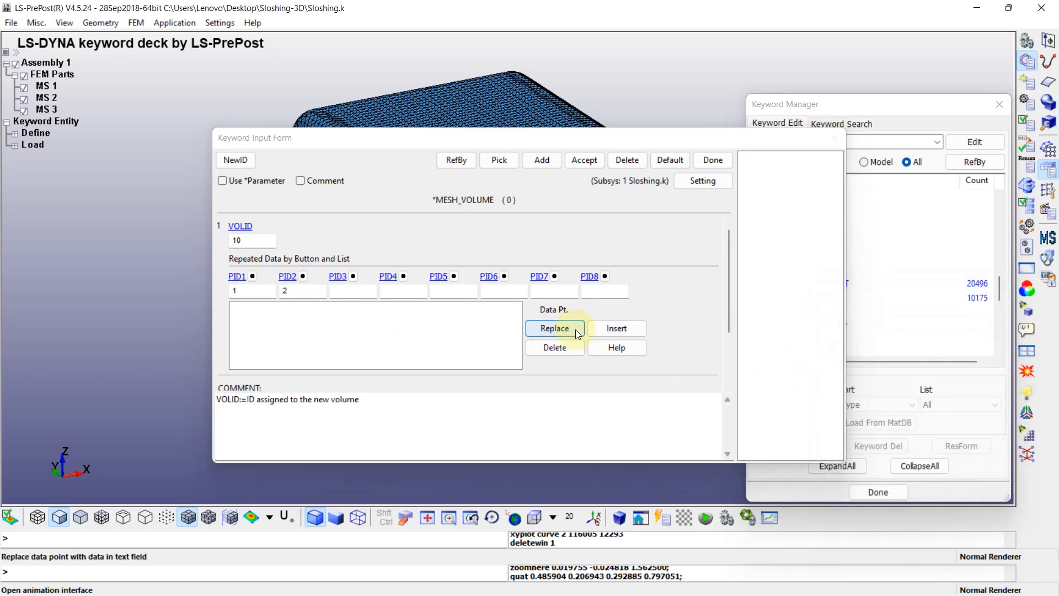
pyautogui.click(618, 328)
pyautogui.click(582, 160)
pyautogui.click(714, 160)
# Create a MESH_INTERF card for mesh volume 10 with part 3 as PID1, insert the data row, accept it and close the form
pyautogui.scroll(1, 809, 264)
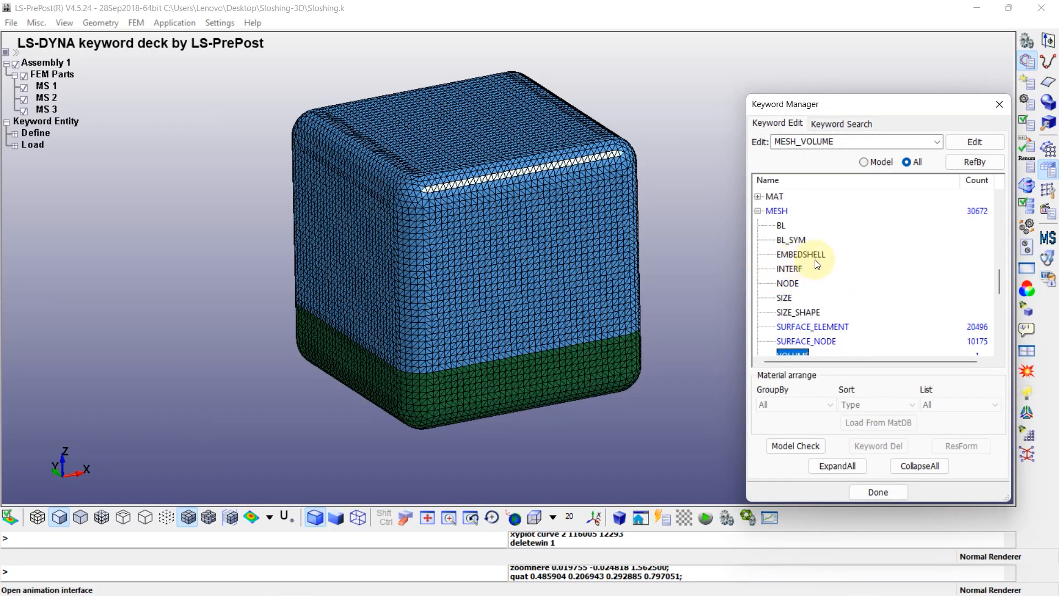
pyautogui.click(790, 270)
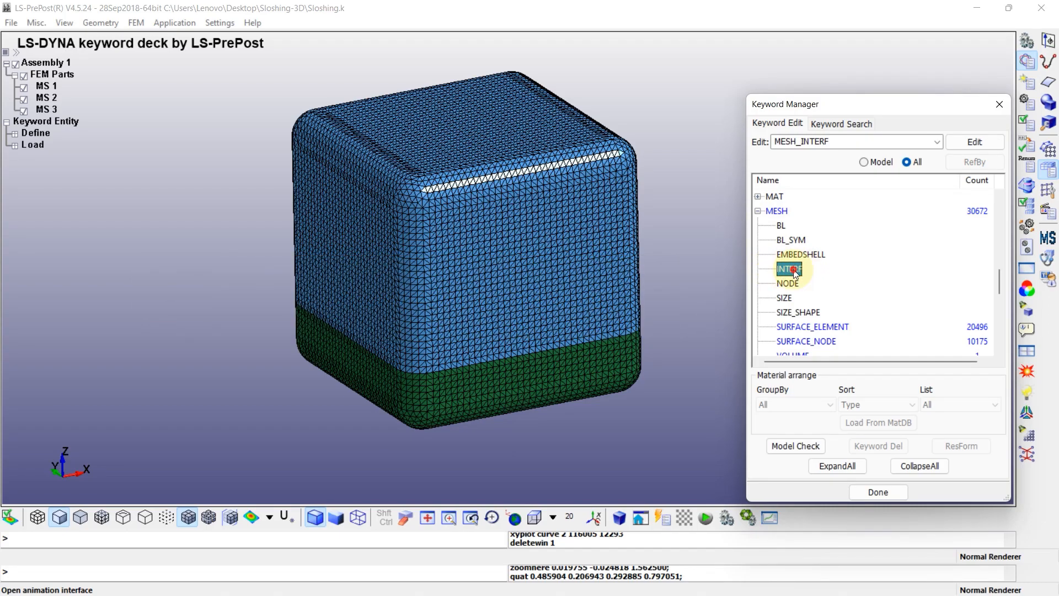
pyautogui.doubleClick(788, 269)
pyautogui.click(240, 226)
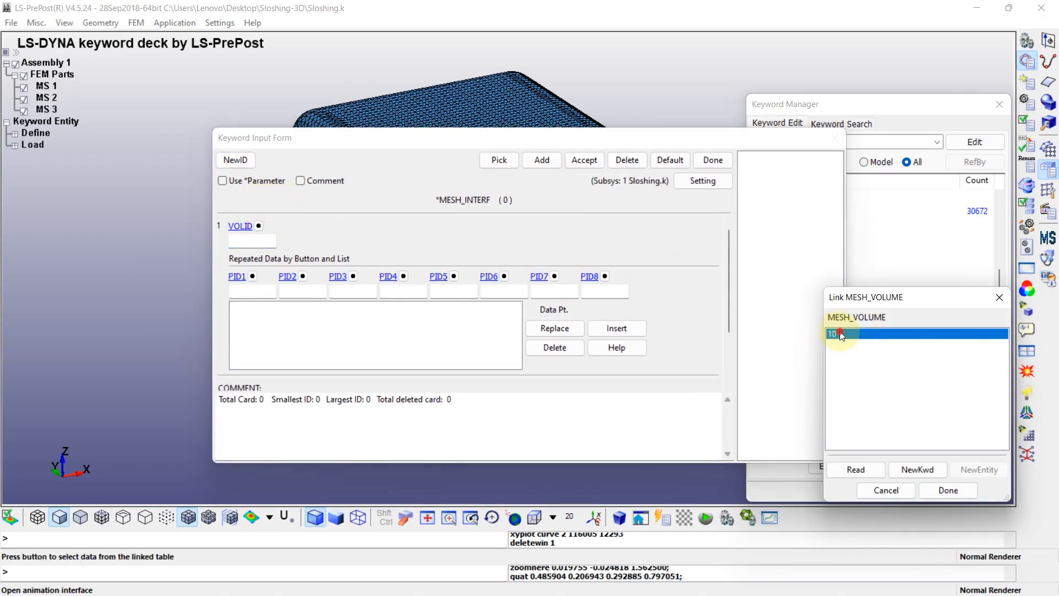
pyautogui.doubleClick(828, 332)
pyautogui.click(243, 277)
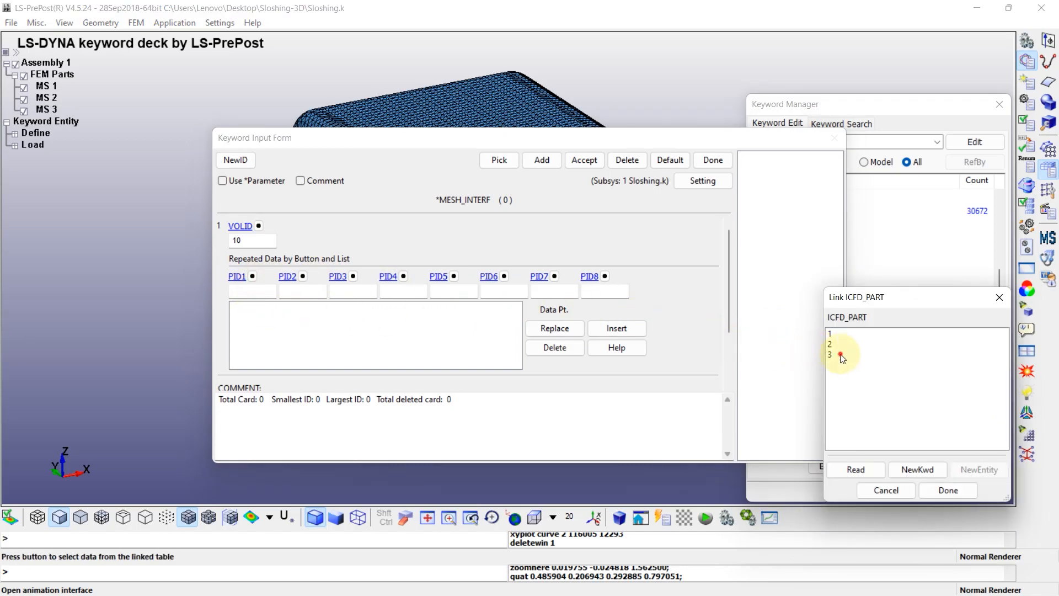
pyautogui.doubleClick(777, 340)
pyautogui.click(616, 328)
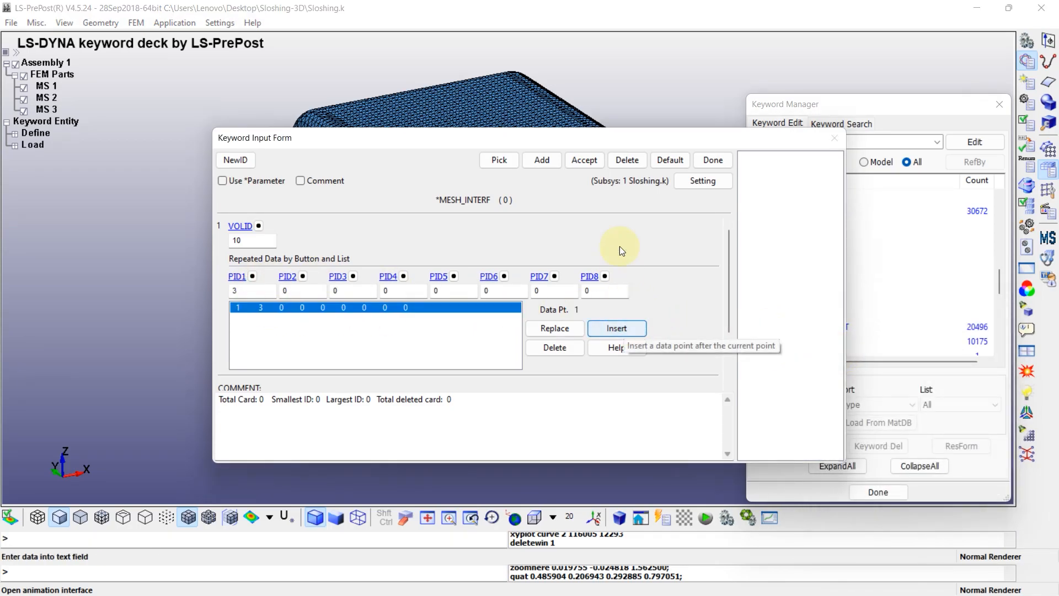
pyautogui.click(584, 160)
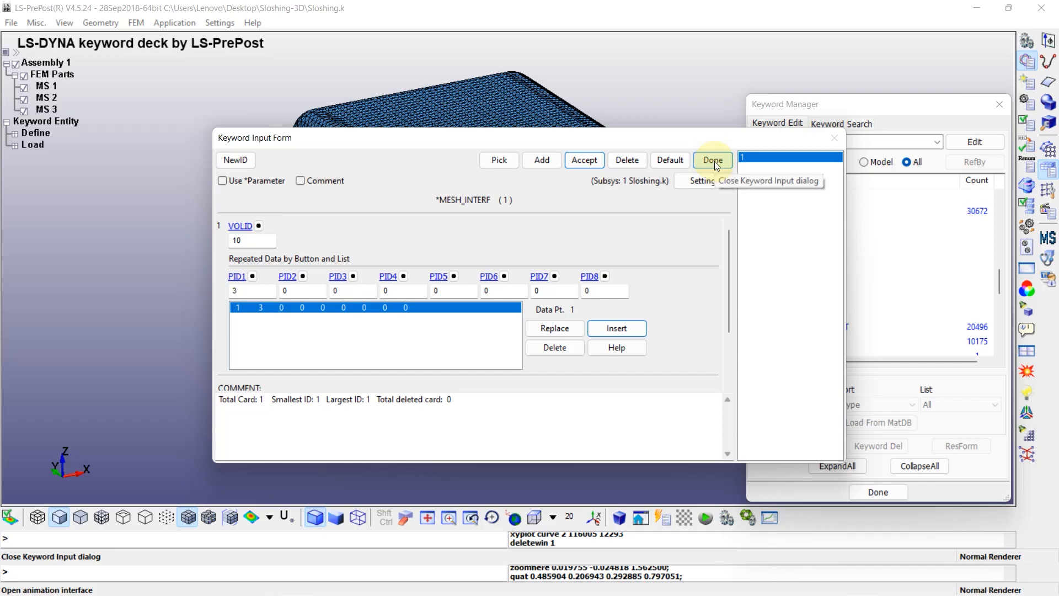
pyautogui.click(714, 161)
# Create a DATABASE_BINARY_D3PLOT card with an output interval DT of 0.02, then accept it and close the form
pyautogui.click(761, 212)
pyautogui.scroll(6, 773, 242)
pyautogui.click(759, 225)
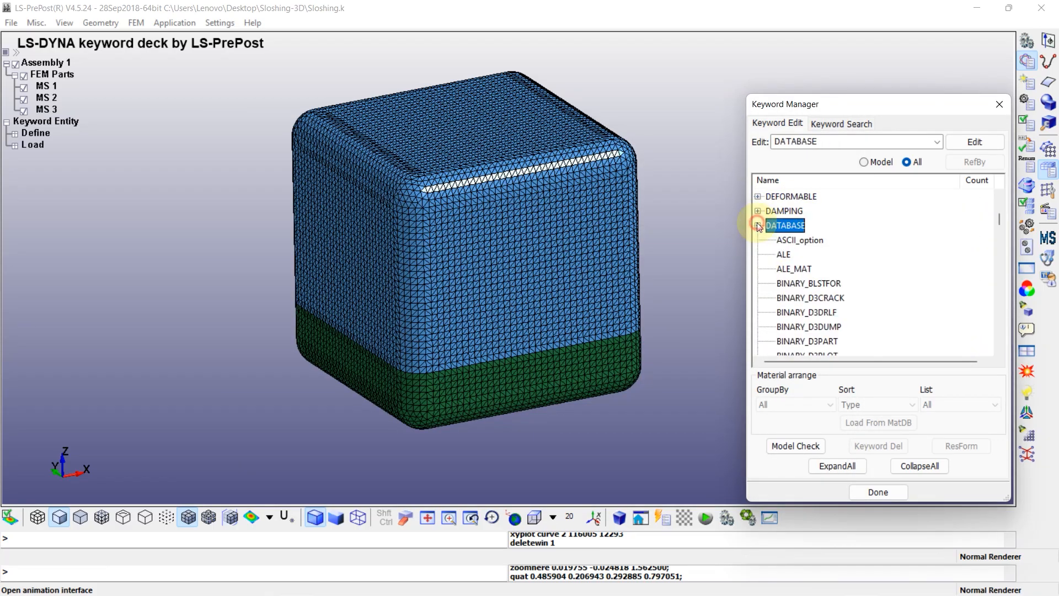
pyautogui.scroll(-1, 796, 300)
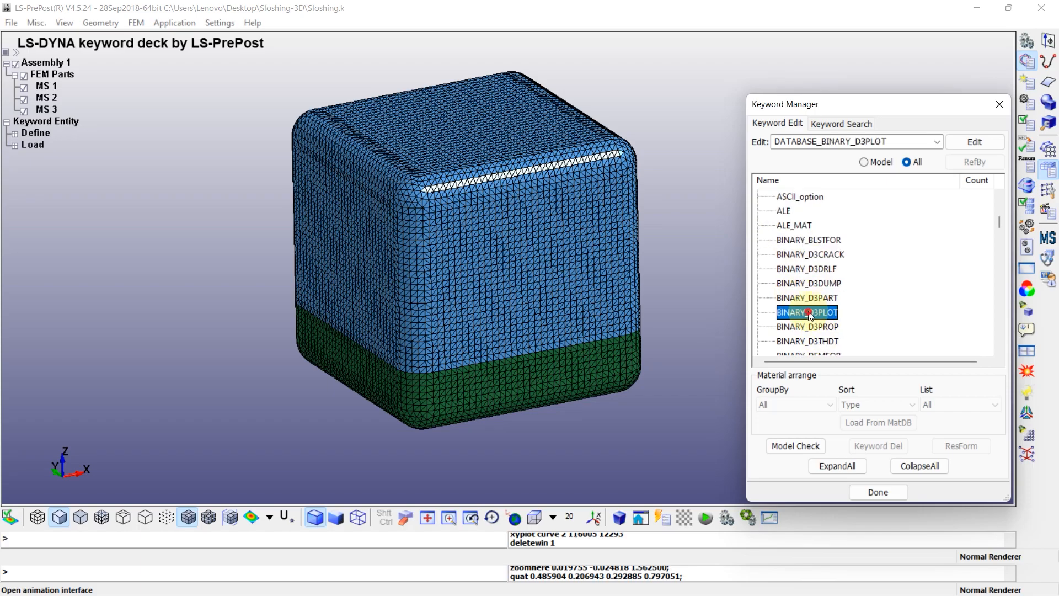
pyautogui.doubleClick(815, 312)
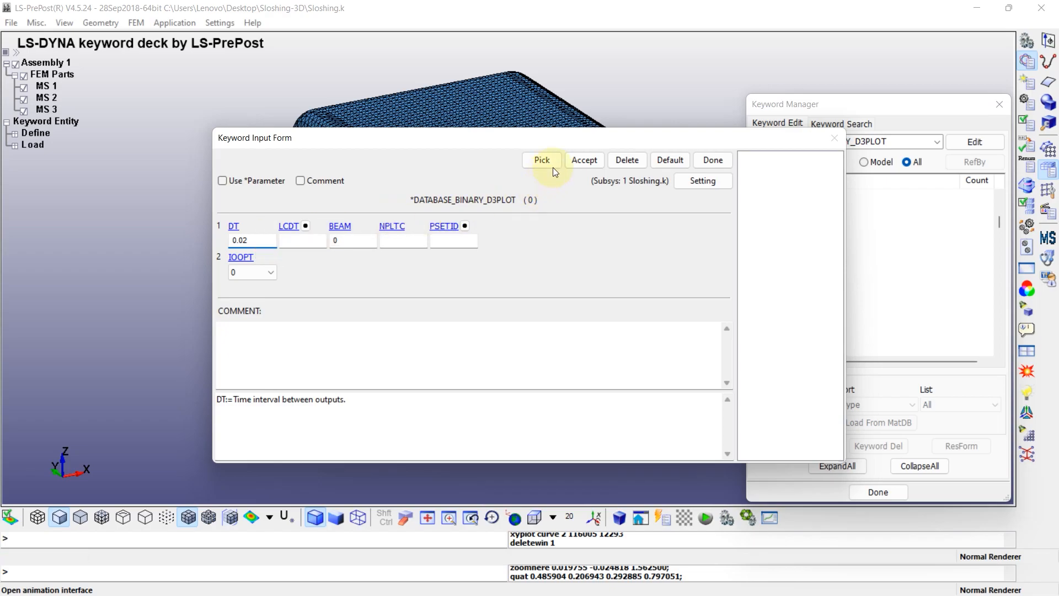
pyautogui.click(584, 160)
pyautogui.click(713, 160)
# Limit the keyword list to those used in the model and expand the DATABASE group to review its entries
pyautogui.scroll(1, 763, 243)
pyautogui.click(758, 226)
pyautogui.click(863, 161)
pyautogui.click(758, 196)
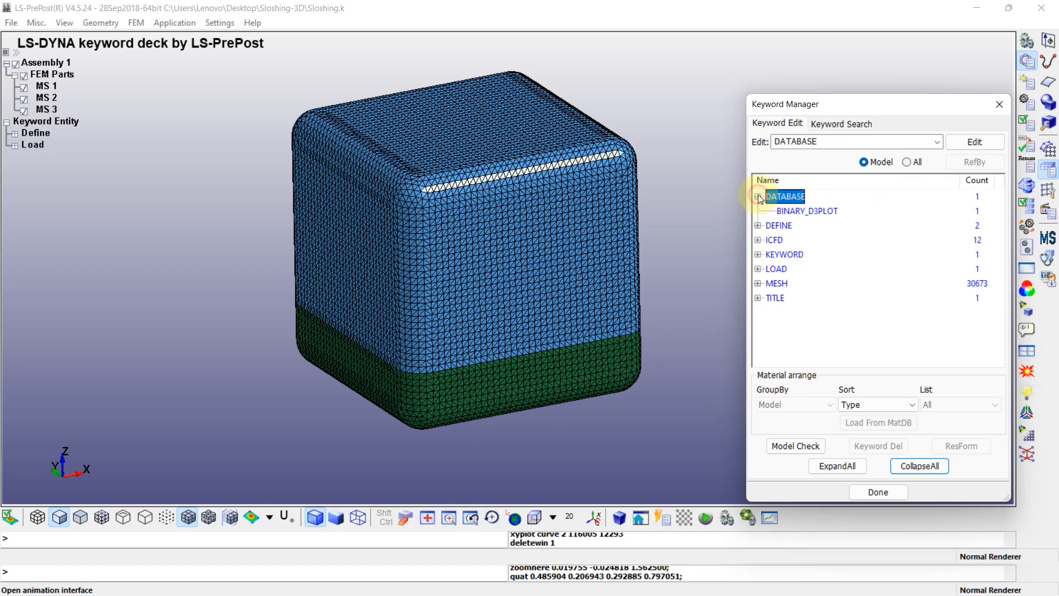
# Expand all keyword groups to review the model's entries, collapse them again and close the keyword manager
pyautogui.click(863, 466)
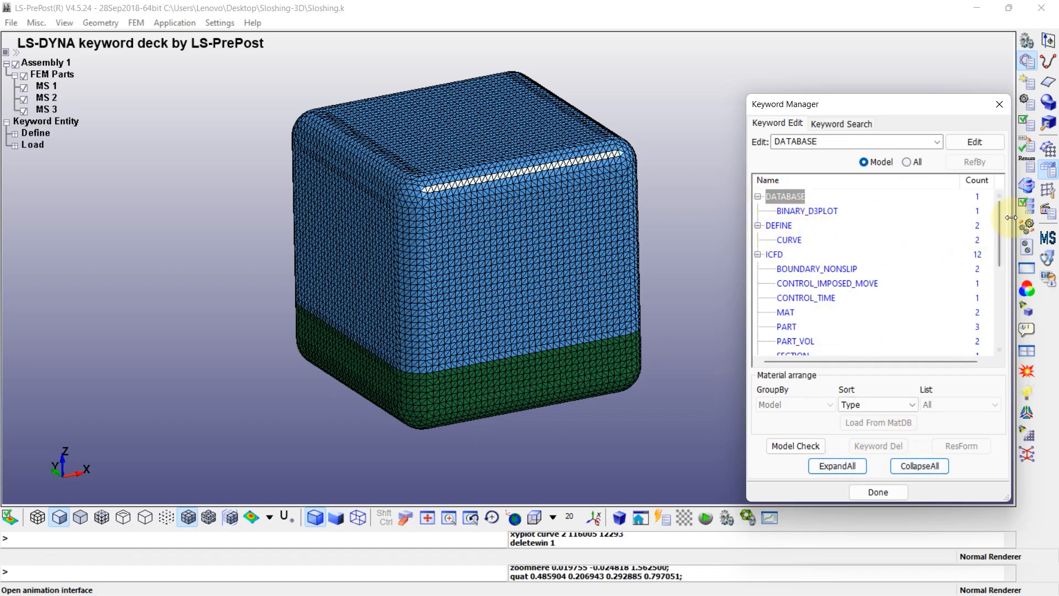
pyautogui.scroll(-3, 998, 220)
pyautogui.moveTo(997, 237); pyautogui.dragTo(993, 215)
pyautogui.click(925, 465)
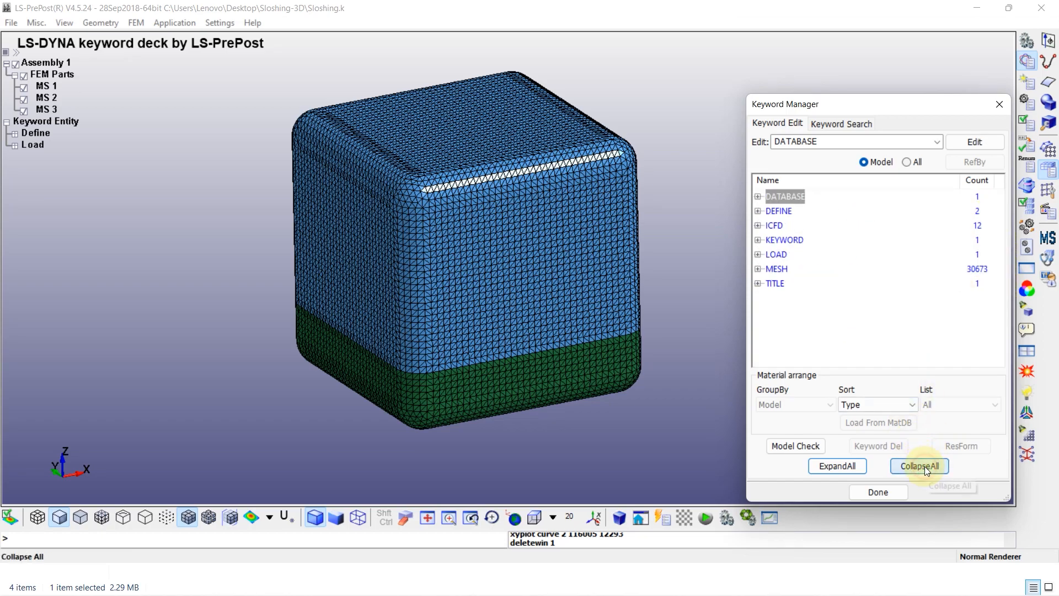
pyautogui.click(880, 491)
# Save the keyword file with output version V971_R10, overwriting the existing Sloshing.k
pyautogui.click(11, 23)
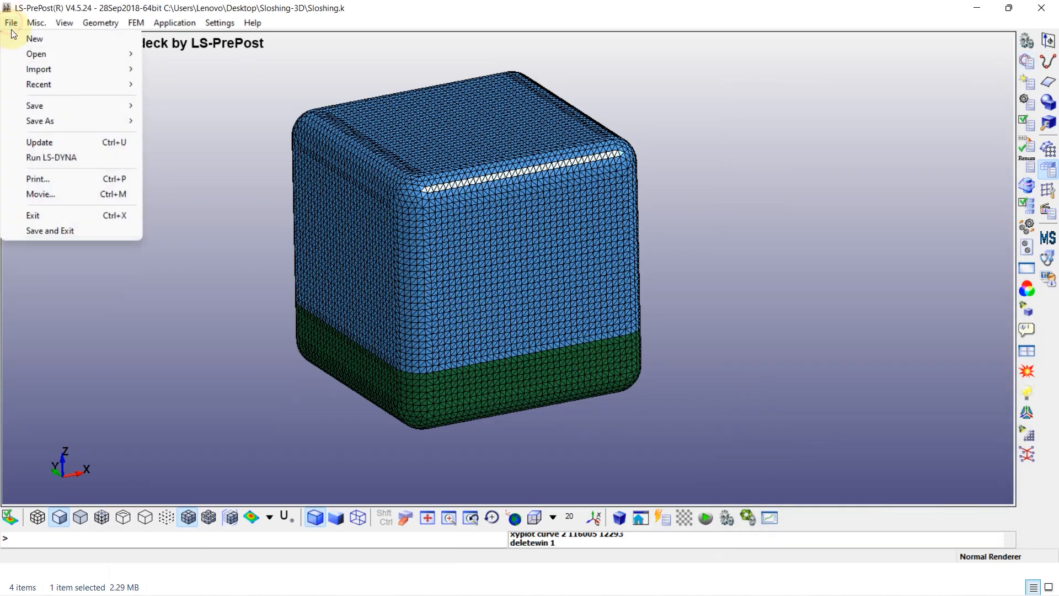
pyautogui.moveTo(45, 107)
pyautogui.click(176, 103)
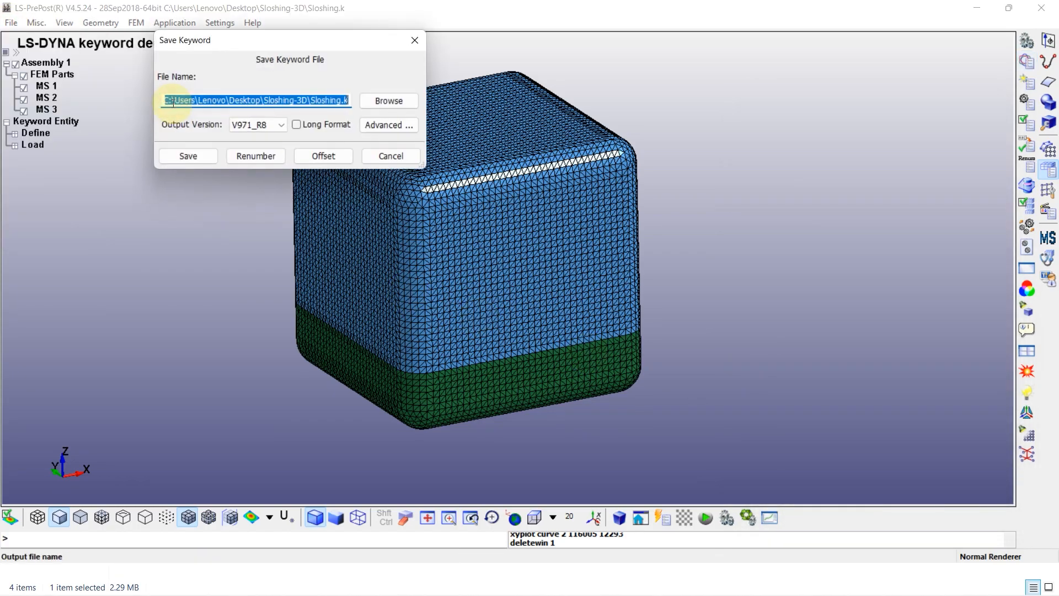
pyautogui.click(262, 125)
pyautogui.click(262, 222)
pyautogui.click(188, 157)
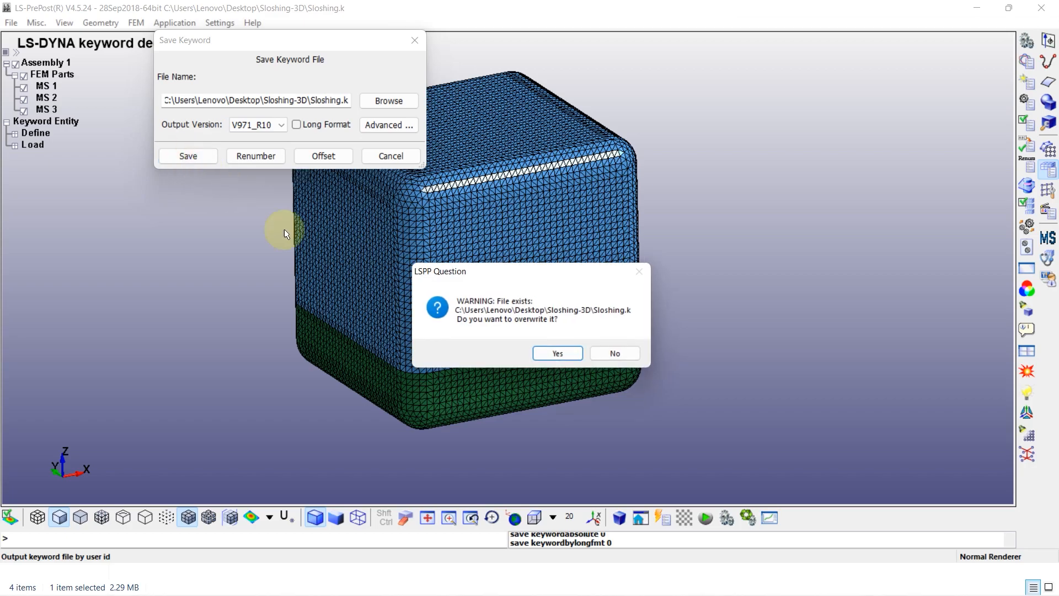
pyautogui.click(557, 353)
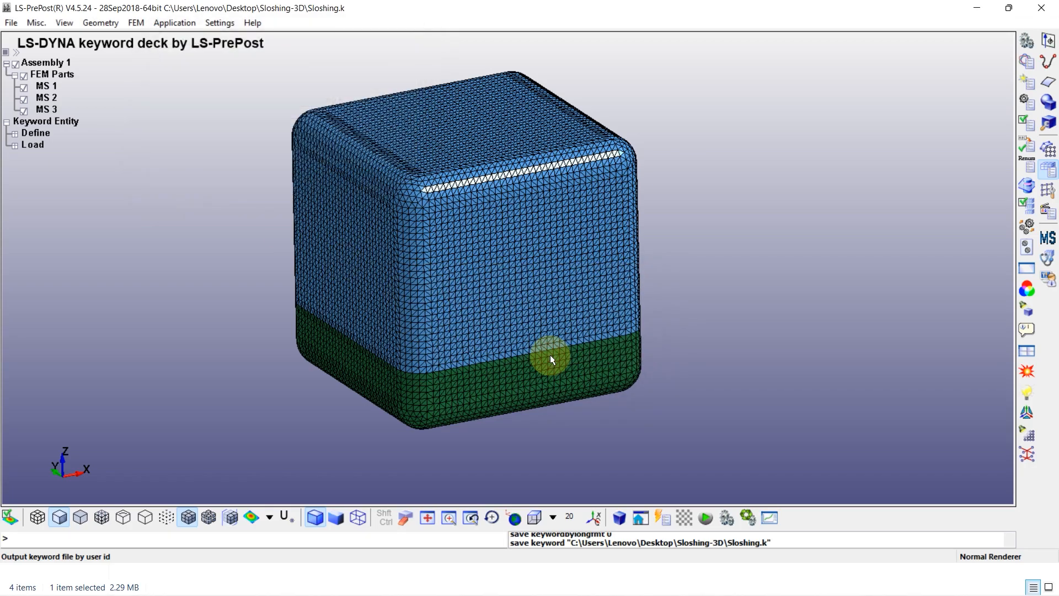
# Switch to LS-DYNA Program Manager, run Sloshing.k with 8 CPUs and 100m memory, and close the solver window once the analysis ends
pyautogui.click(1043, 7)
pyautogui.click(973, 9)
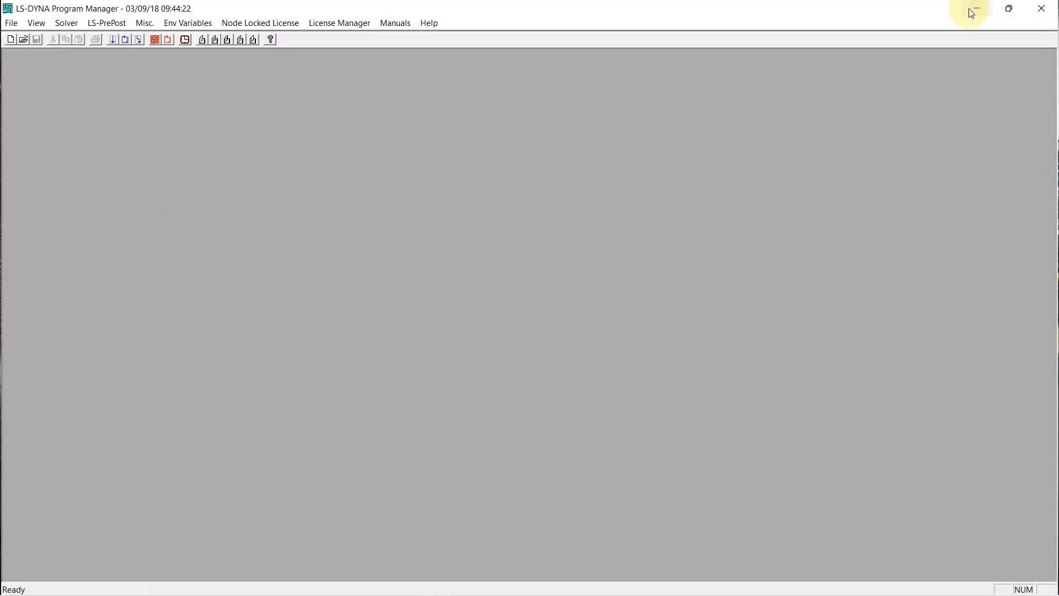
pyautogui.click(112, 39)
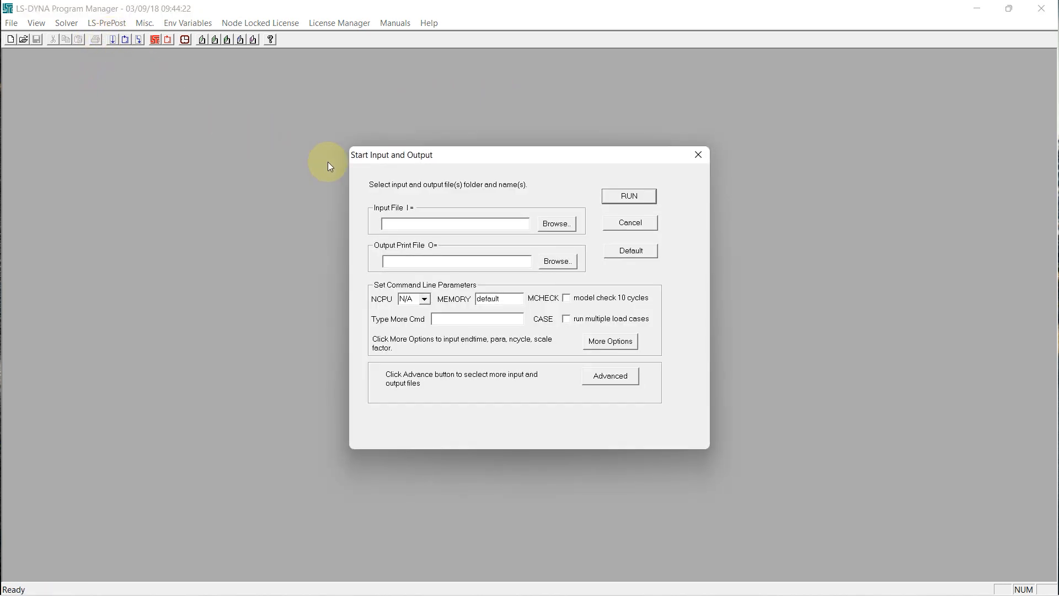
pyautogui.click(563, 225)
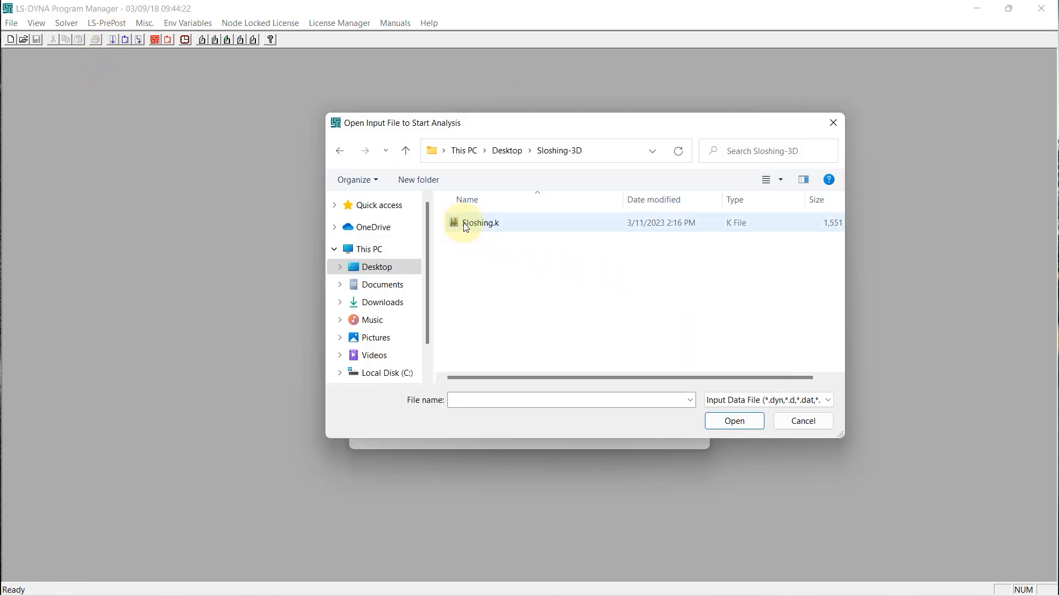
pyautogui.click(478, 226)
pyautogui.click(735, 421)
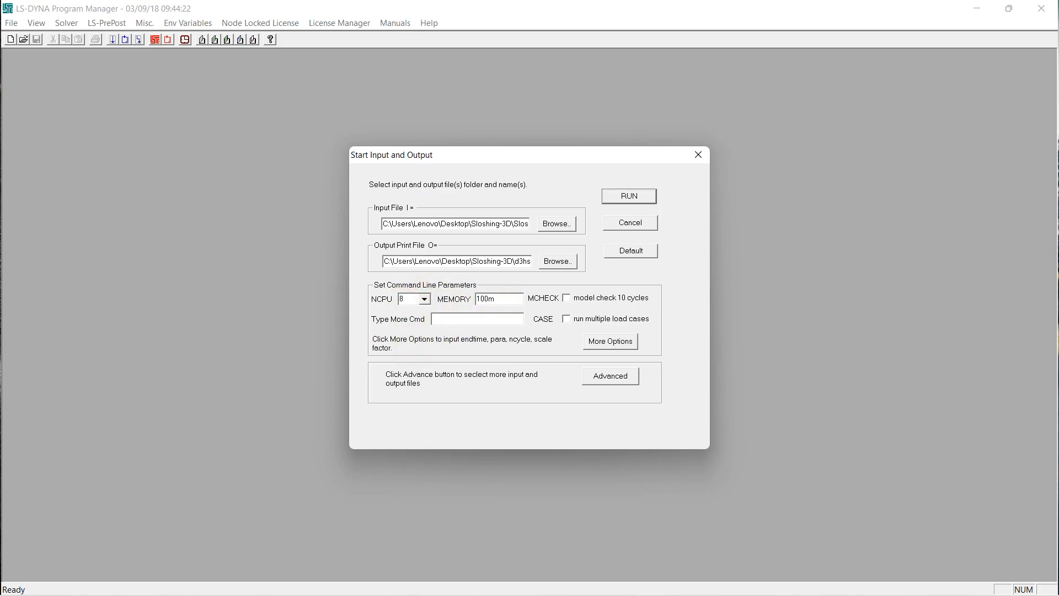
pyautogui.click(613, 200)
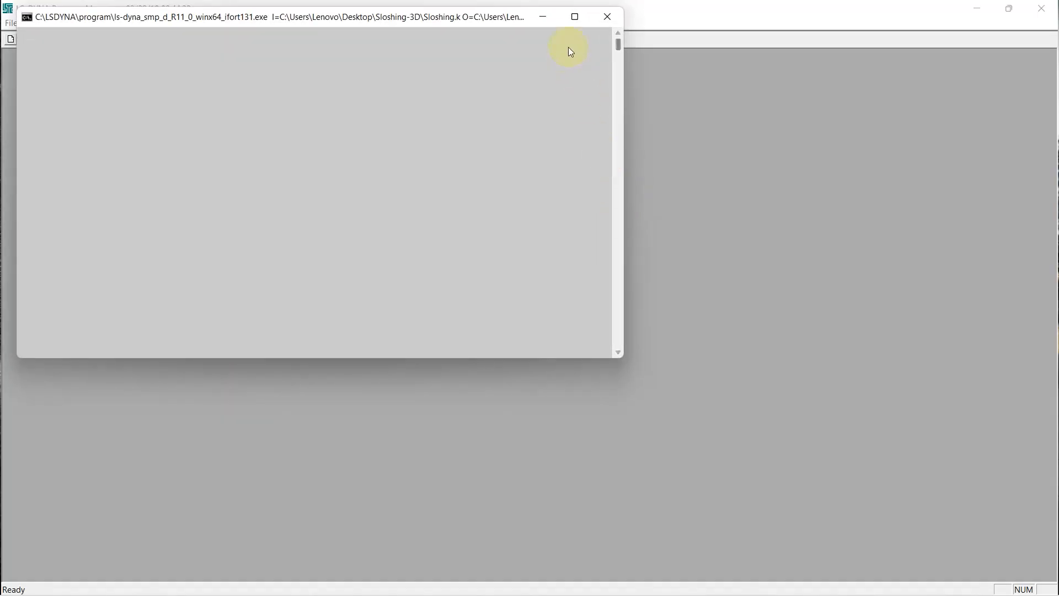
pyautogui.click(570, 15)
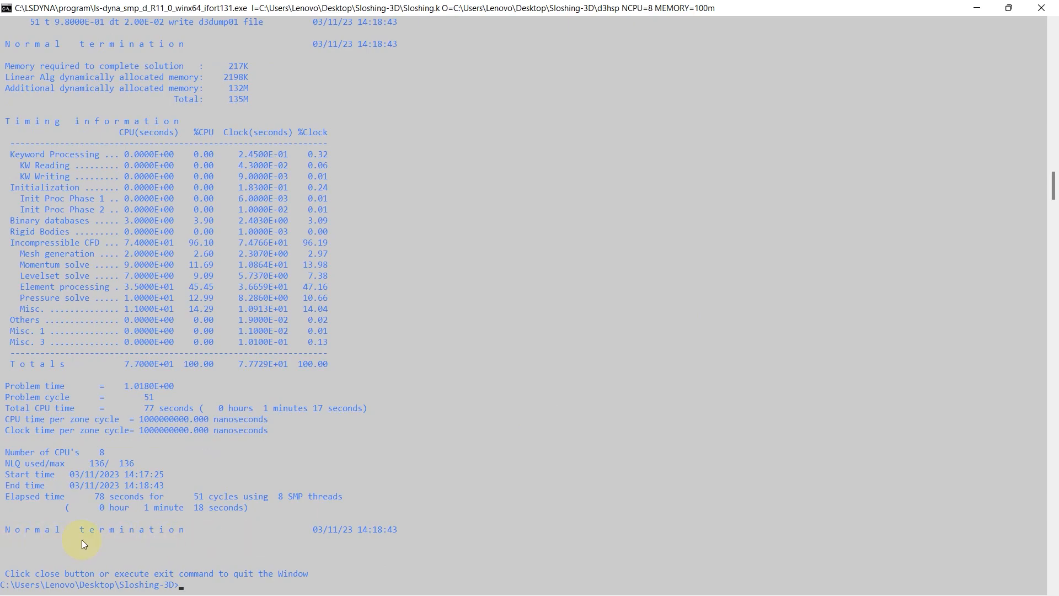
pyautogui.click(1042, 6)
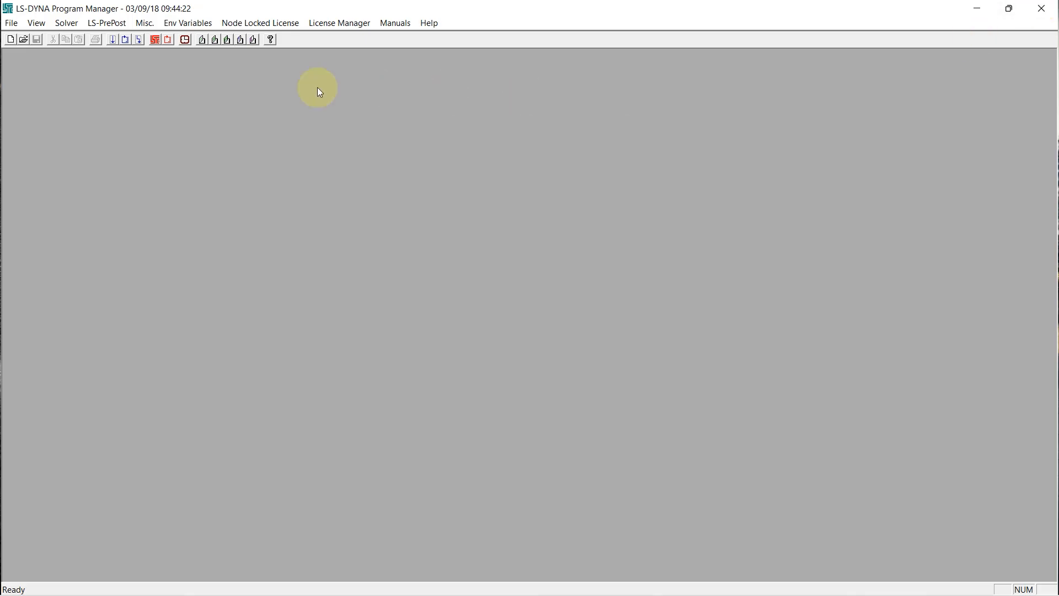
# Start LS-PrePost and open the binary plot file d3plot from the Sloshing-3D folder
pyautogui.click(155, 40)
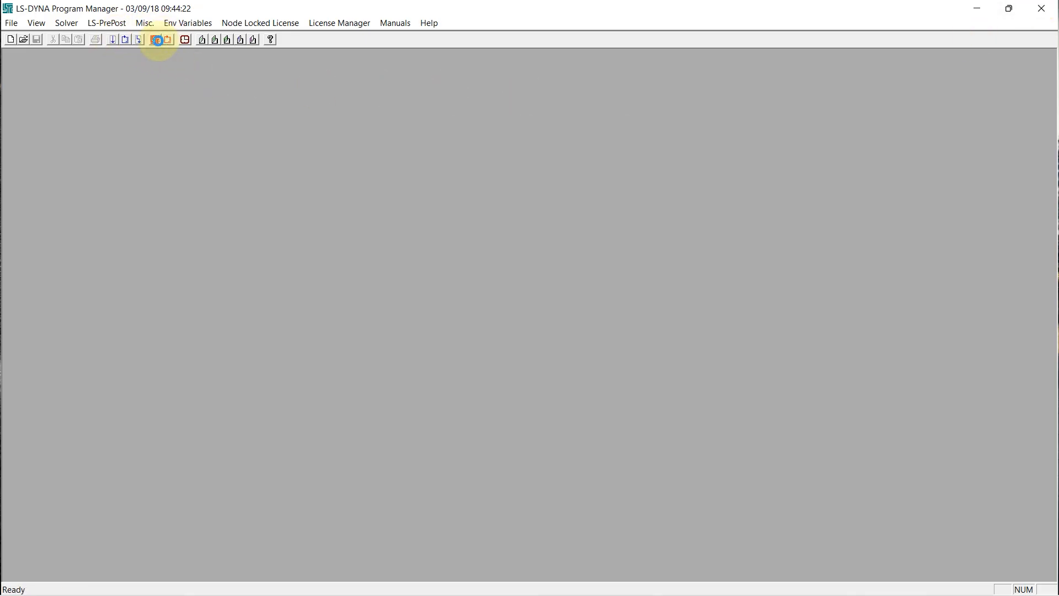
pyautogui.click(513, 377)
pyautogui.click(11, 23)
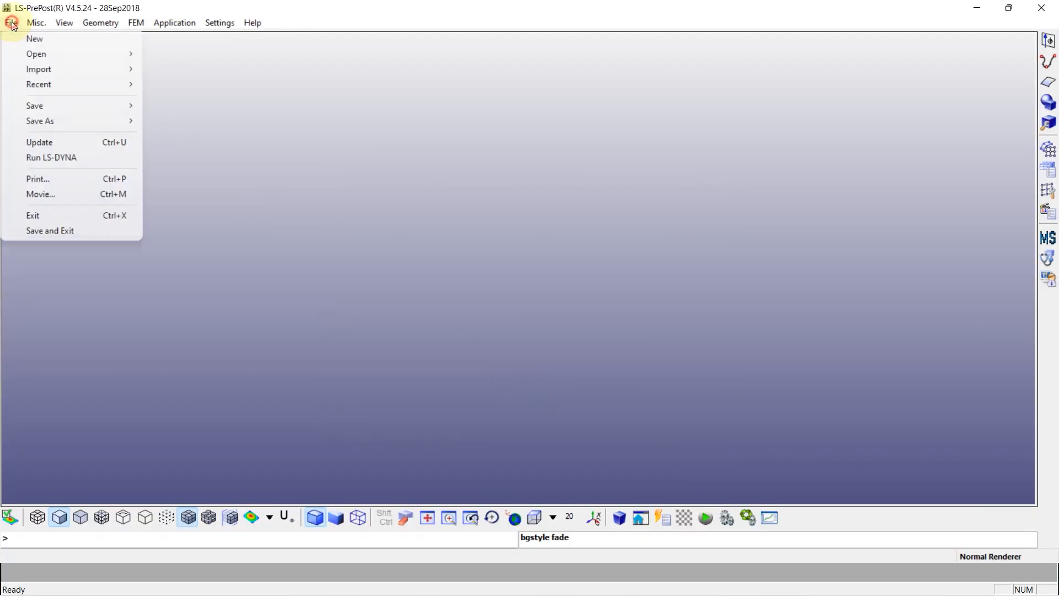
pyautogui.moveTo(56, 53)
pyautogui.click(186, 58)
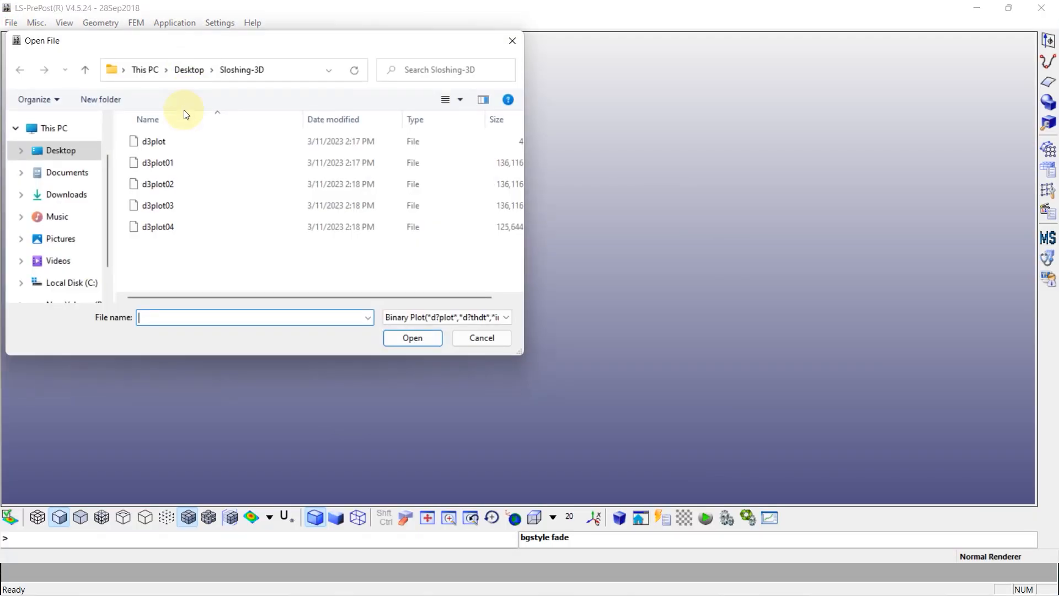
pyautogui.click(157, 141)
pyautogui.click(413, 338)
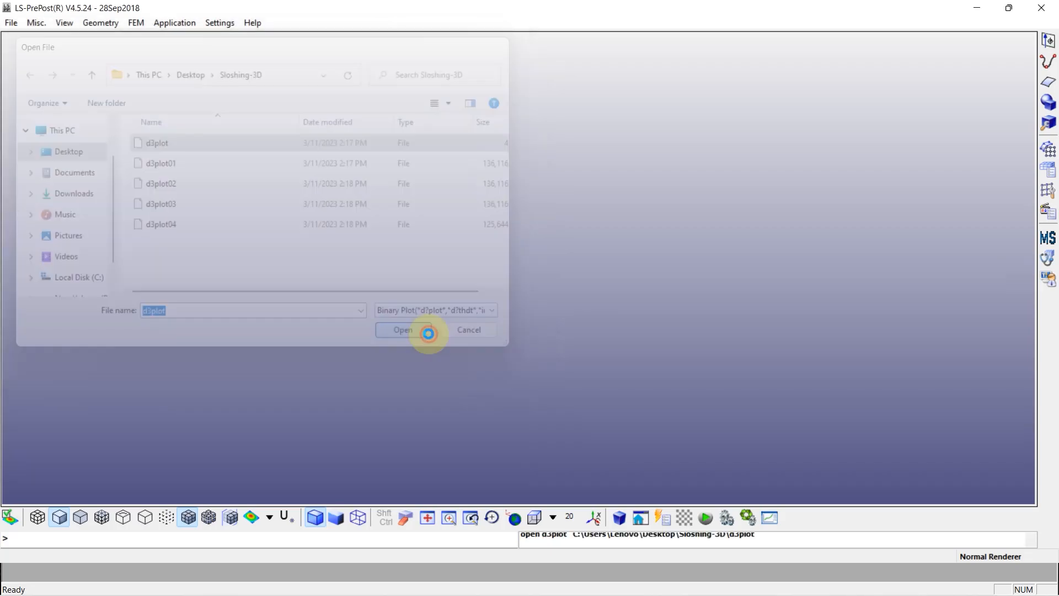
# Show the results in isometric view and hide the MS_SHELL_GROUP objects, keeping the solid volume cfd_bdry_0003_10 displayed
pyautogui.click(763, 517)
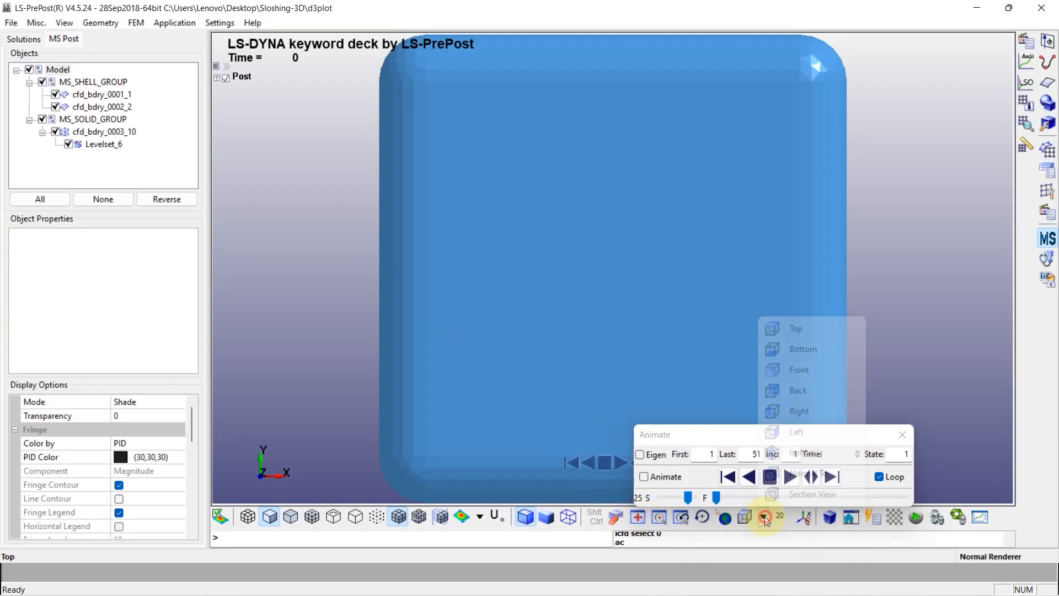
pyautogui.click(800, 452)
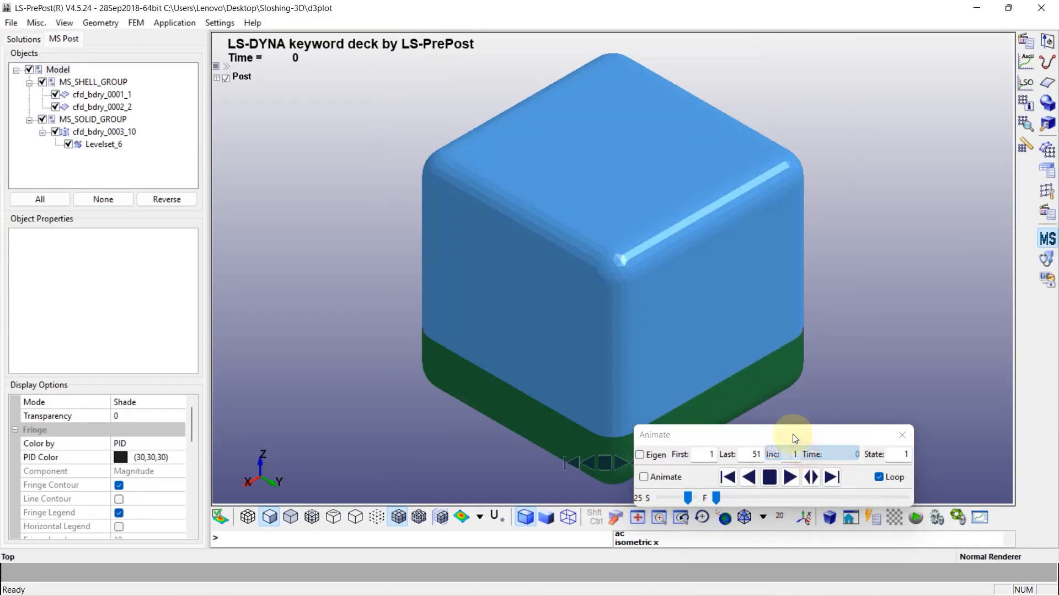
pyautogui.click(43, 82)
pyautogui.click(56, 132)
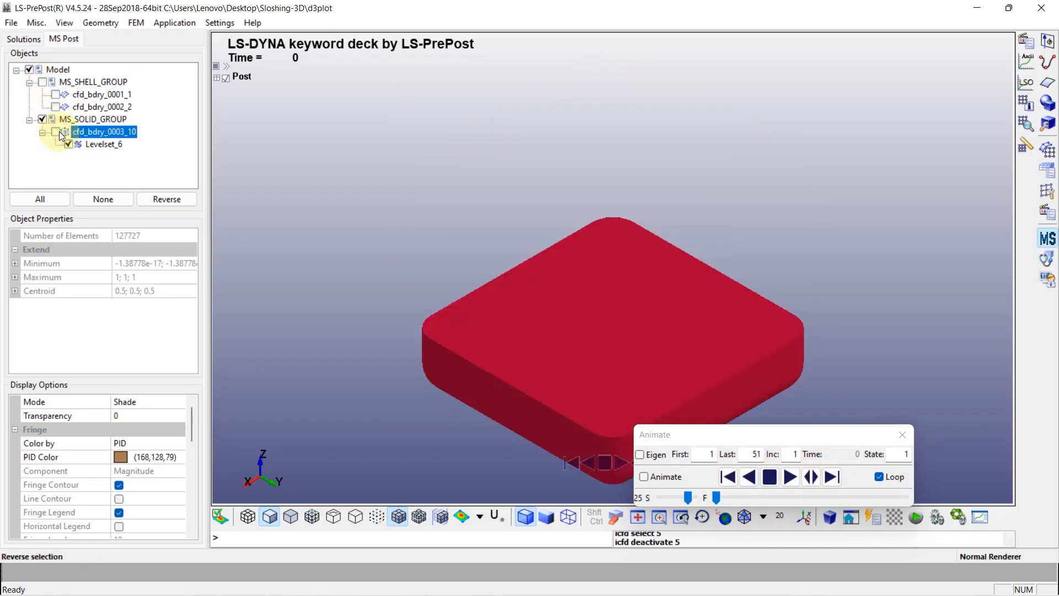
pyautogui.click(56, 132)
# Set the display mode of the solid volume cfd_bdry_0003_10 to Grid
pyautogui.rightClick(90, 132)
pyautogui.press('Escape')
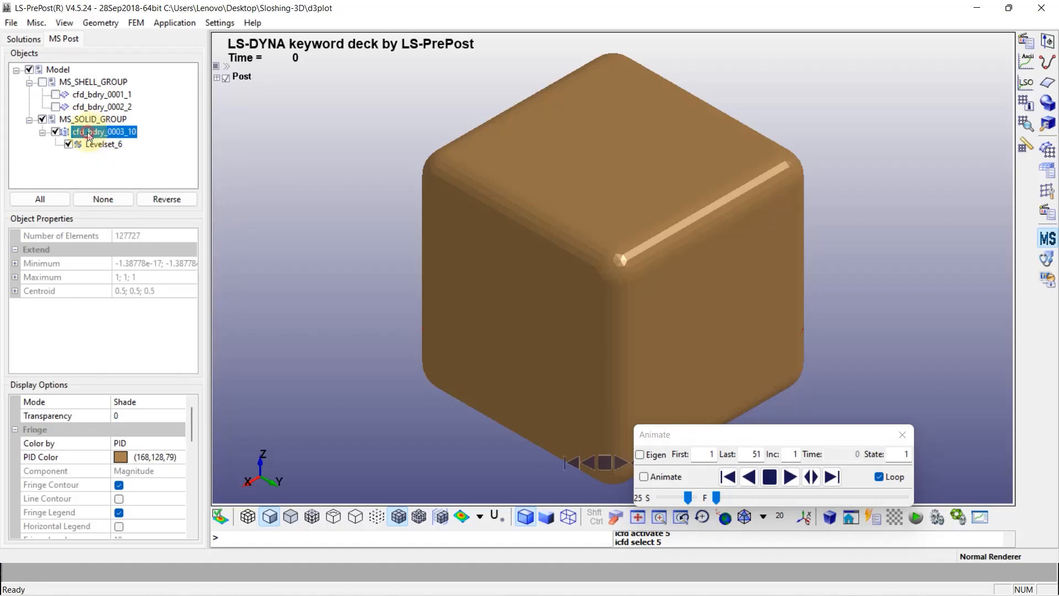
pyautogui.click(169, 405)
pyautogui.click(177, 402)
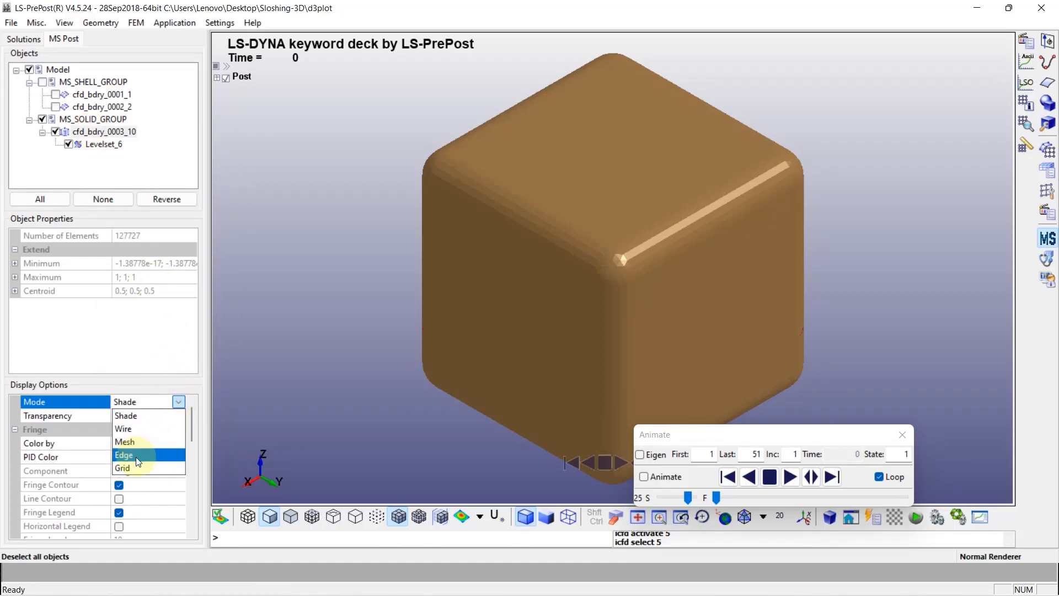
pyautogui.click(161, 468)
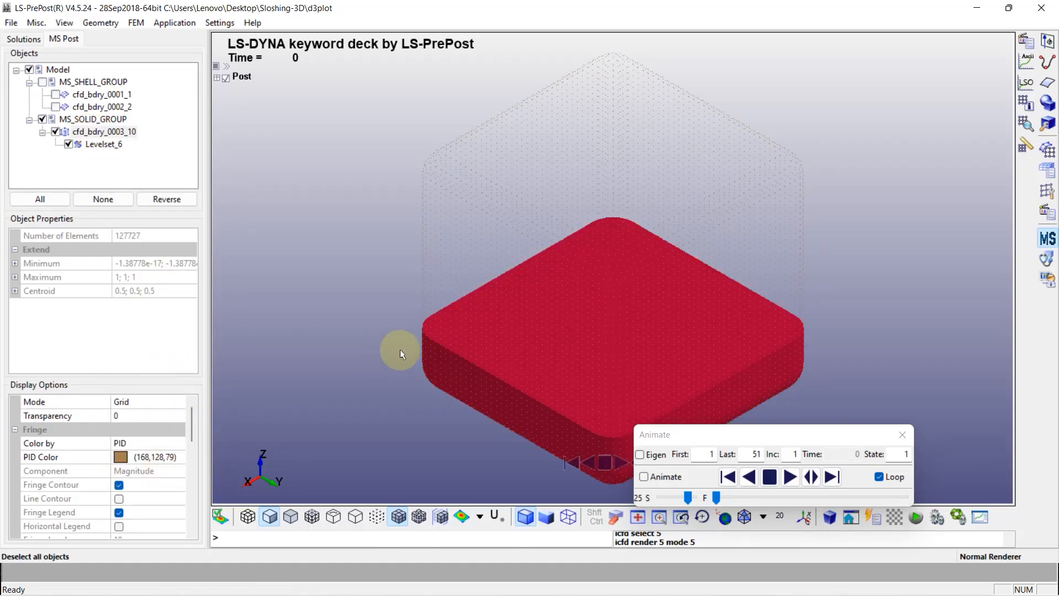
# Change the background to plain, then play the sloshing animation forward and stop it
pyautogui.keyDown('shift'); pyautogui.moveTo(379, 297); pyautogui.dragTo(433, 286); pyautogui.keyUp('shift')
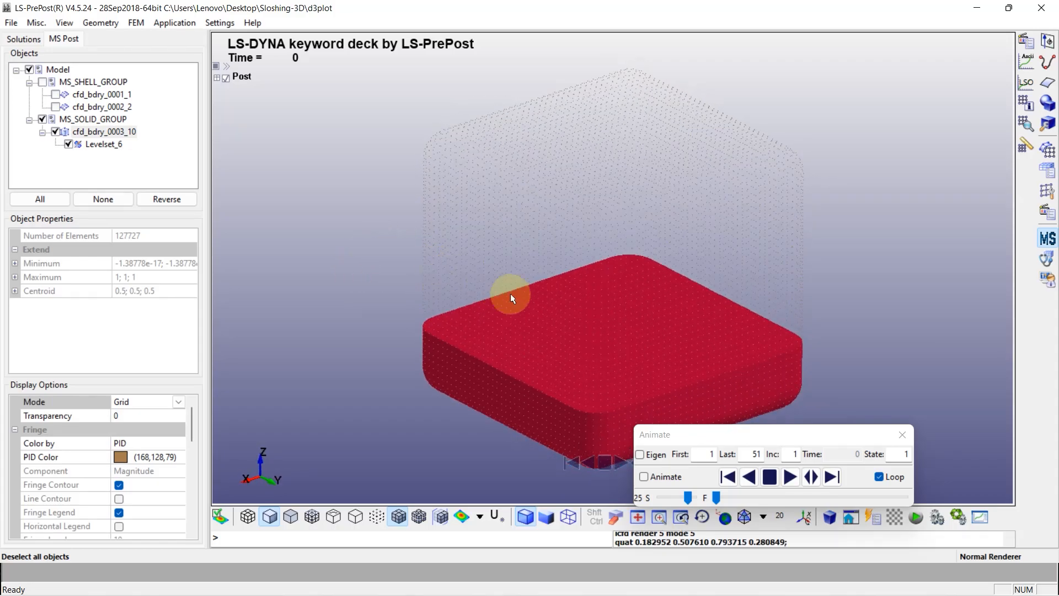
pyautogui.keyDown('shift'); pyautogui.moveTo(501, 290); pyautogui.dragTo(472, 280, button='middle'); pyautogui.keyUp('shift')
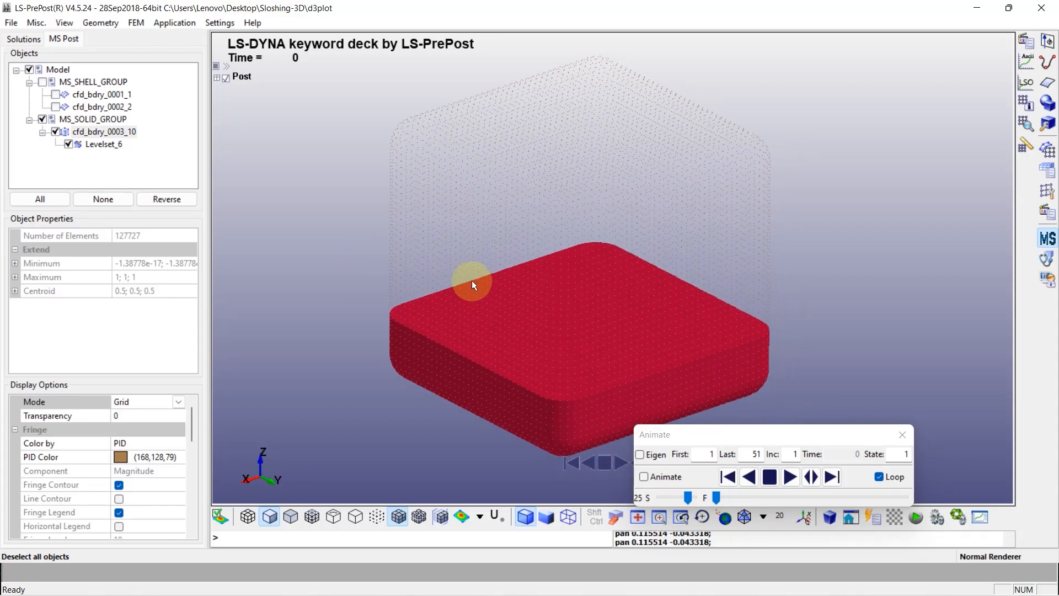
pyautogui.click(65, 23)
pyautogui.moveTo(110, 59)
pyautogui.click(237, 60)
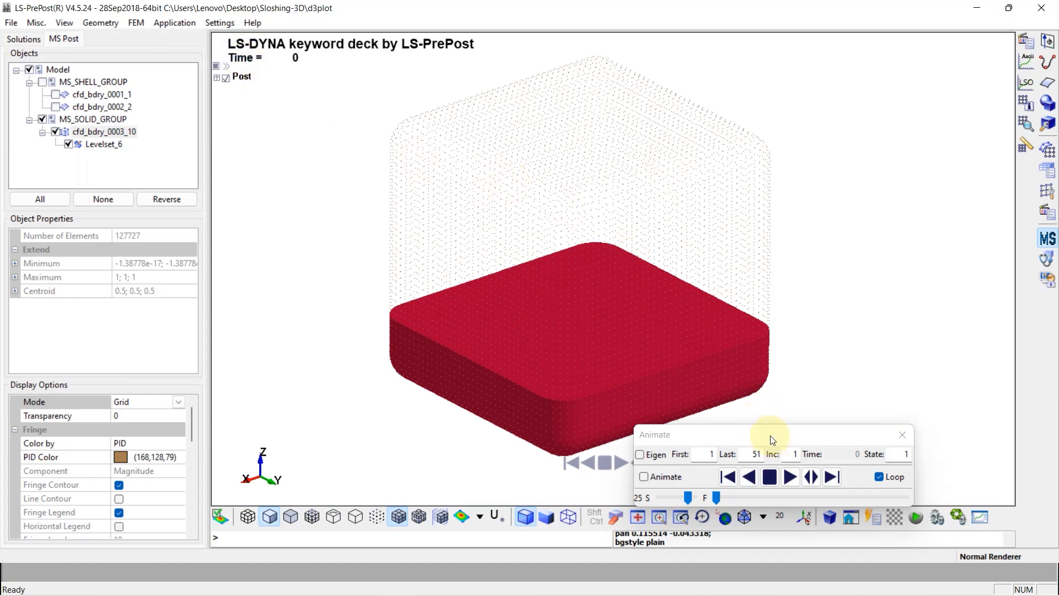
pyautogui.click(791, 478)
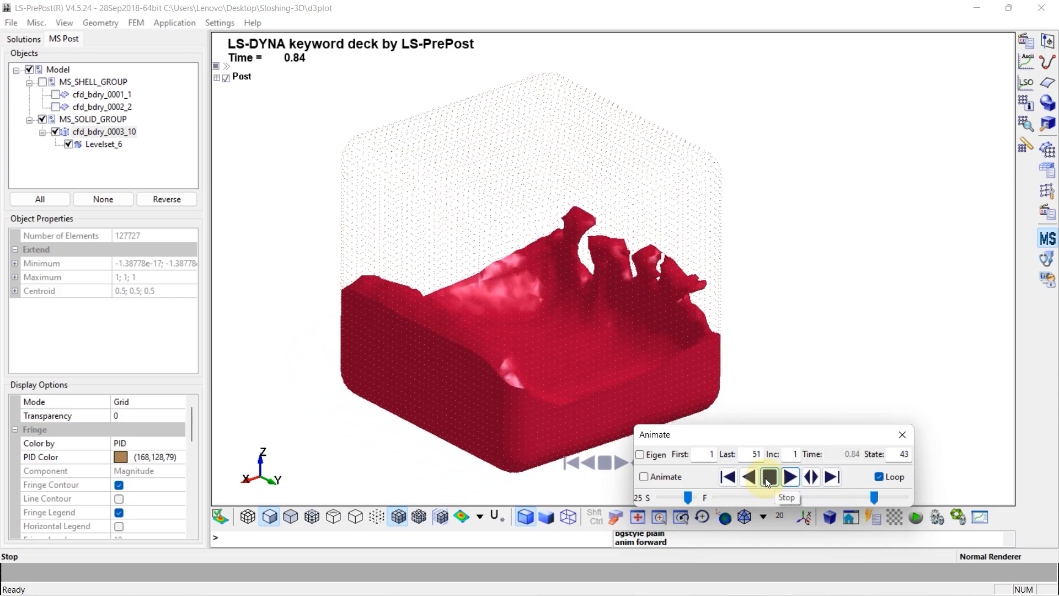
pyautogui.click(768, 481)
# Color the Levelset_6 surface by Fluid velocity and play the animation to examine it, then stop
pyautogui.click(97, 144)
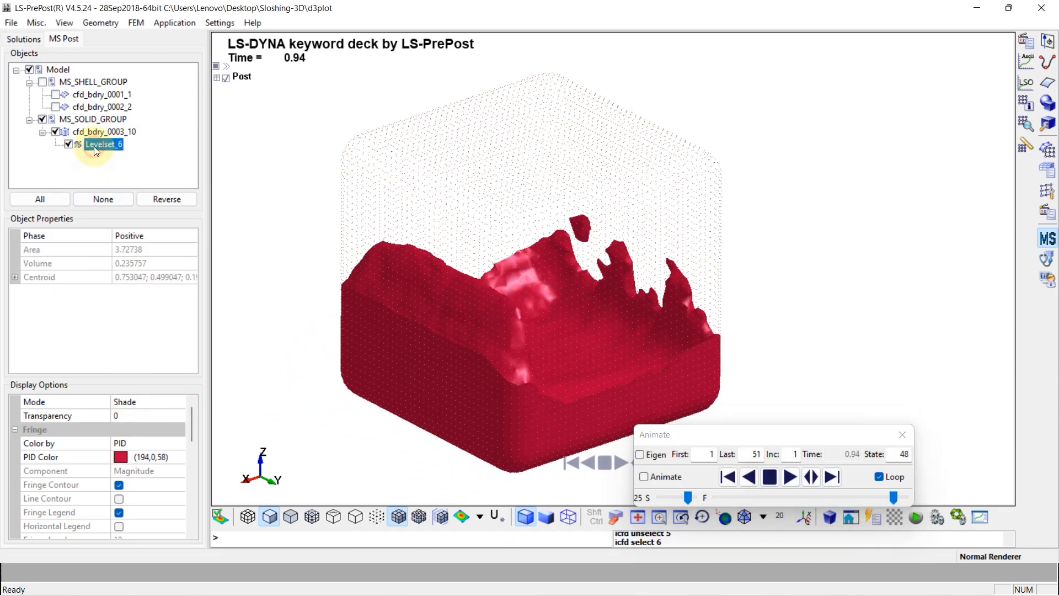
pyautogui.click(160, 443)
pyautogui.click(177, 443)
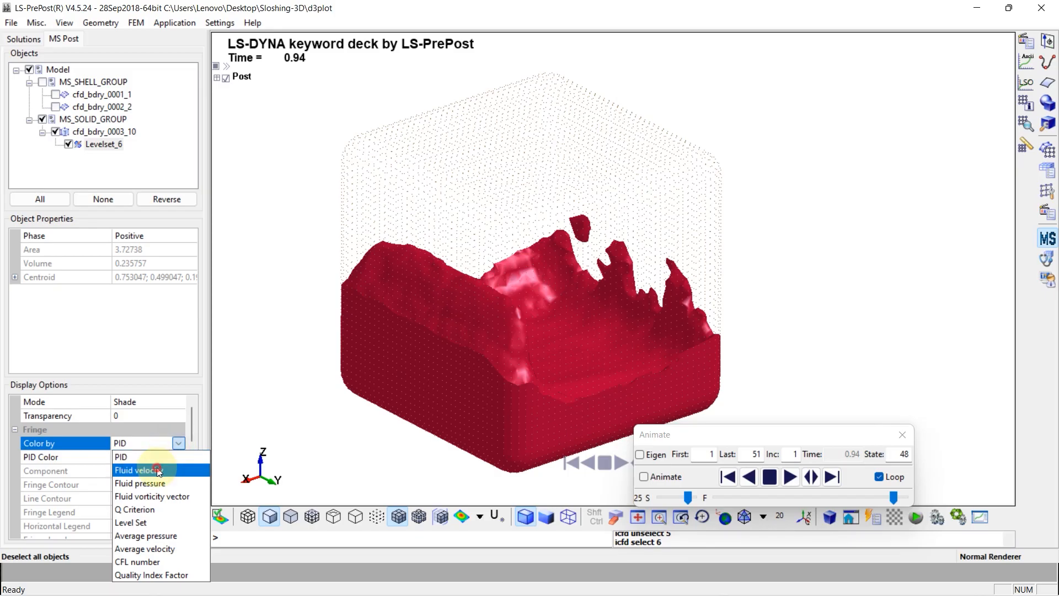
pyautogui.click(191, 466)
pyautogui.click(789, 478)
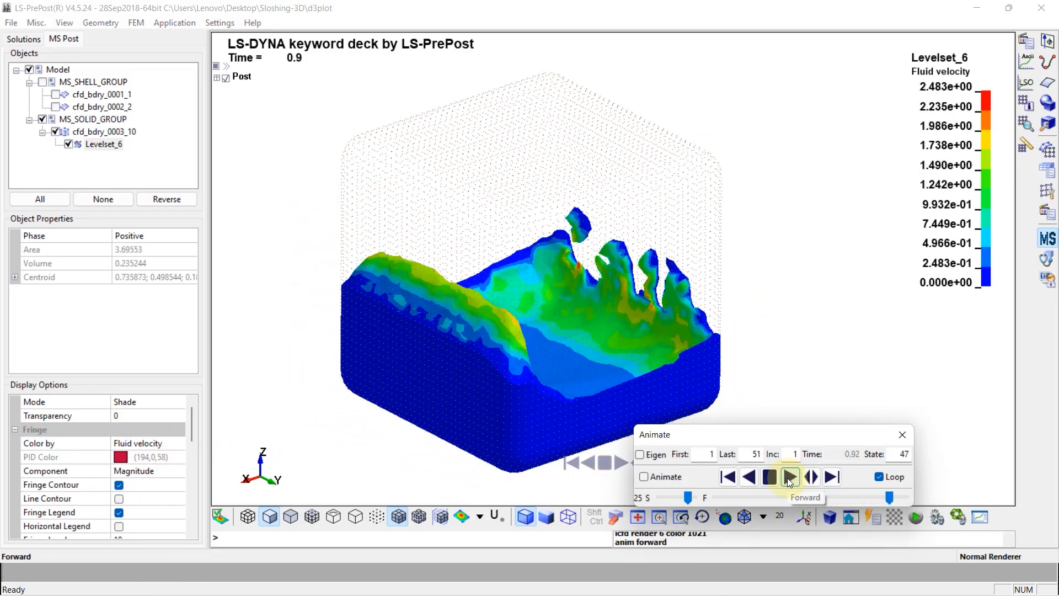
pyautogui.click(770, 477)
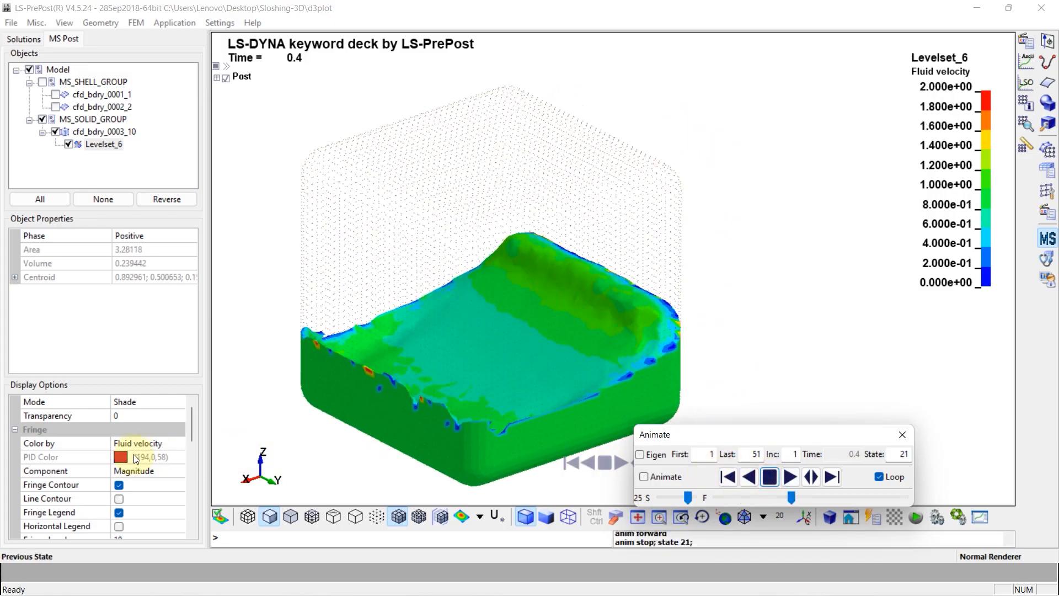
# Color the Levelset_6 surface by Fluid pressure, then play the animation and stop it
pyautogui.click(143, 444)
pyautogui.click(165, 444)
pyautogui.click(154, 482)
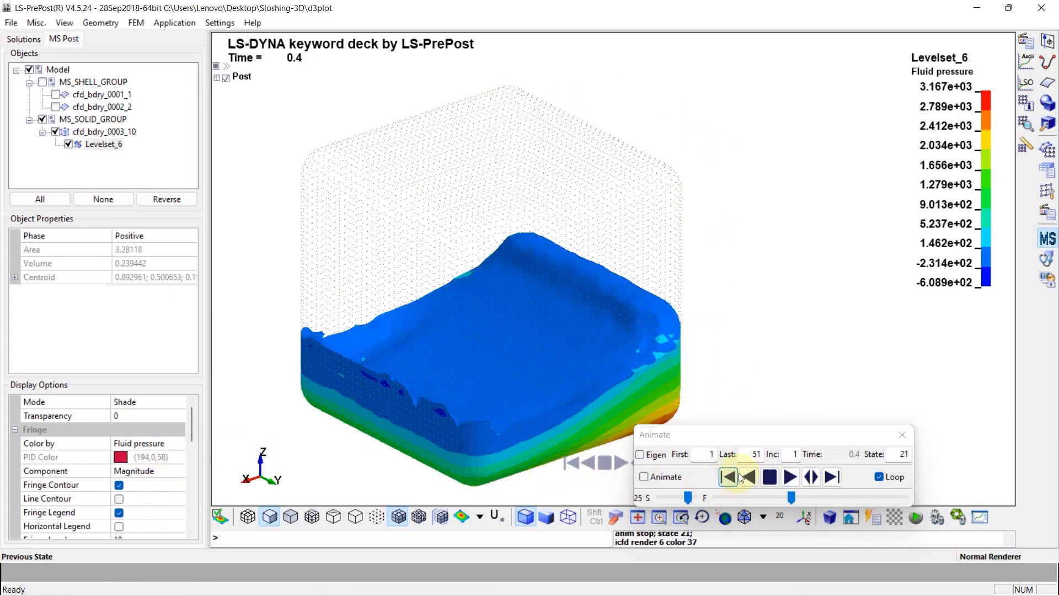
pyautogui.click(790, 477)
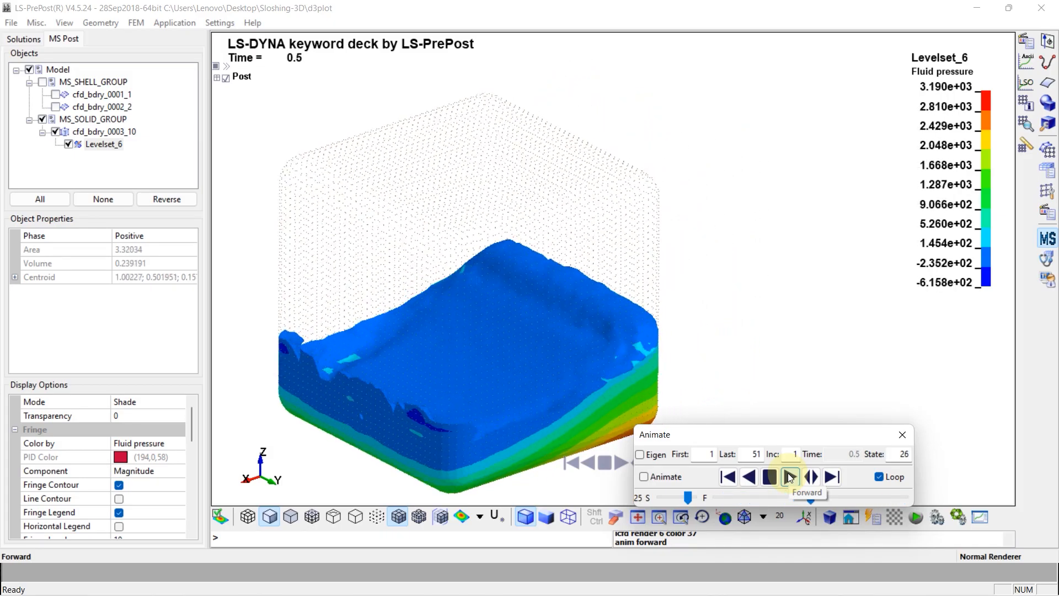
pyautogui.click(771, 477)
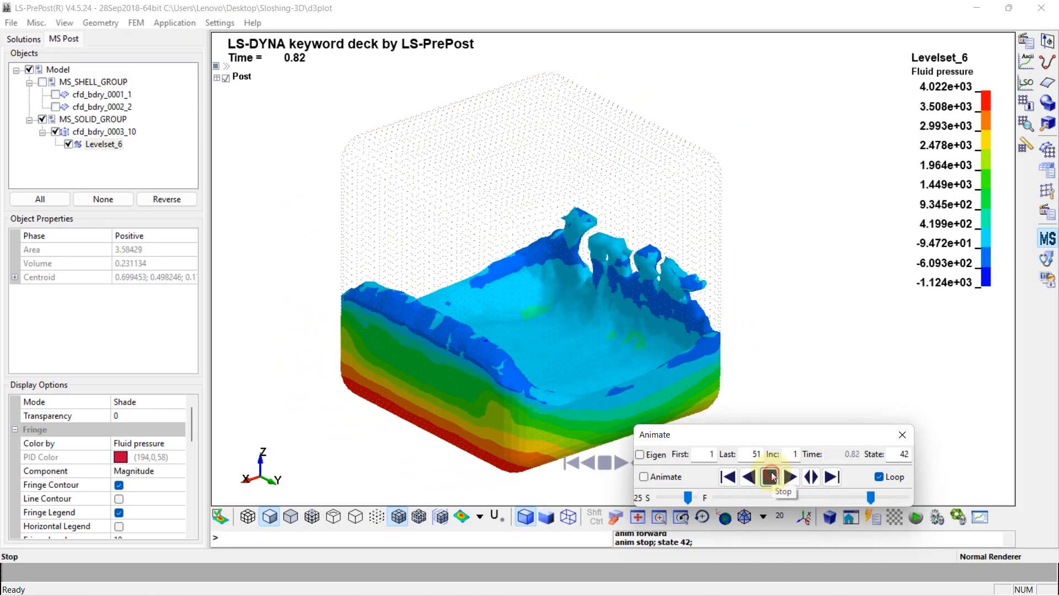
# Set the display mode of the Levelset_6 surface to Mesh
pyautogui.click(145, 408)
pyautogui.click(182, 408)
pyautogui.click(149, 445)
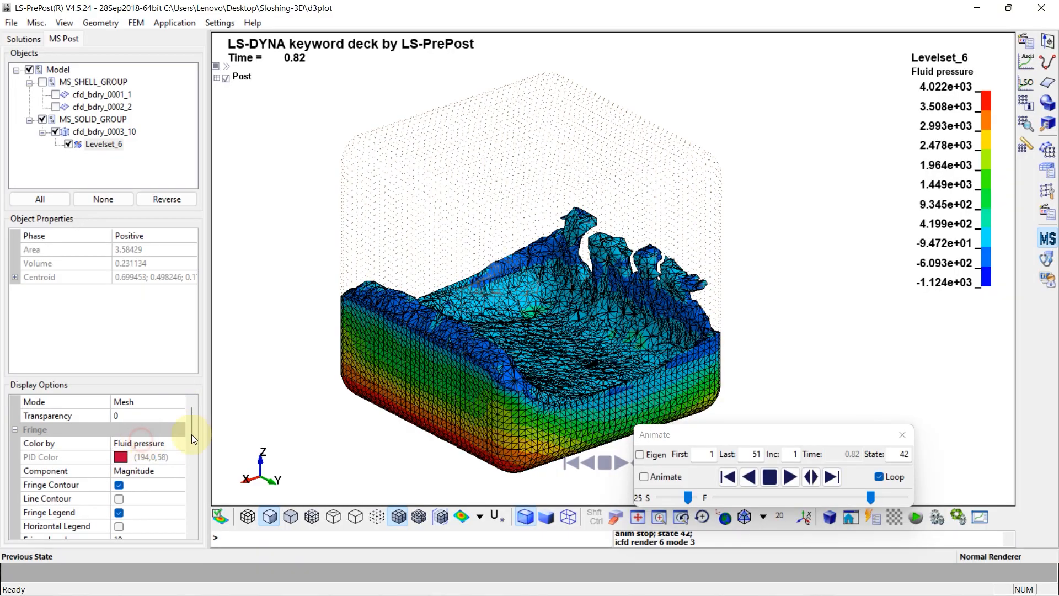
# Play the Fluid pressure animation of the meshed Levelset_6 surface to examine it, and stop it
pyautogui.scroll(3, 696, 346)
pyautogui.click(796, 472)
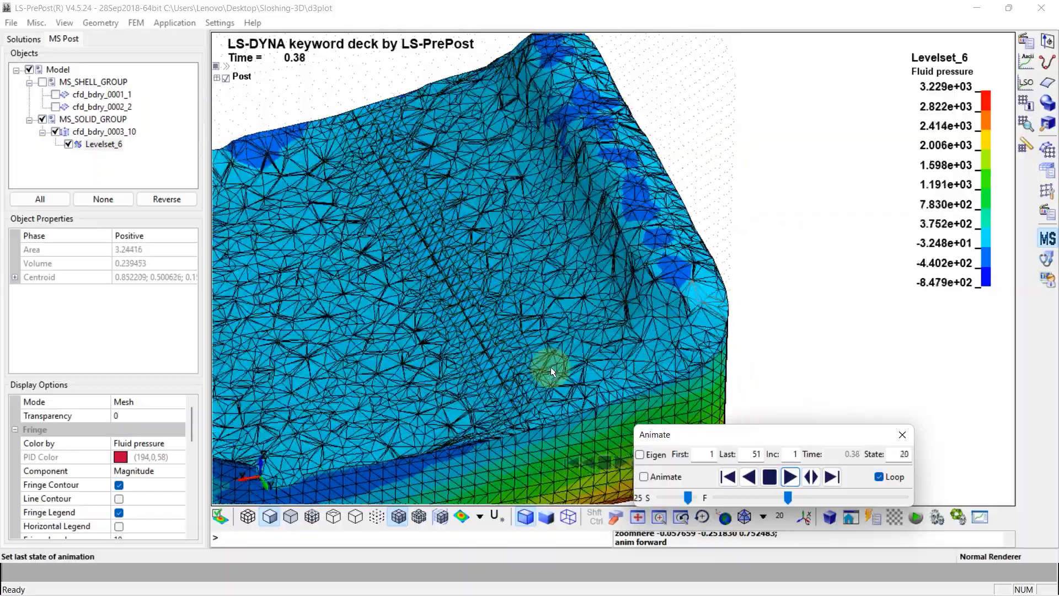
pyautogui.keyDown('shift'); pyautogui.moveTo(524, 387); pyautogui.dragTo(561, 359); pyautogui.keyUp('shift')
pyautogui.keyDown('shift'); pyautogui.moveTo(560, 359); pyautogui.dragTo(579, 317, button='middle'); pyautogui.keyUp('shift')
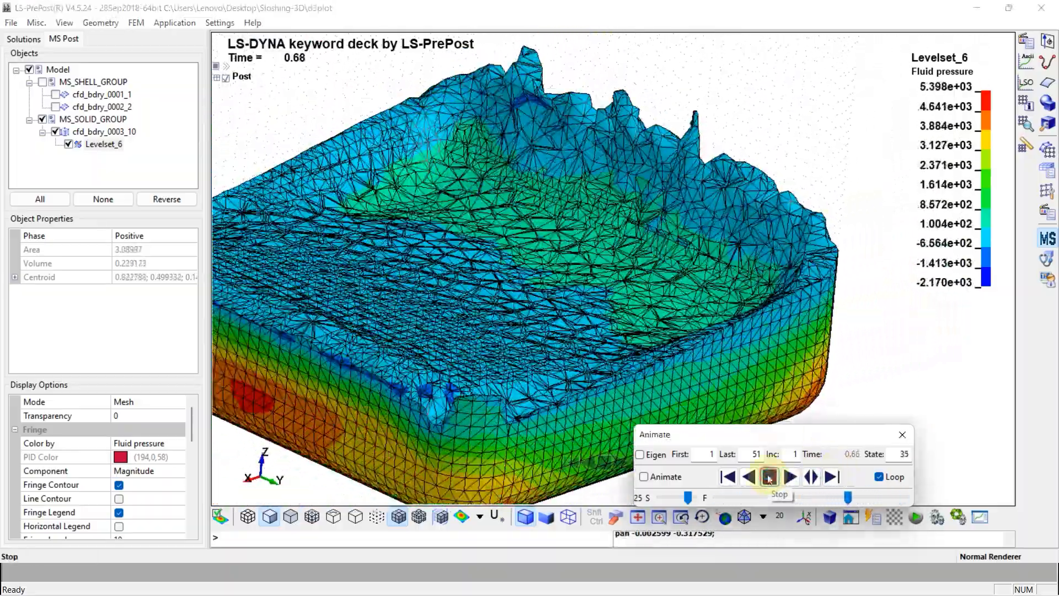
pyautogui.click(769, 477)
pyautogui.scroll(-3, 556, 327)
pyautogui.keyDown('shift'); pyautogui.moveTo(516, 259); pyautogui.dragTo(456, 298); pyautogui.keyUp('shift')
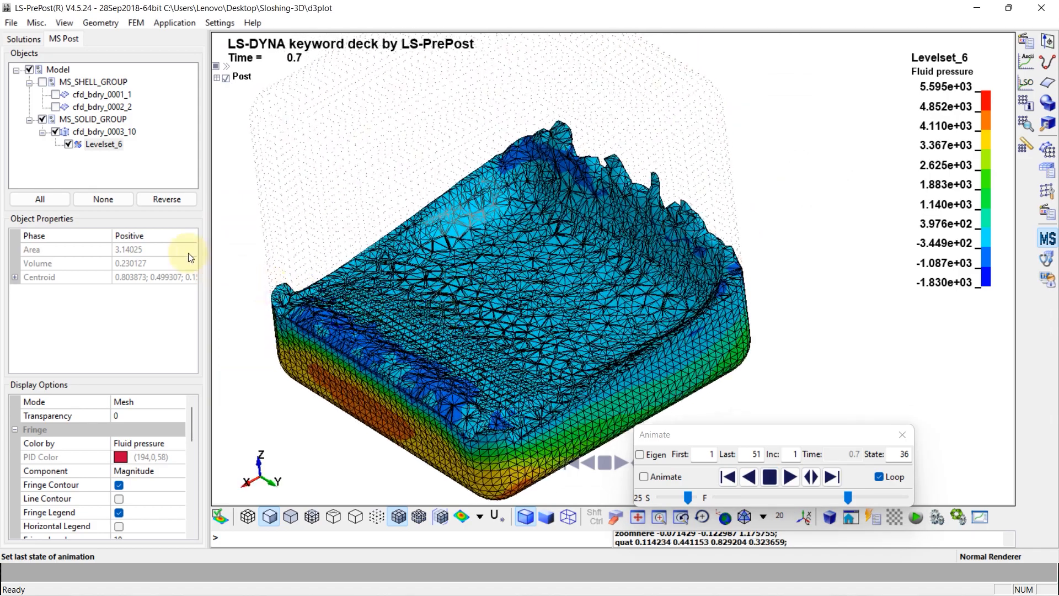
# Color the Levelset_6 surface by PID
pyautogui.click(155, 404)
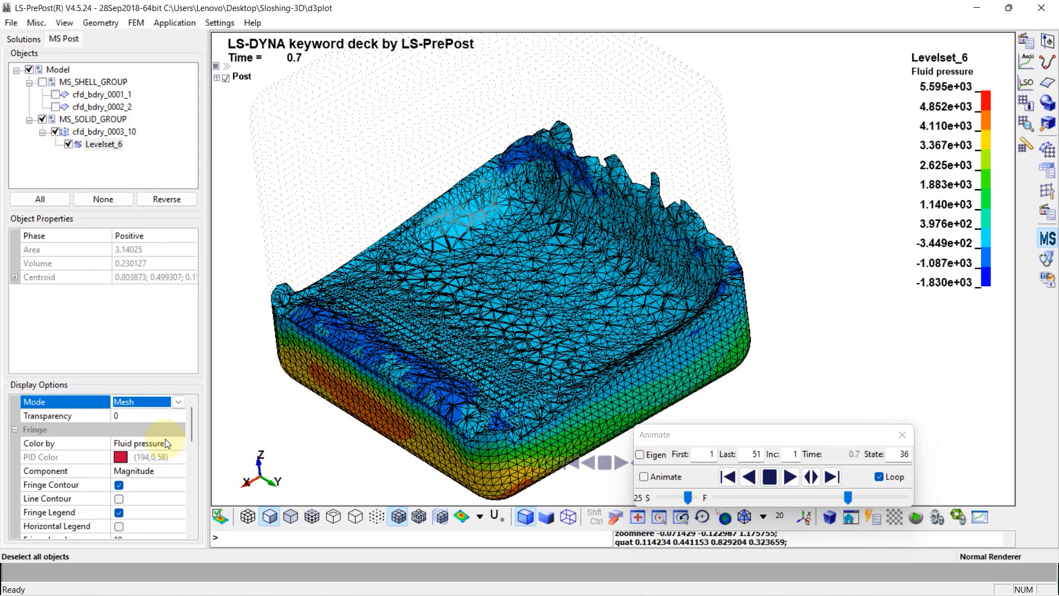
pyautogui.click(155, 443)
pyautogui.click(179, 443)
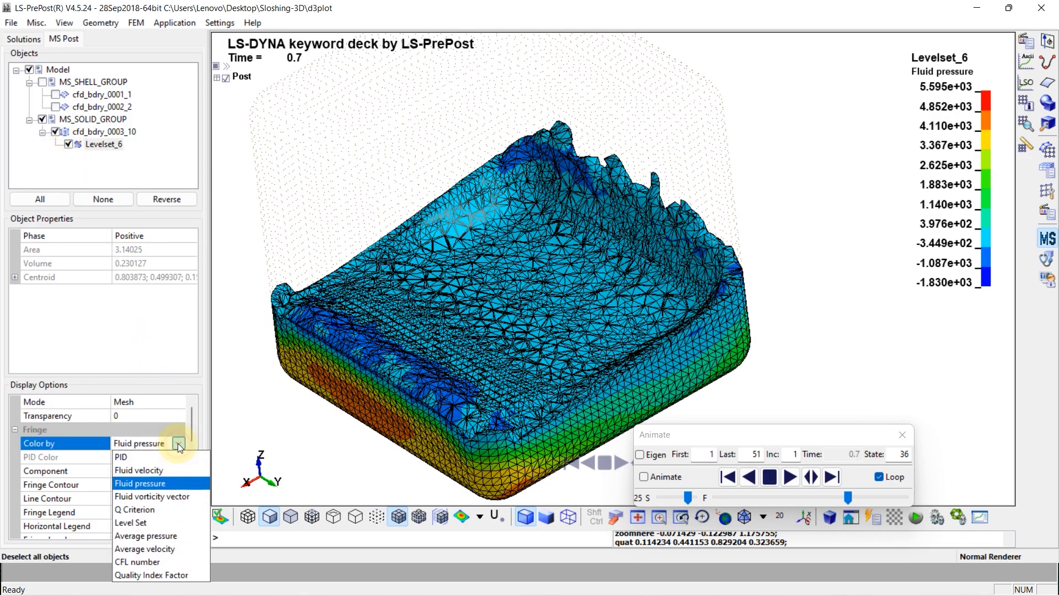
pyautogui.click(132, 453)
# Add a vector plot to the Levelset_6 surface and color its vectors by Fluid velocity
pyautogui.rightClick(103, 150)
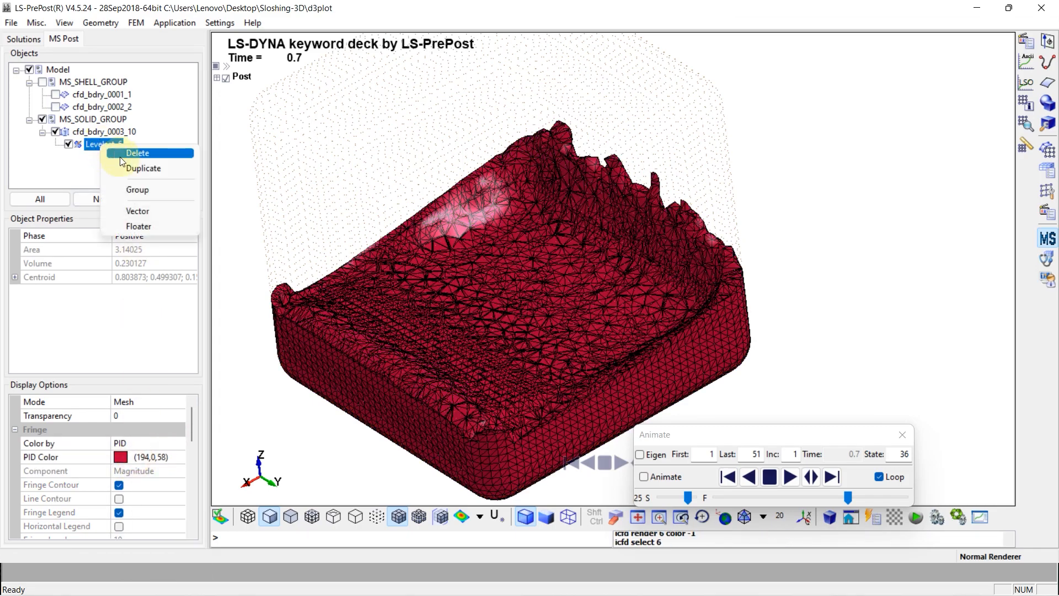
pyautogui.click(140, 212)
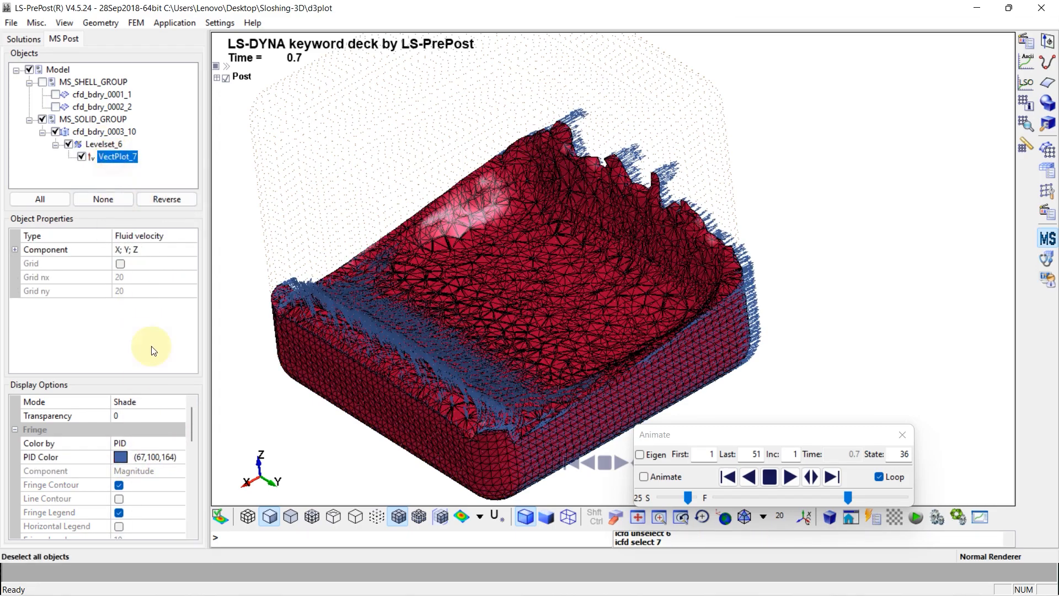
pyautogui.click(155, 443)
pyautogui.click(179, 443)
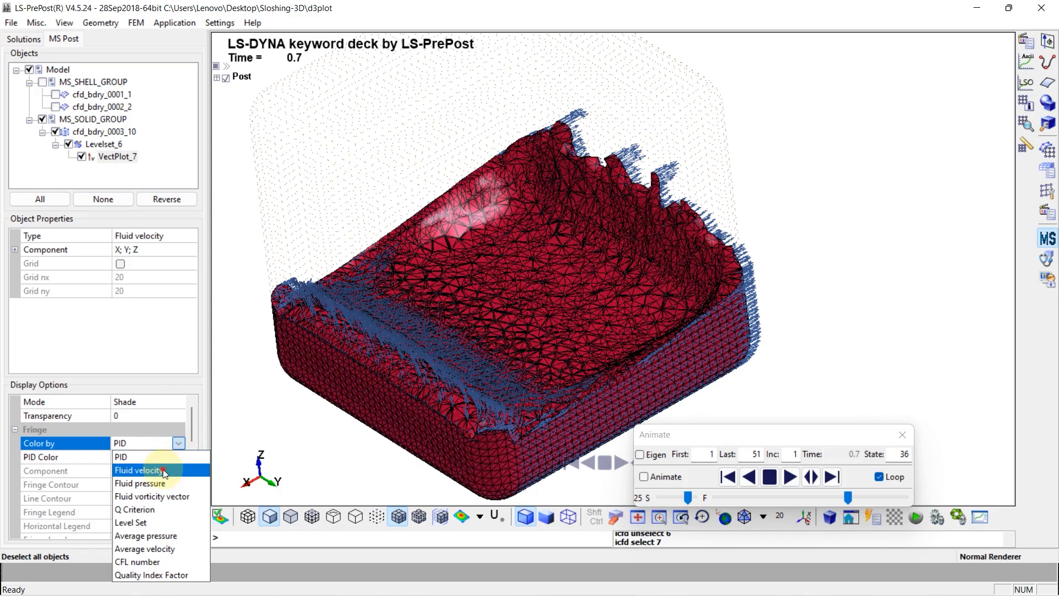
pyautogui.click(164, 471)
# Play the animation to examine the velocity vectors on the Levelset_6 surface up close, and stop it
pyautogui.scroll(5, 558, 365)
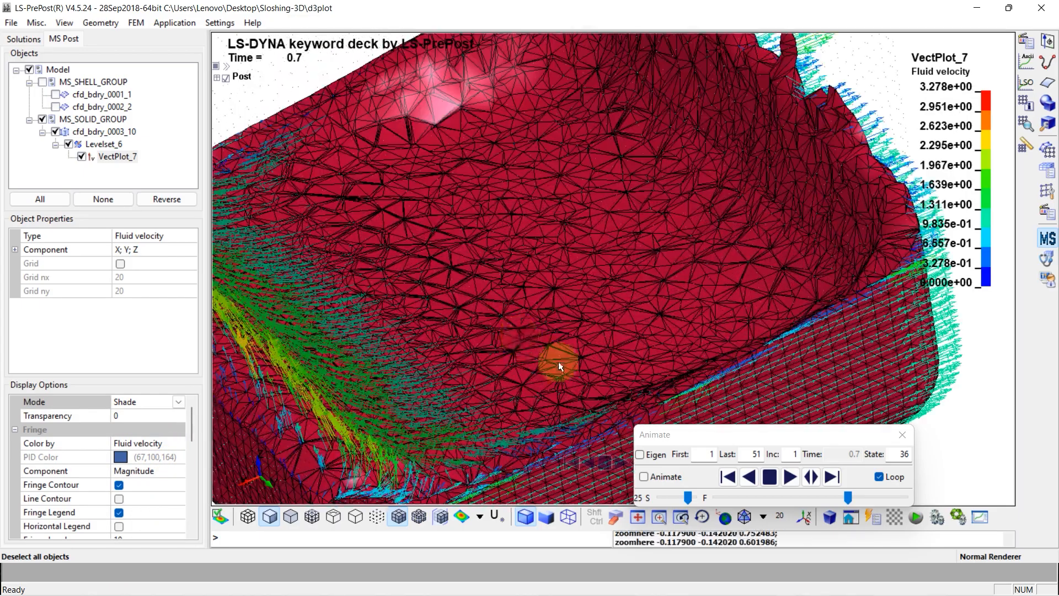
pyautogui.click(789, 478)
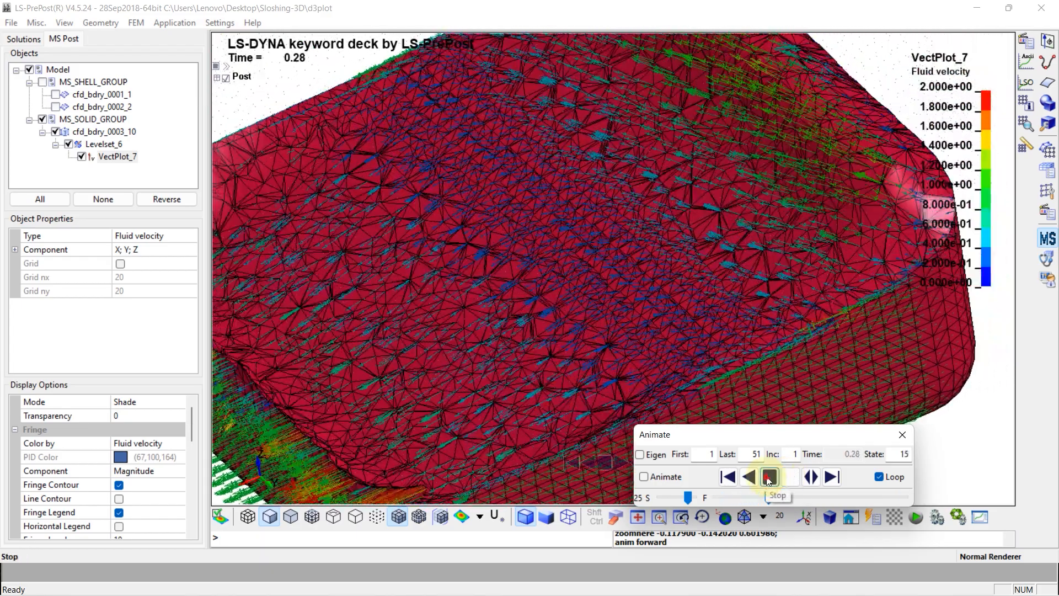
pyautogui.click(769, 477)
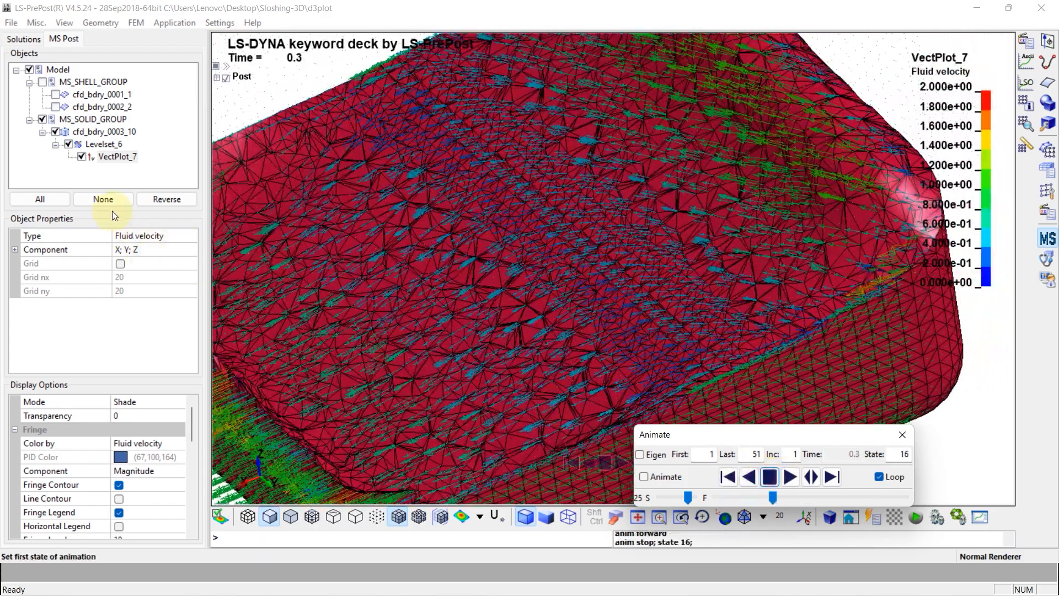
# Hide the Levelset_6 surface and play the animation with only the velocity vectors shown, stopping it when examined
pyautogui.click(68, 145)
pyautogui.click(790, 478)
pyautogui.scroll(-5, 420, 311)
pyautogui.keyDown('shift'); pyautogui.moveTo(421, 311); pyautogui.dragTo(617, 300); pyautogui.keyUp('shift')
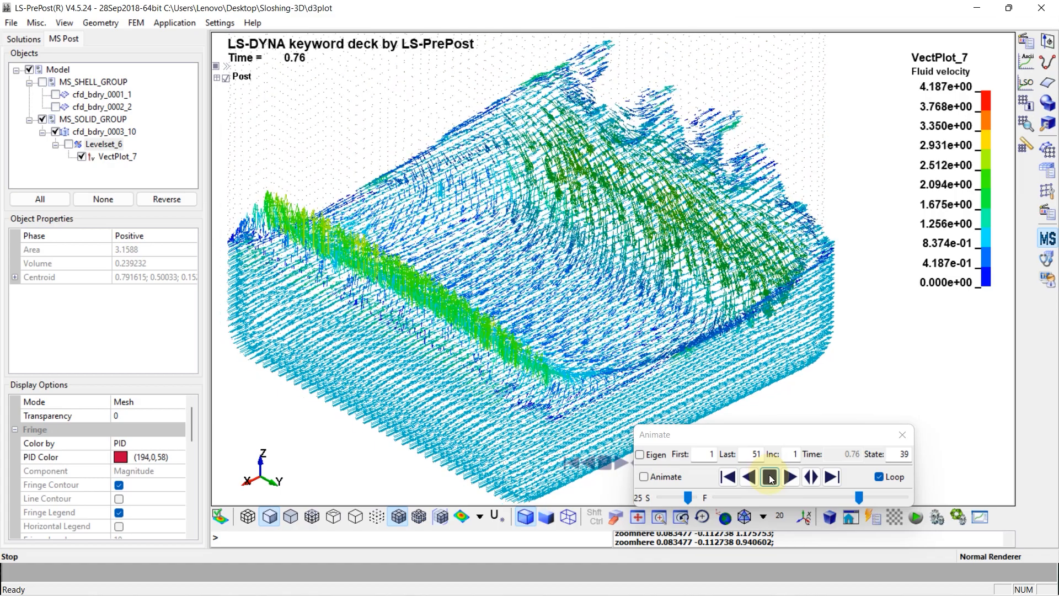
pyautogui.click(771, 478)
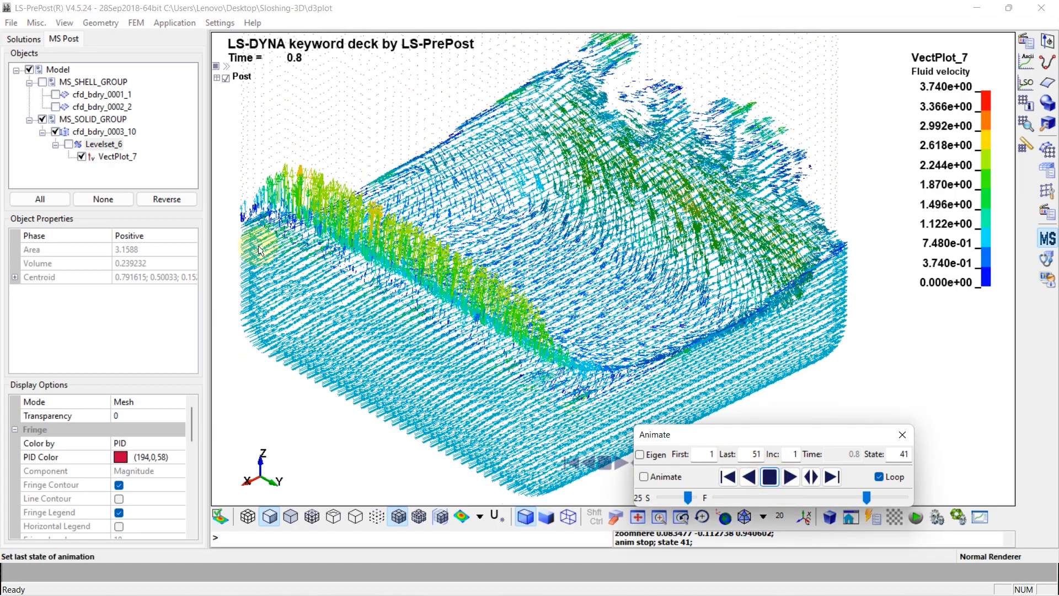
# Show the Levelset_6 surface again and hide the VectPlot_7 vectors
pyautogui.click(82, 156)
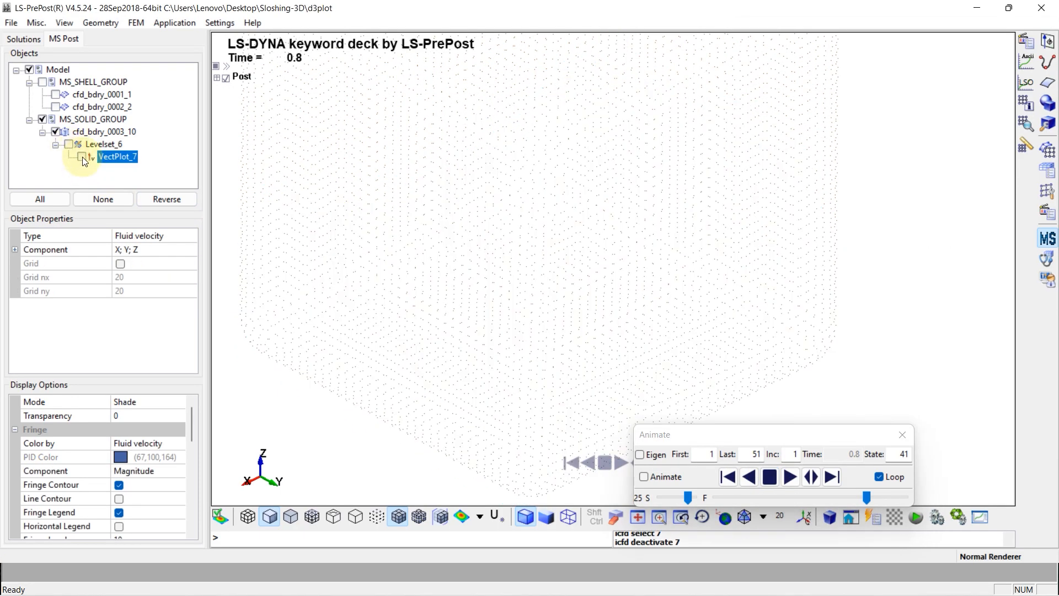
pyautogui.click(82, 157)
pyautogui.click(69, 144)
pyautogui.moveTo(460, 369); pyautogui.dragTo(419, 265)
pyautogui.click(83, 158)
pyautogui.moveTo(540, 380); pyautogui.dragTo(593, 386)
pyautogui.click(177, 443)
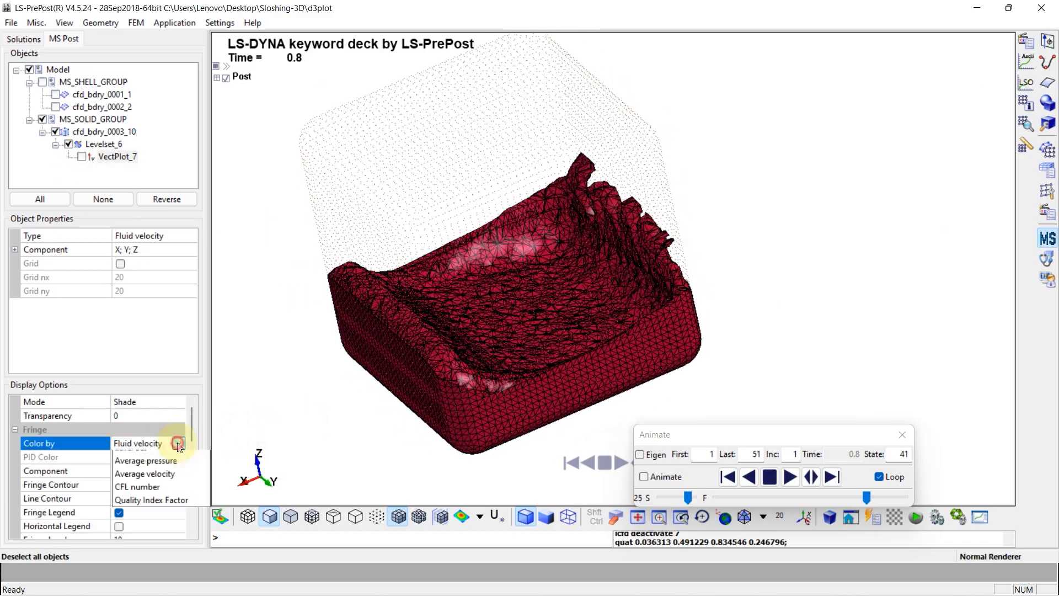
pyautogui.click(165, 467)
pyautogui.moveTo(485, 449); pyautogui.dragTo(538, 284)
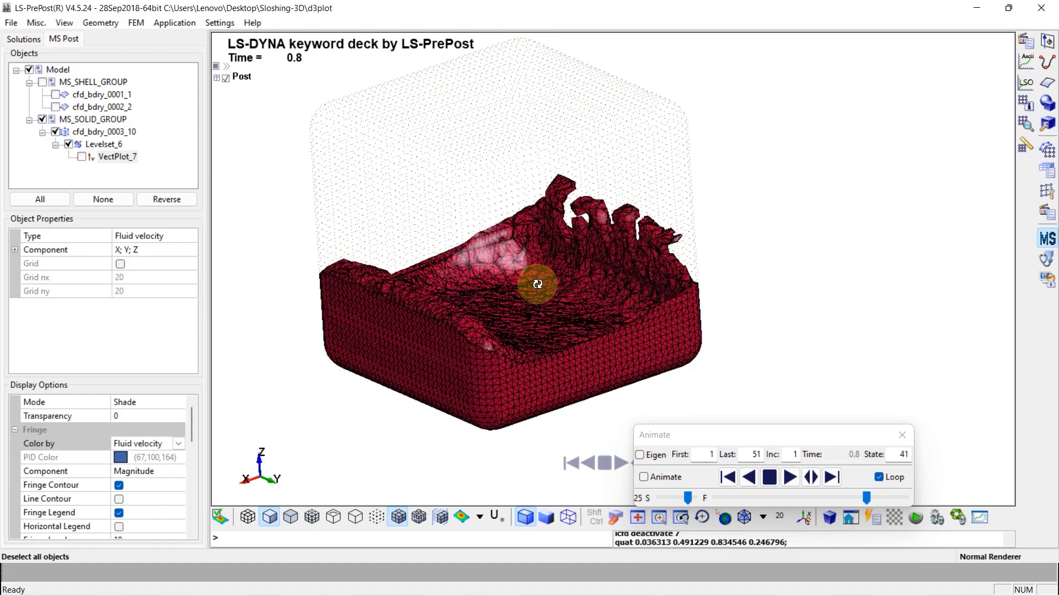
pyautogui.moveTo(521, 320); pyautogui.dragTo(499, 371)
# Color the Levelset_6 surface by Fluid velocity and set its display mode to Shade
pyautogui.click(104, 145)
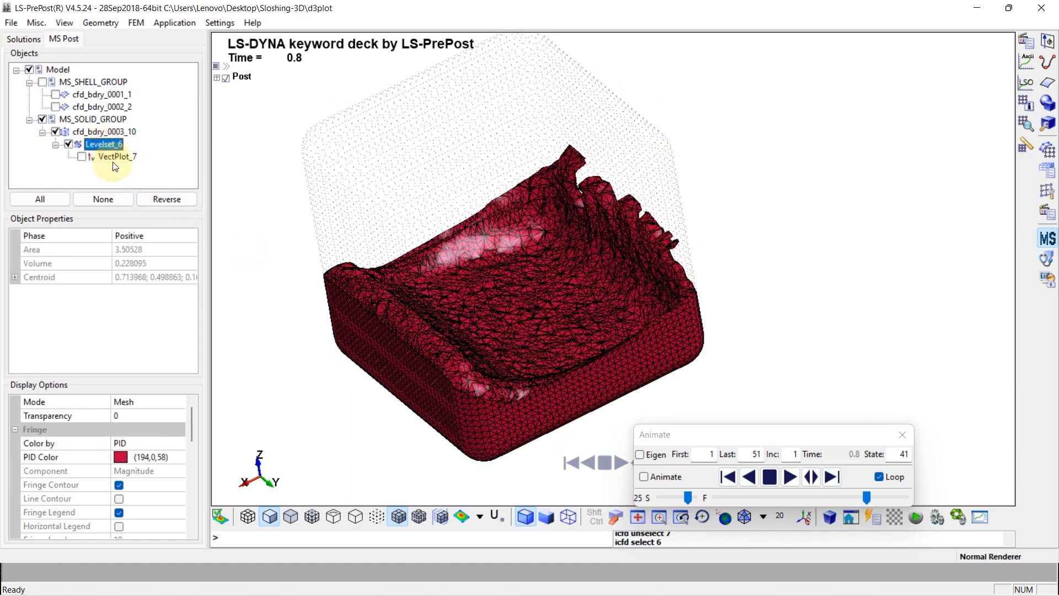
pyautogui.click(154, 447)
pyautogui.click(178, 443)
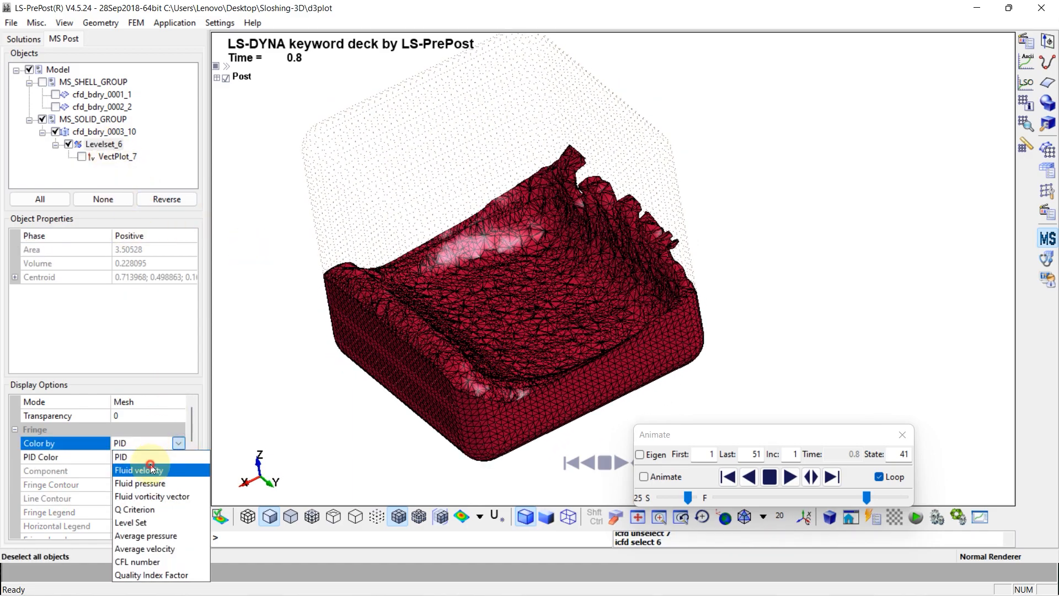
pyautogui.click(165, 467)
pyautogui.moveTo(460, 215); pyautogui.dragTo(467, 200)
pyautogui.click(177, 401)
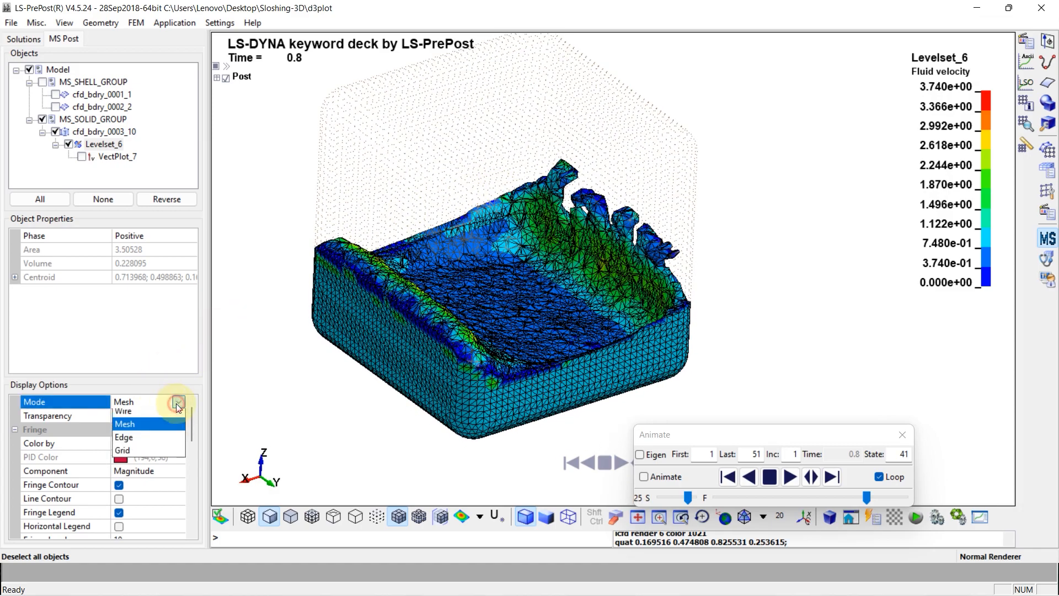
pyautogui.click(162, 415)
pyautogui.keyDown('shift'); pyautogui.moveTo(481, 345); pyautogui.dragTo(486, 380); pyautogui.keyUp('shift')
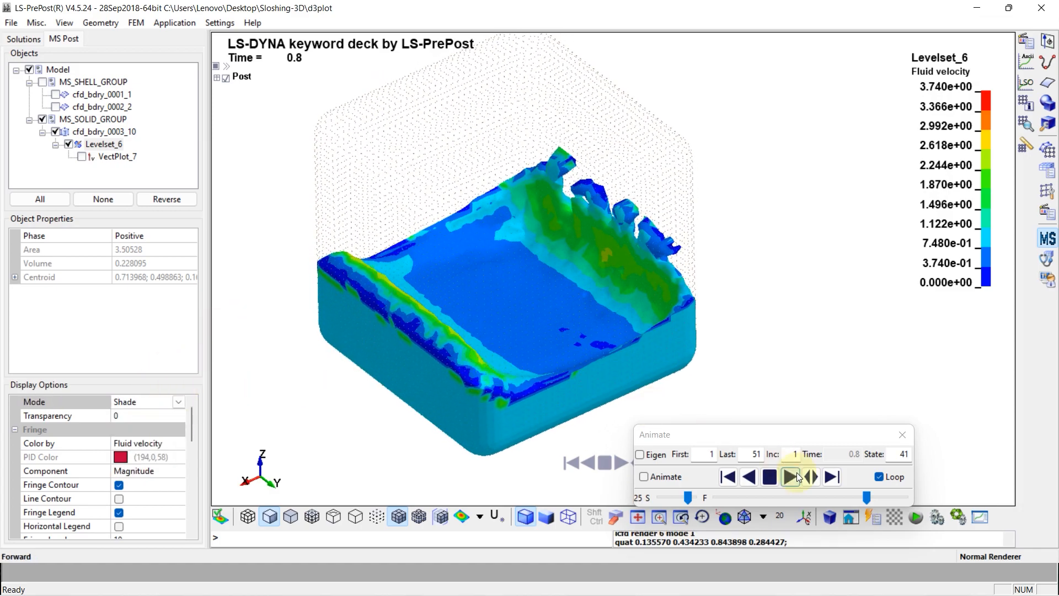
# Return the animation to state 1 and play the shaded Fluid velocity results forward
pyautogui.moveTo(867, 497); pyautogui.dragTo(716, 497)
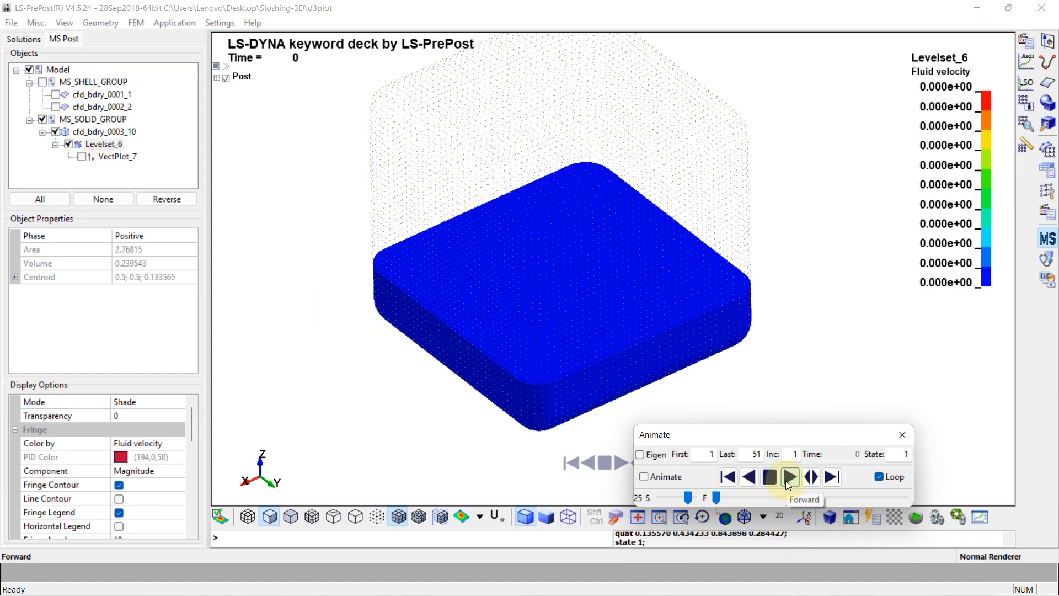
pyautogui.click(790, 477)
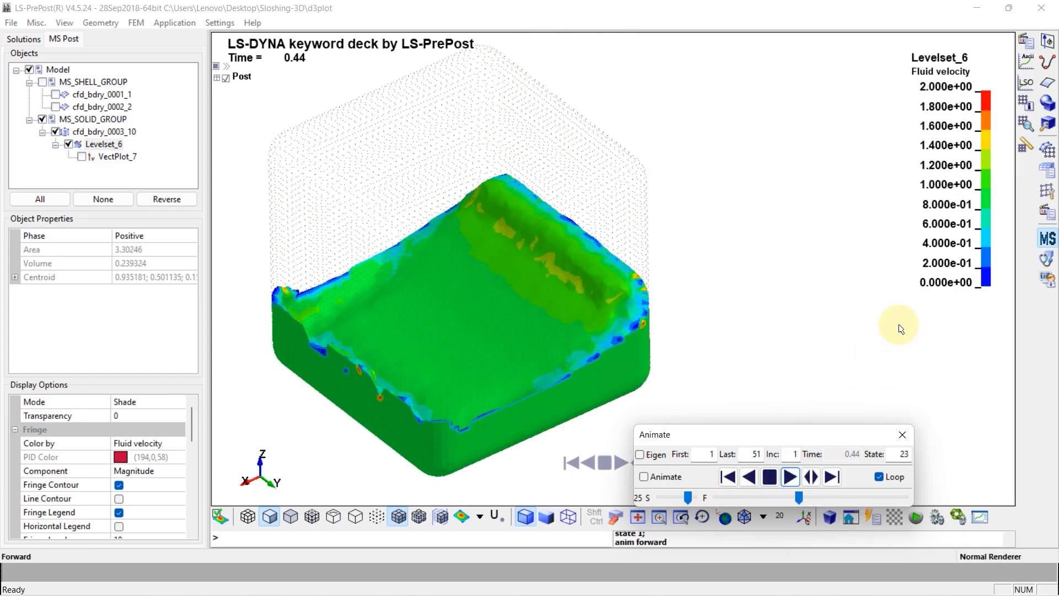